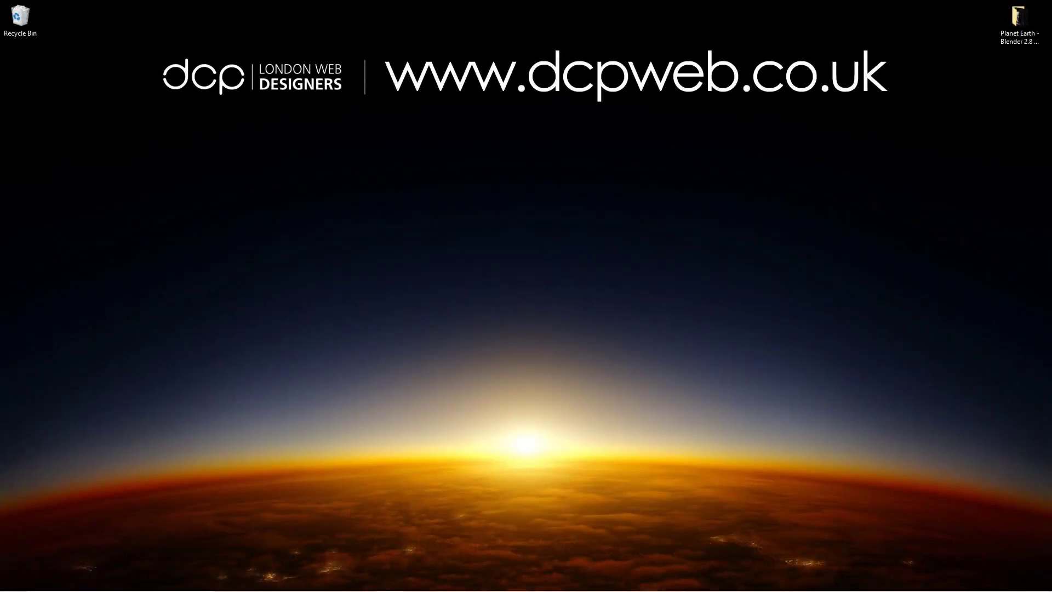
Open the Blender project planet earth - 05.blend from the Planet Earth folder on the desktop
{"action": "double_click", "coordinate": [1019, 22]}
{"action": "left_click", "coordinate": [516, 310]}
{"action": "double_click", "coordinate": [517, 310]}
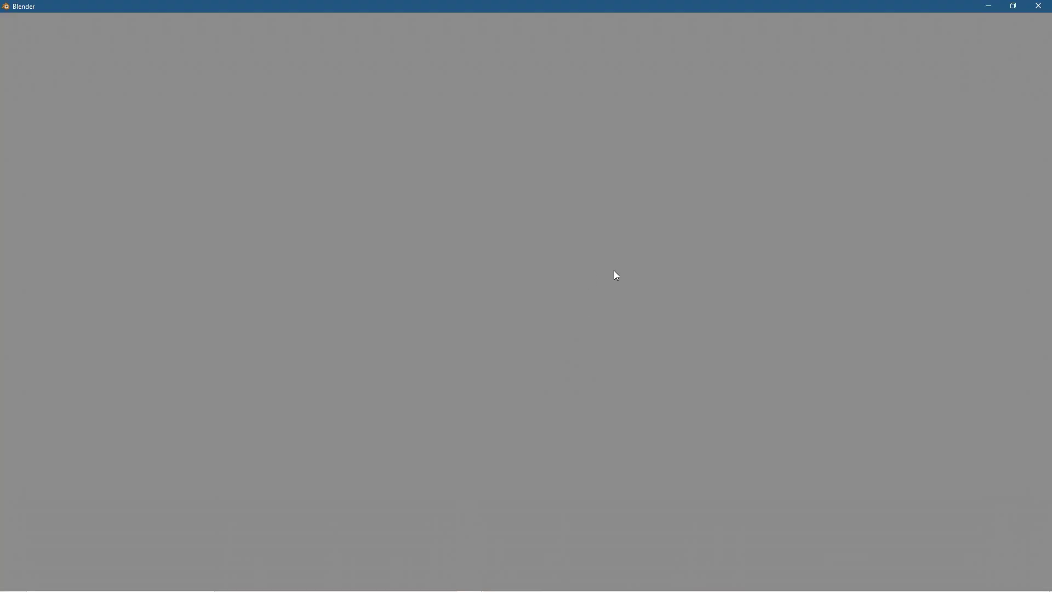
Enable the Screencast Keys display and switch the 3D viewport to rendered shading
{"action": "key", "text": "n"}
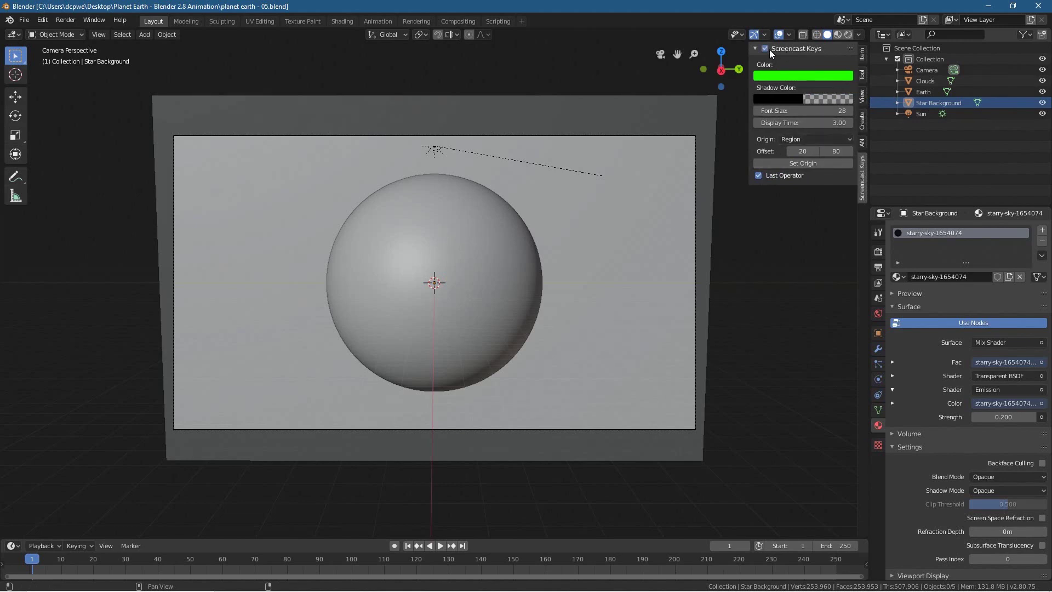
{"action": "key", "text": "n"}
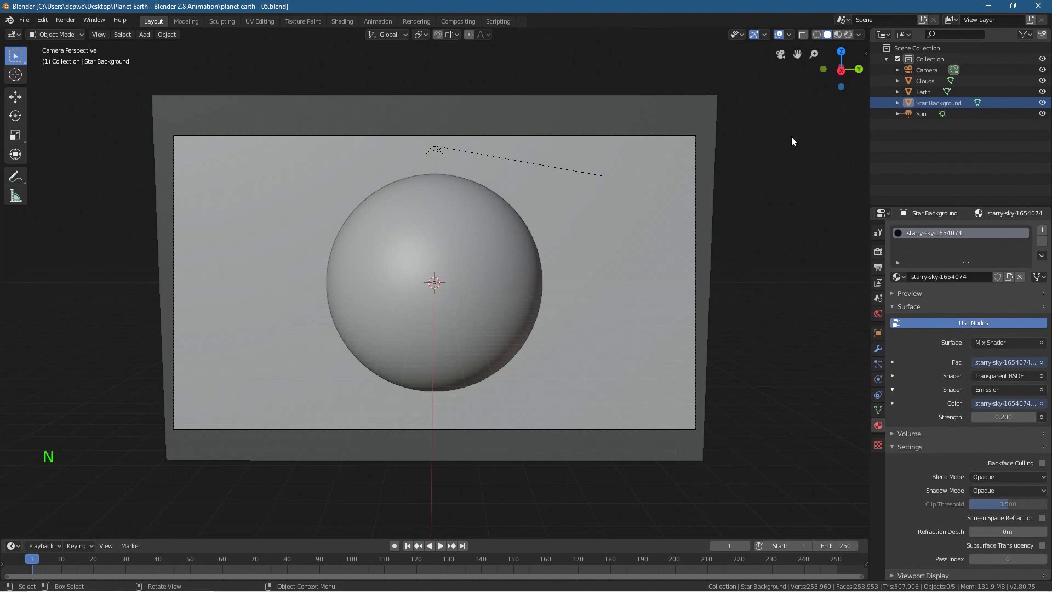
{"action": "left_click", "coordinate": [848, 35]}
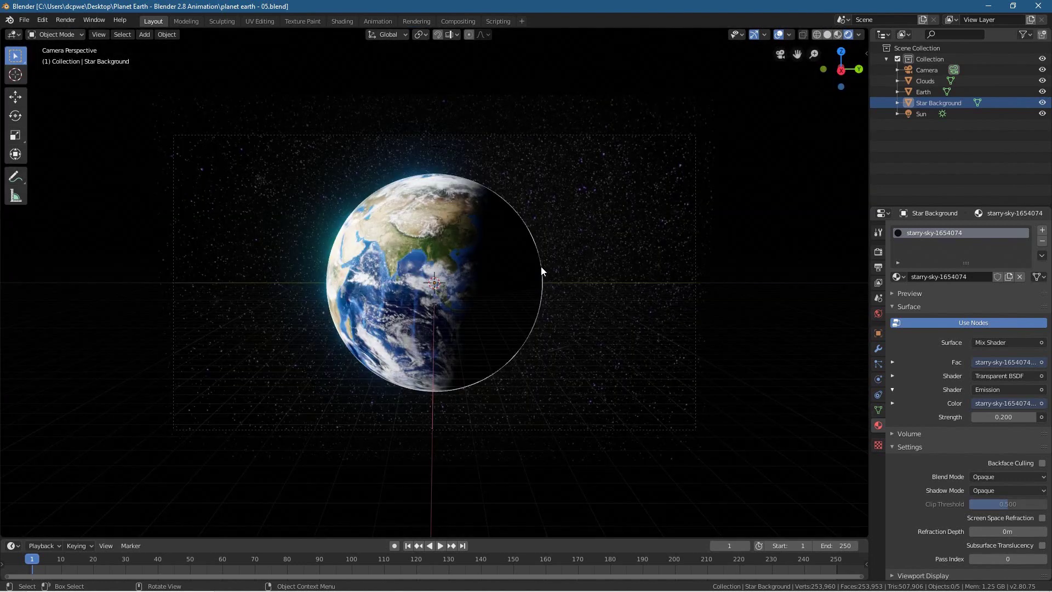
{"action": "scroll", "coordinate": [541, 267], "scroll_direction": "up", "scroll_amount": 2}
{"action": "scroll", "coordinate": [541, 266], "scroll_direction": "down", "scroll_amount": 1}
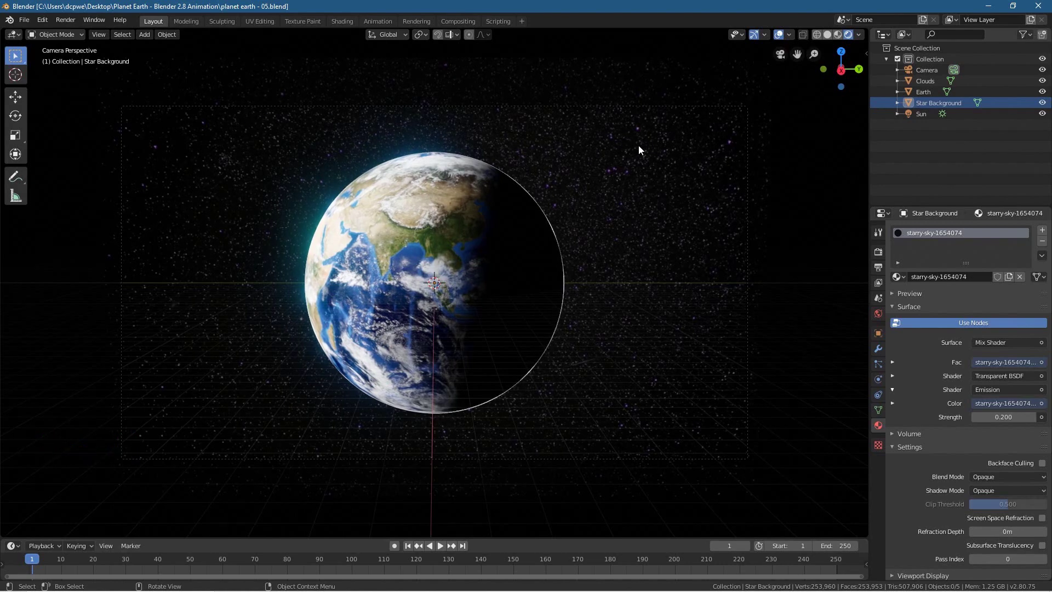
Set the projection of the Star Background material's starry-sky image texture to Sphere in the Shading workspace
{"action": "left_click", "coordinate": [942, 104]}
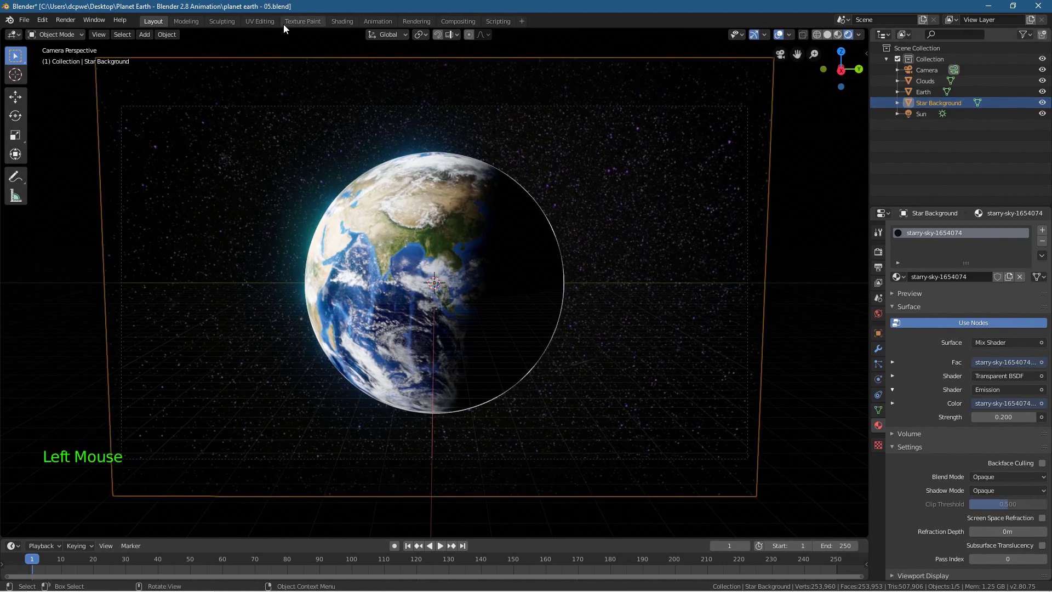
{"action": "left_click", "coordinate": [341, 21]}
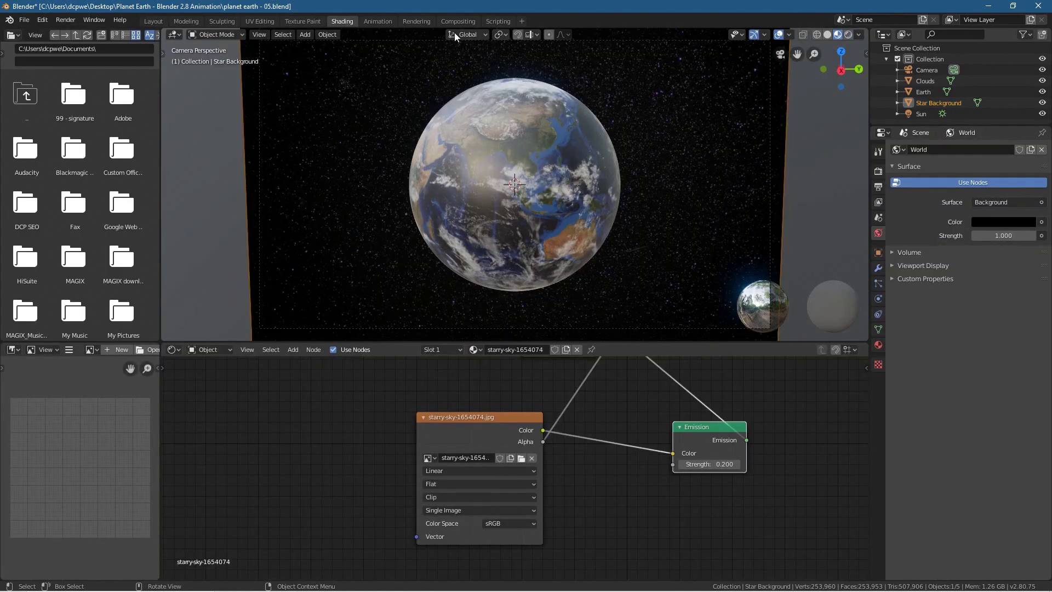
{"action": "scroll", "coordinate": [363, 429], "scroll_direction": "down", "scroll_amount": 2}
{"action": "scroll", "coordinate": [547, 466], "scroll_direction": "down", "scroll_amount": 2}
{"action": "scroll", "coordinate": [508, 472], "scroll_direction": "up", "scroll_amount": 2}
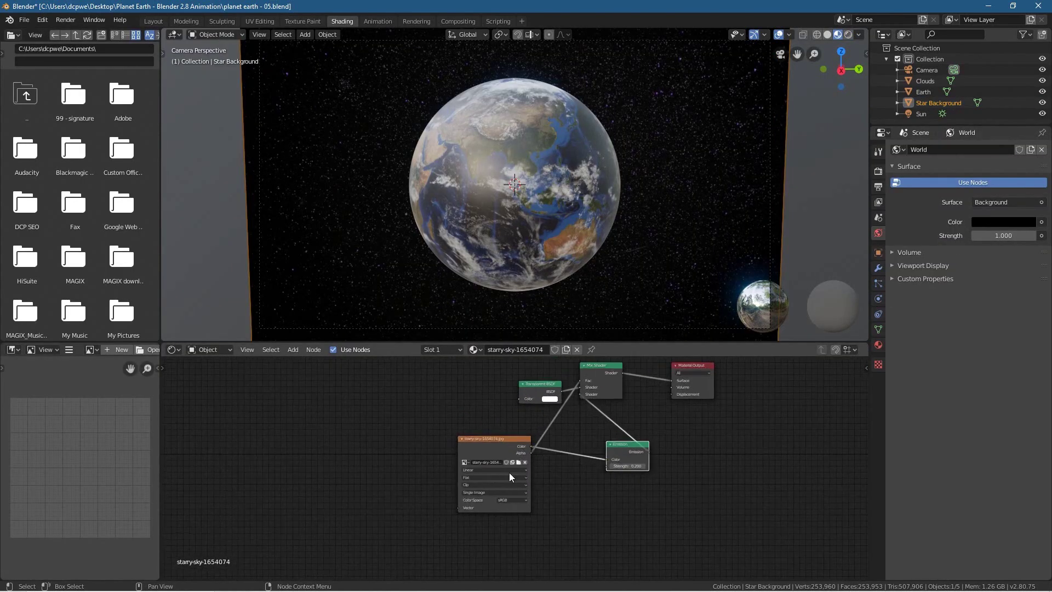
{"action": "scroll", "coordinate": [509, 473], "scroll_direction": "up", "scroll_amount": 4}
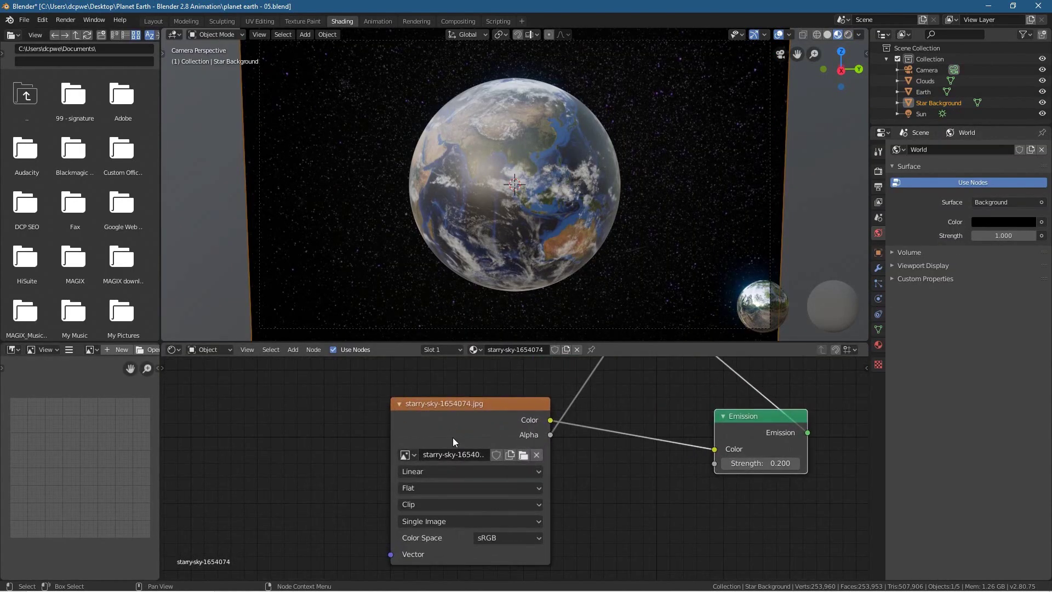
{"action": "left_click", "coordinate": [407, 489]}
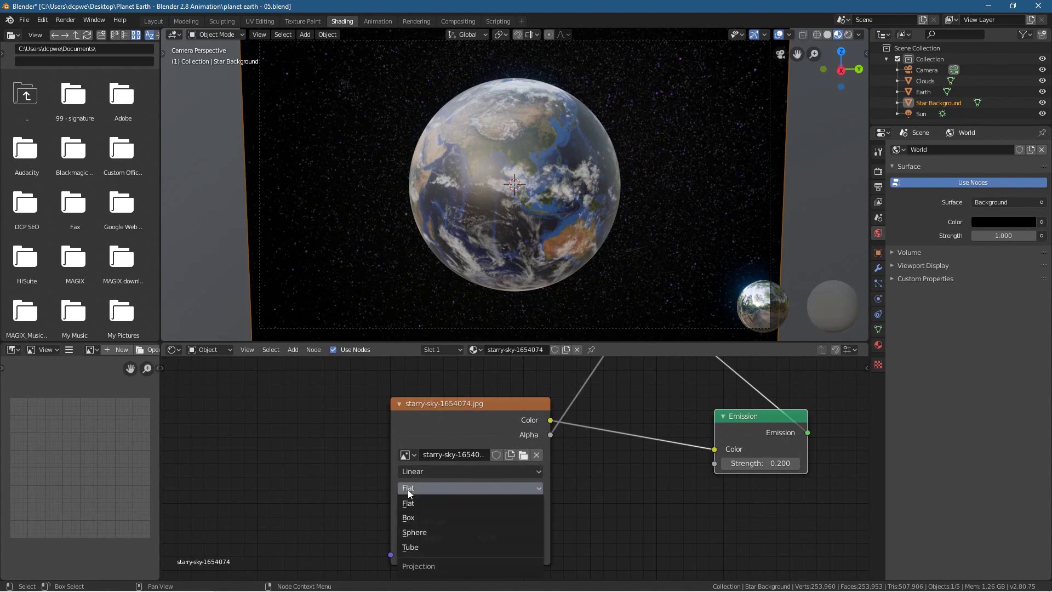
{"action": "left_click", "coordinate": [415, 532]}
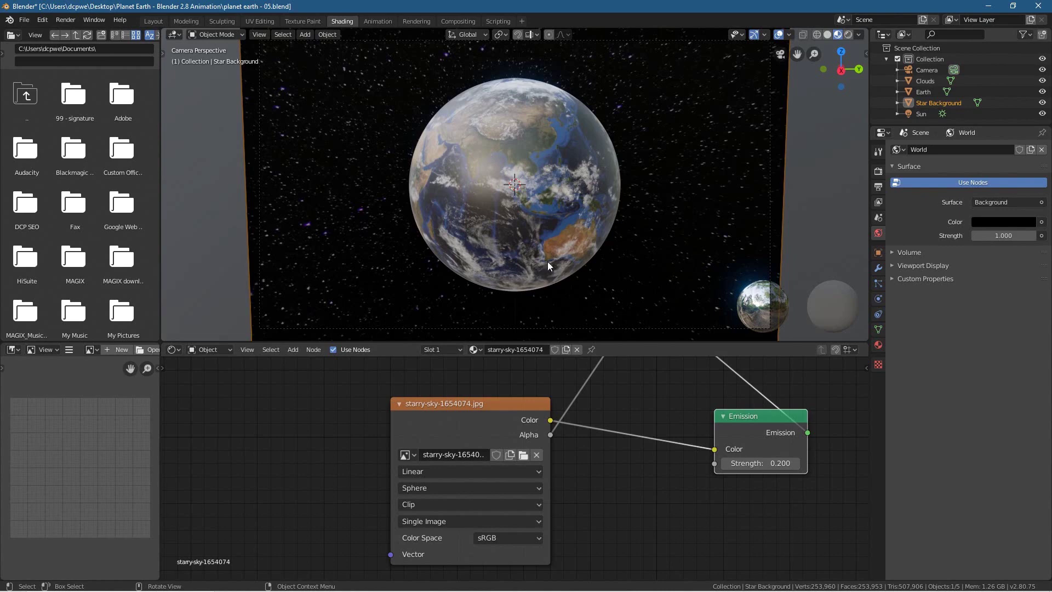
Return to the Layout workspace and scale the Star Background plane up to about 1.2 times its size
{"action": "left_click", "coordinate": [153, 21]}
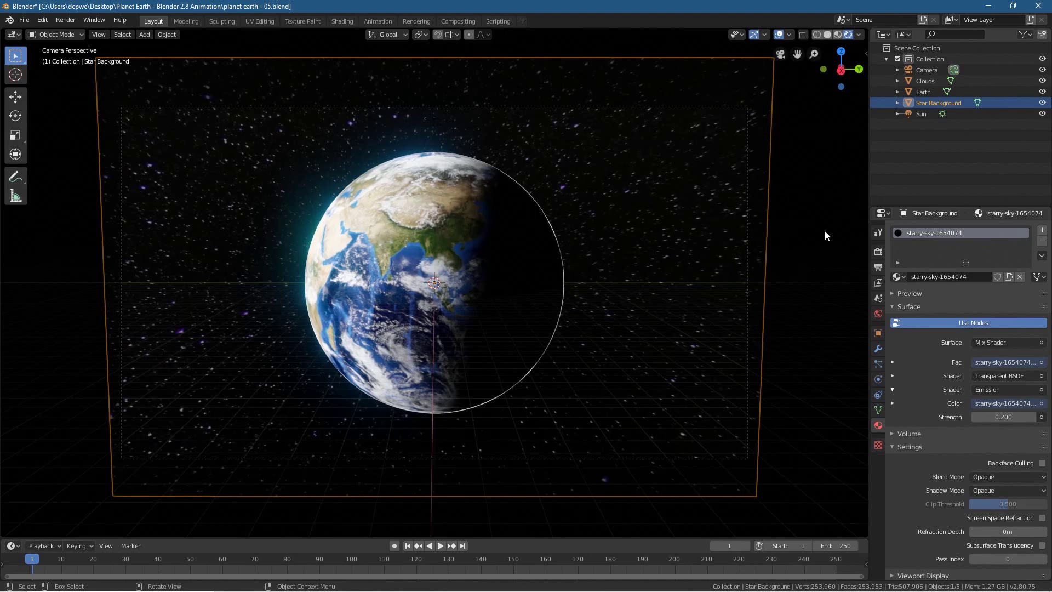
{"action": "left_click", "coordinate": [929, 102]}
{"action": "key", "text": "s"}
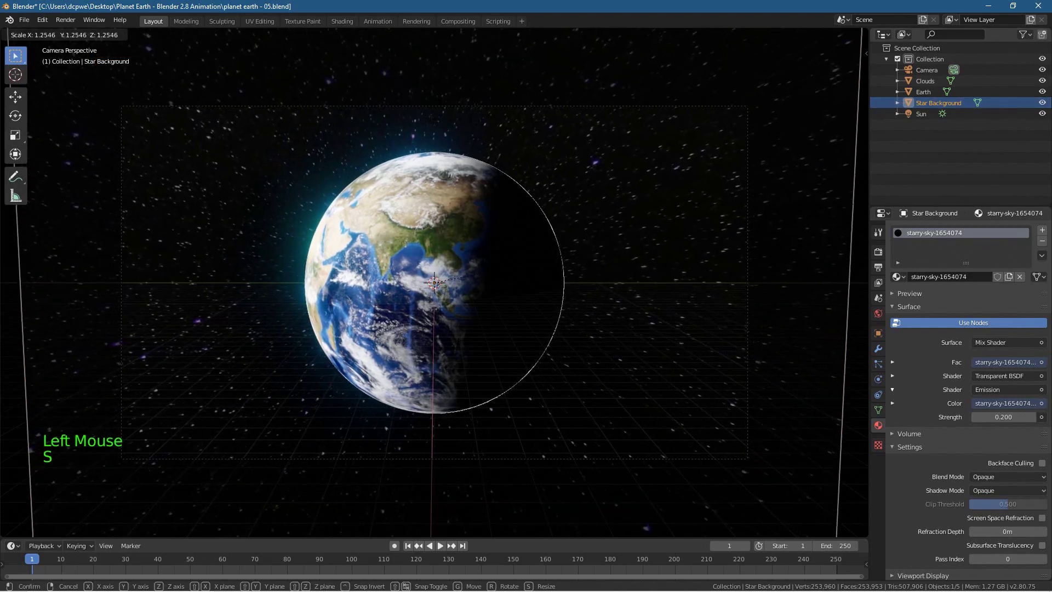
{"action": "left_click", "coordinate": [865, 196]}
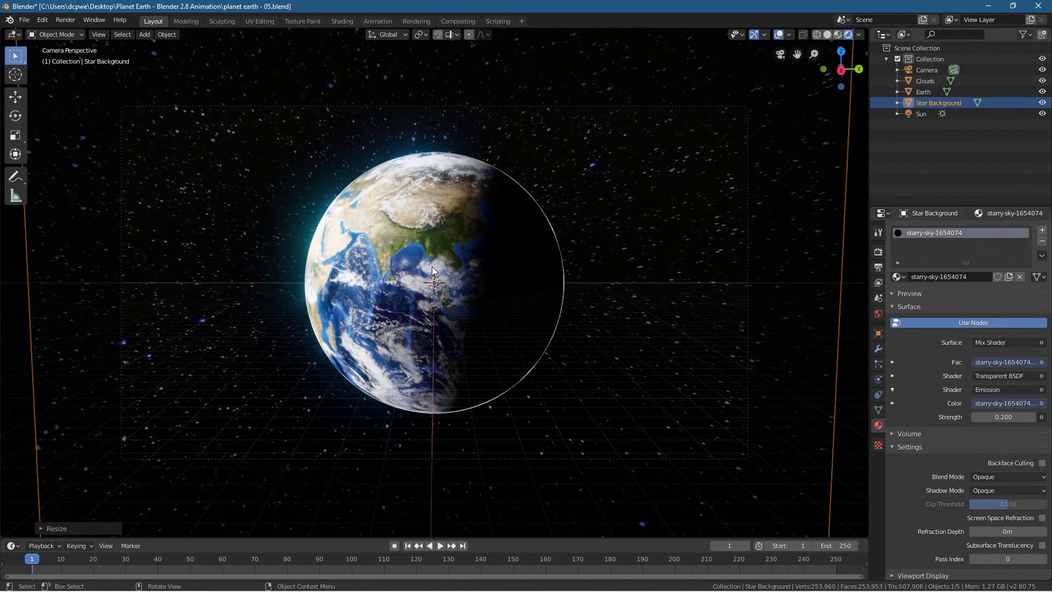
Set the animation's end frame to 400
{"action": "left_click", "coordinate": [838, 545]}
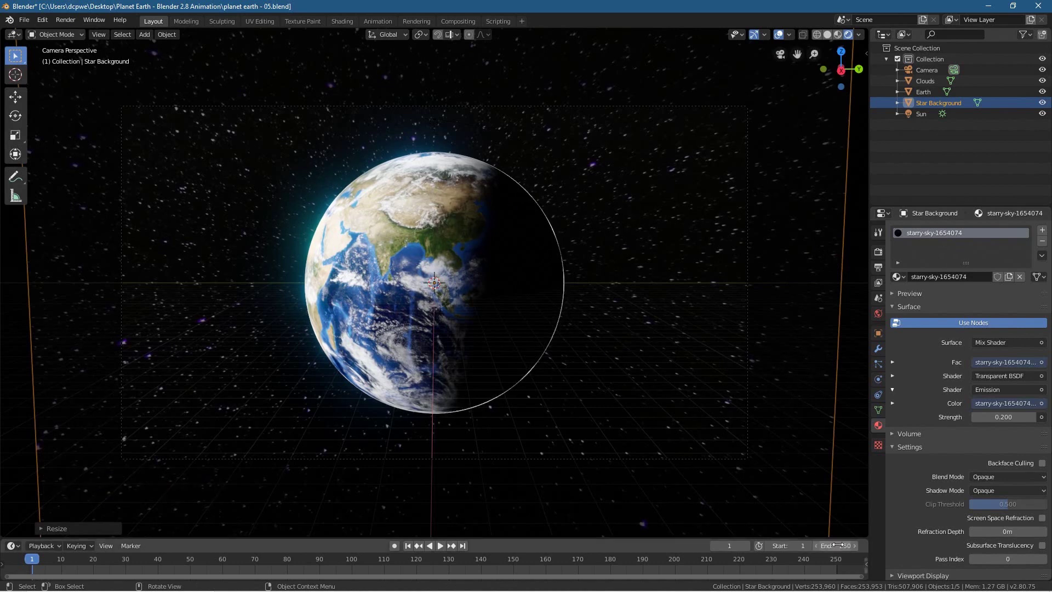
{"action": "type", "text": "400"}
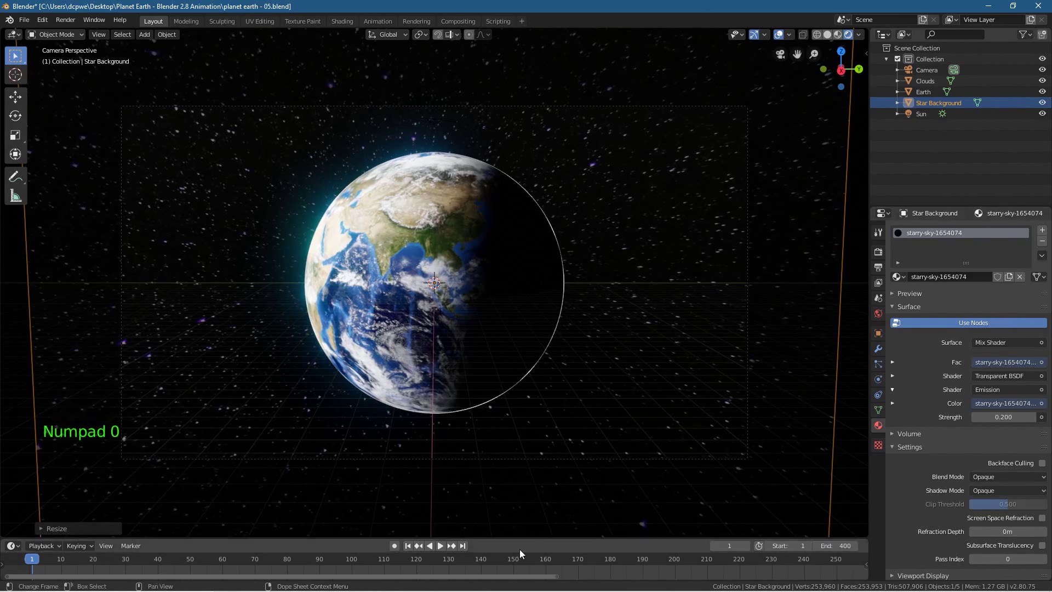
{"action": "scroll", "coordinate": [515, 579], "scroll_direction": "down", "scroll_amount": 5}
{"action": "scroll", "coordinate": [514, 579], "scroll_direction": "down", "scroll_amount": 3}
{"action": "middle_click_drag", "start_coordinate": [567, 575], "coordinate": [468, 571]}
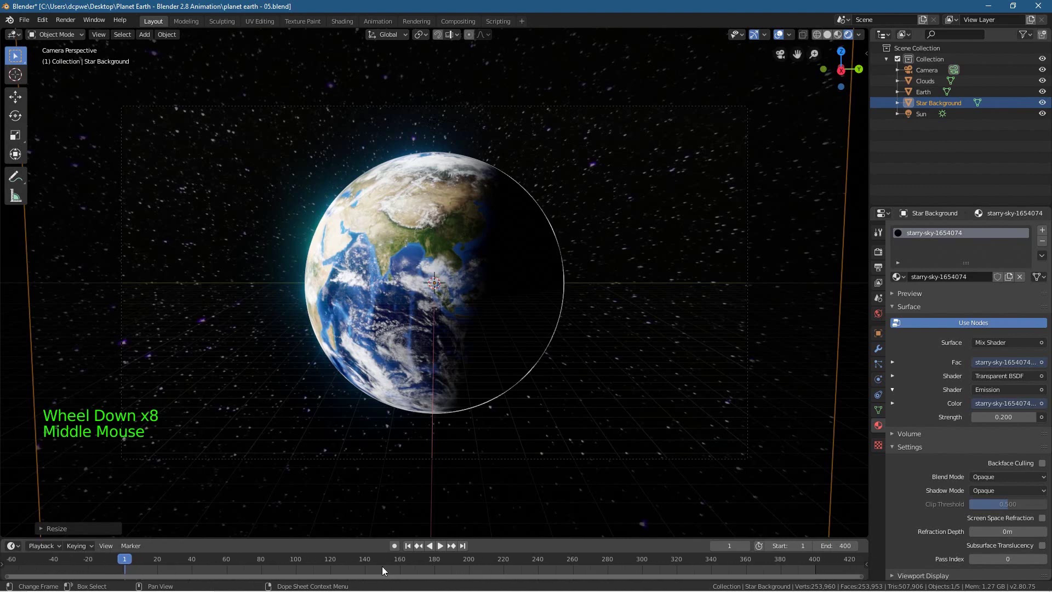
{"action": "scroll", "coordinate": [383, 573], "scroll_direction": "down", "scroll_amount": 5}
{"action": "scroll", "coordinate": [383, 572], "scroll_direction": "up", "scroll_amount": 8}
{"action": "scroll", "coordinate": [384, 572], "scroll_direction": "down", "scroll_amount": 4}
{"action": "scroll", "coordinate": [383, 573], "scroll_direction": "down", "scroll_amount": 2}
{"action": "middle_click_drag", "start_coordinate": [383, 572], "coordinate": [373, 574]}
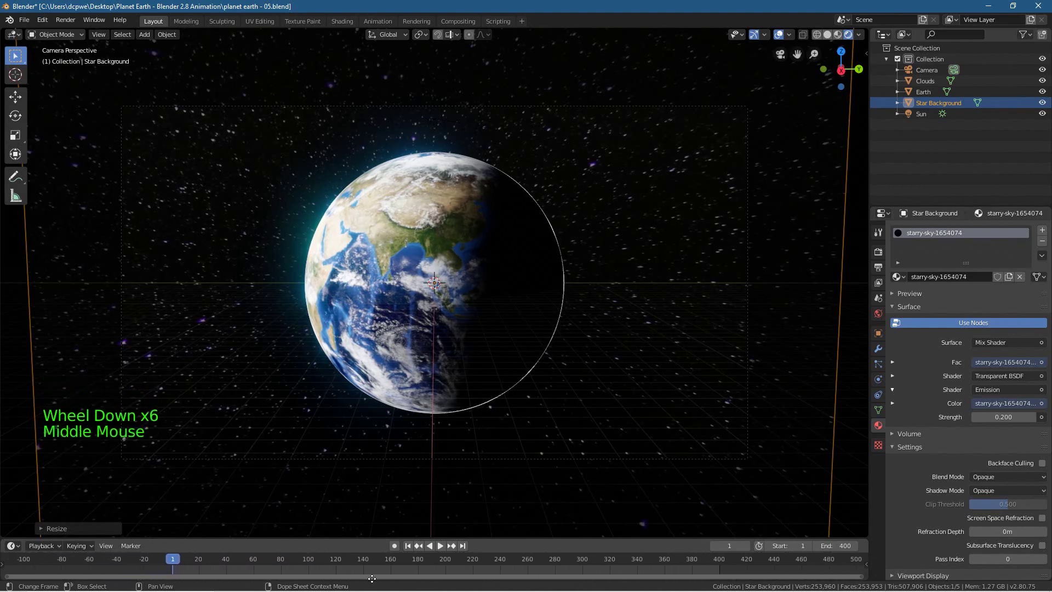
{"action": "scroll", "coordinate": [375, 561], "scroll_direction": "up", "scroll_amount": 3}
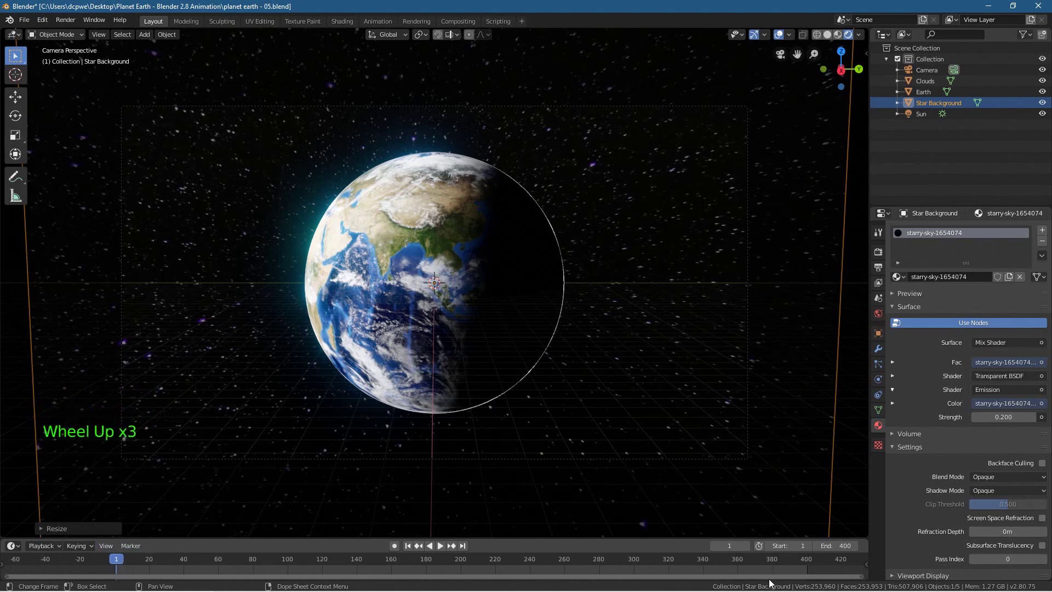
Set the scene's output frame rate to 30 fps
{"action": "left_click", "coordinate": [878, 268]}
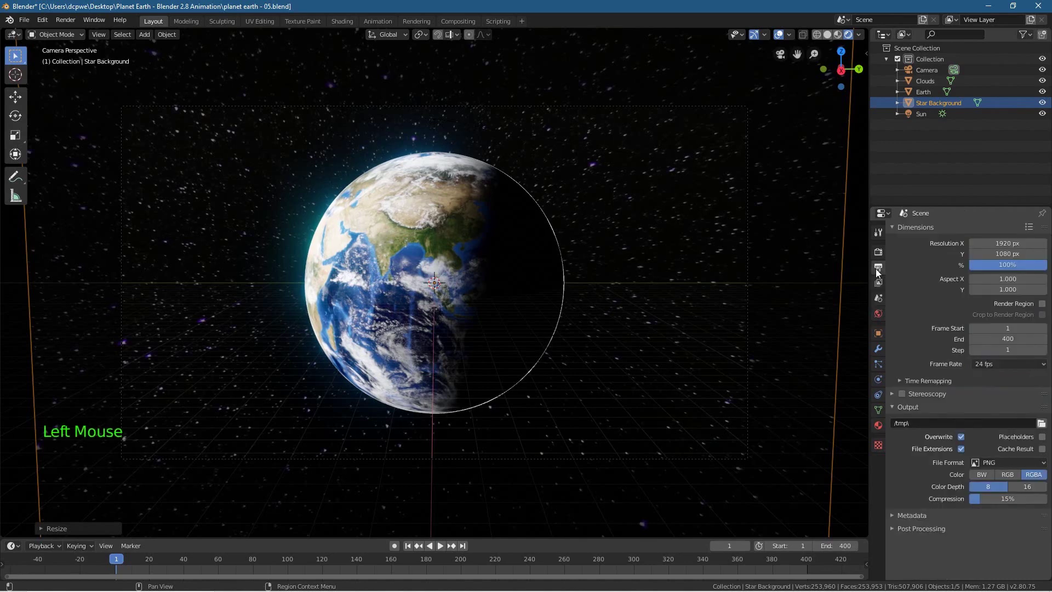
{"action": "left_click", "coordinate": [986, 364]}
{"action": "left_click", "coordinate": [991, 421]}
Turn on auto keying and insert a rotation keyframe for the Earth object at frame 1
{"action": "left_click", "coordinate": [923, 92]}
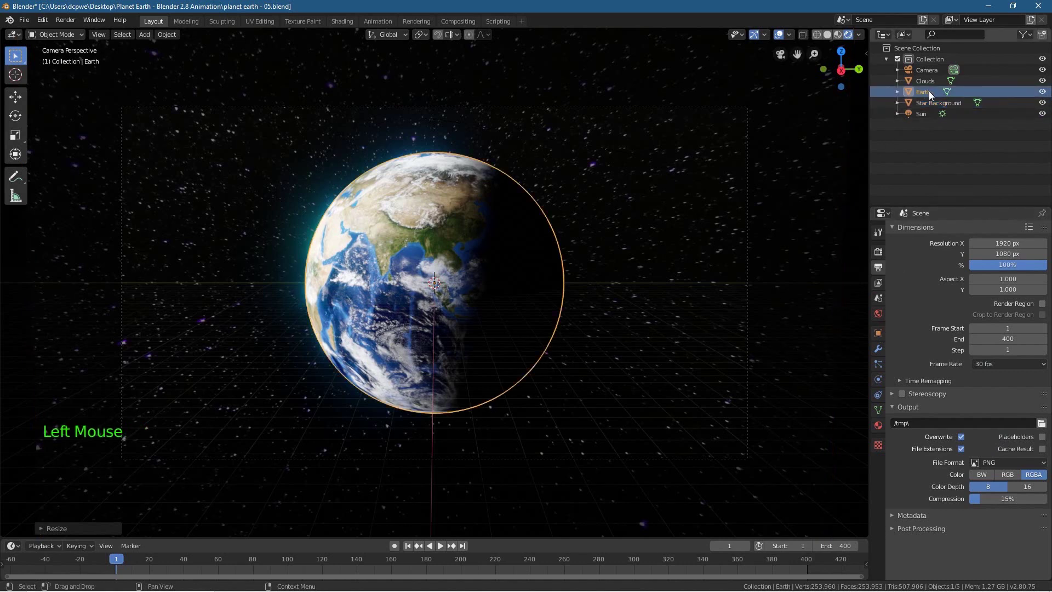
{"action": "double_click", "coordinate": [925, 93]}
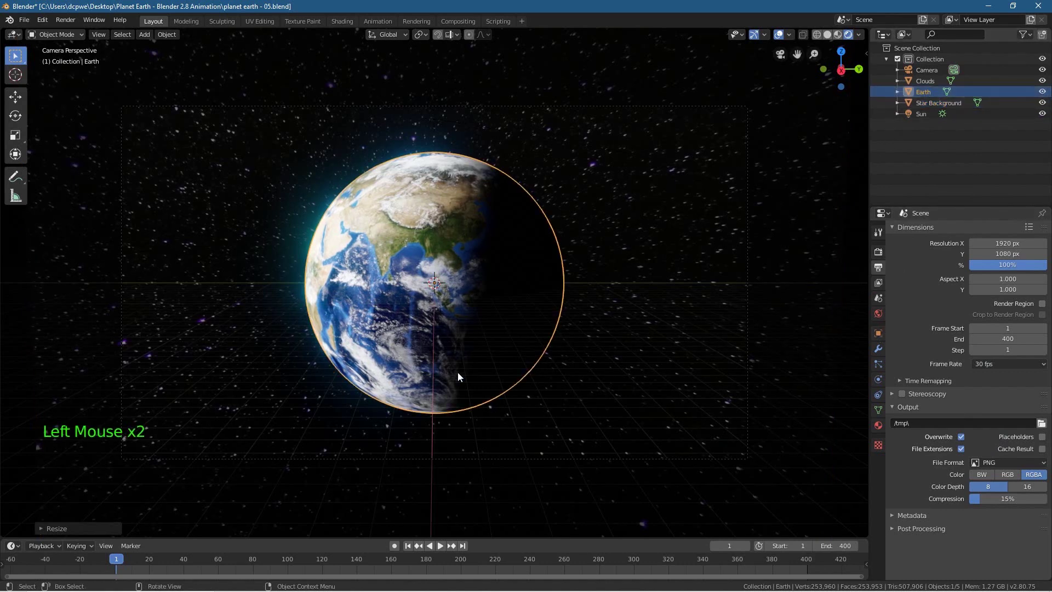
{"action": "left_click", "coordinate": [395, 545]}
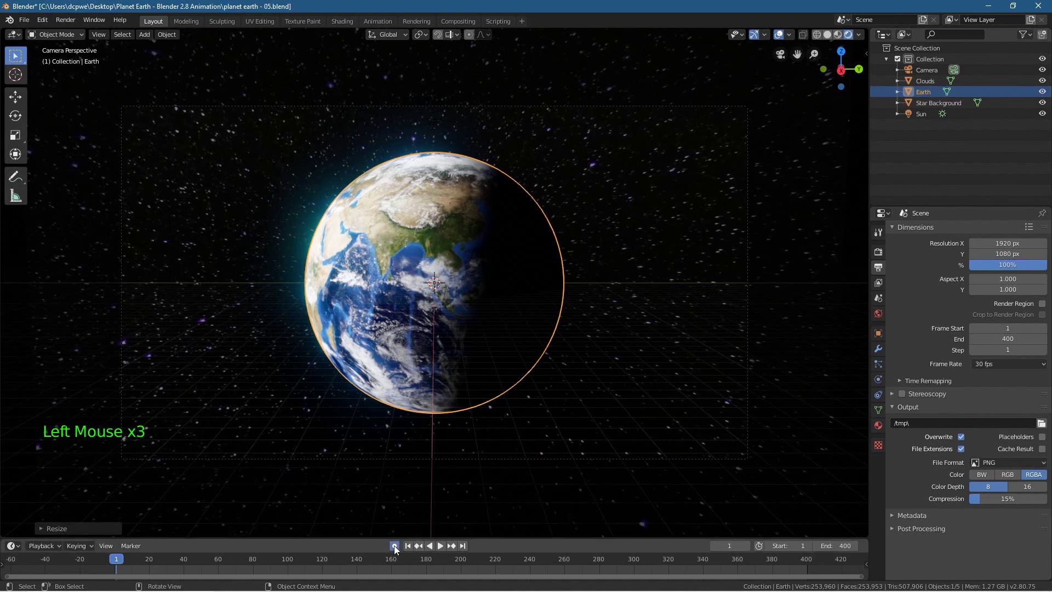
{"action": "left_click", "coordinate": [928, 93]}
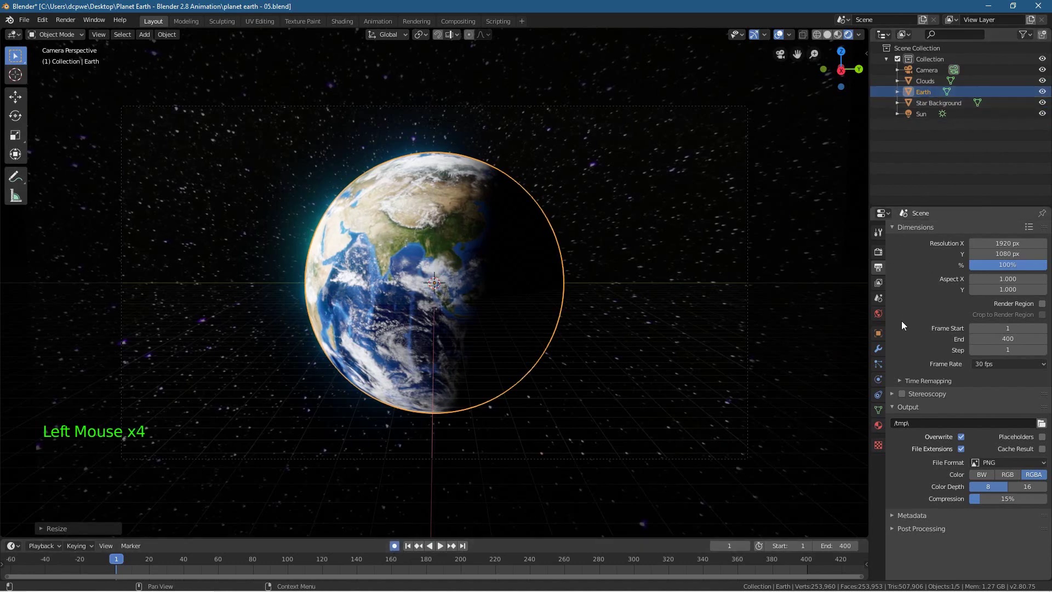
{"action": "left_click", "coordinate": [878, 333]}
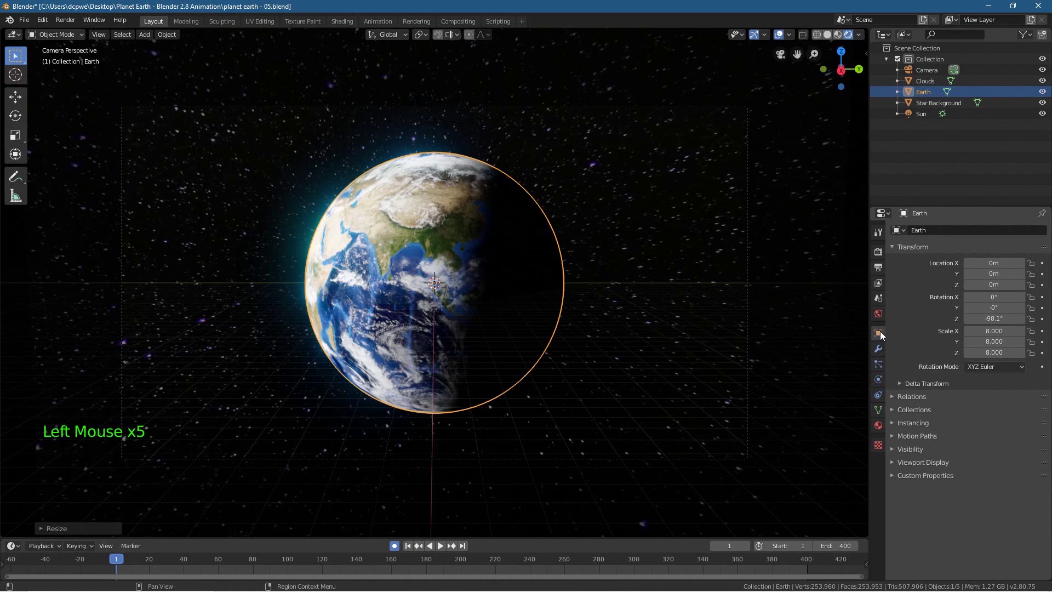
{"action": "key", "text": "i"}
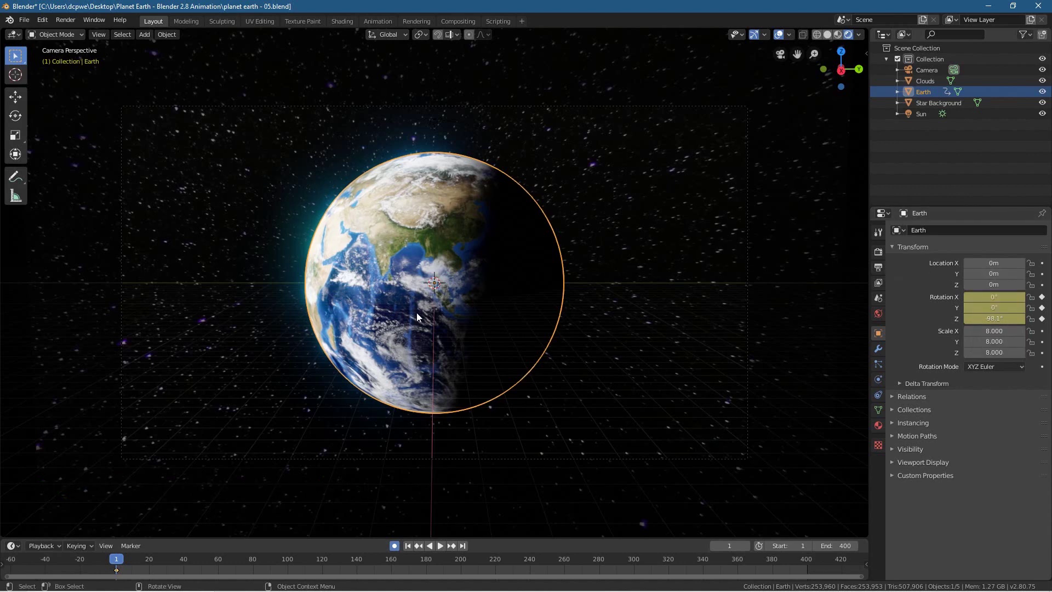
Insert a rotation keyframe for the Earth at frame 400 and raise its Z rotation to about 224°
{"action": "left_click", "coordinate": [463, 544]}
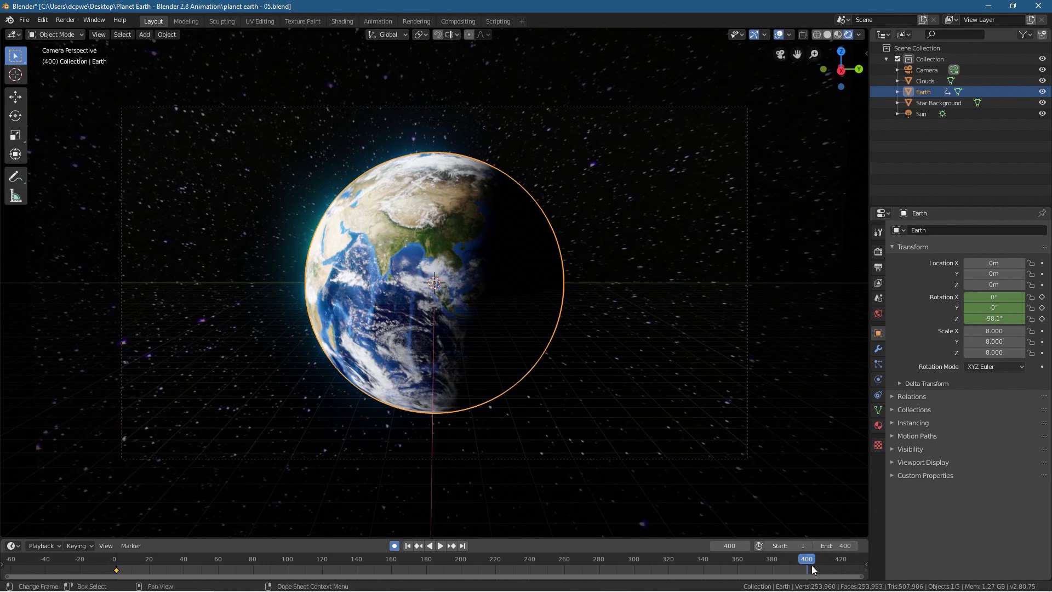
{"action": "key", "text": "i"}
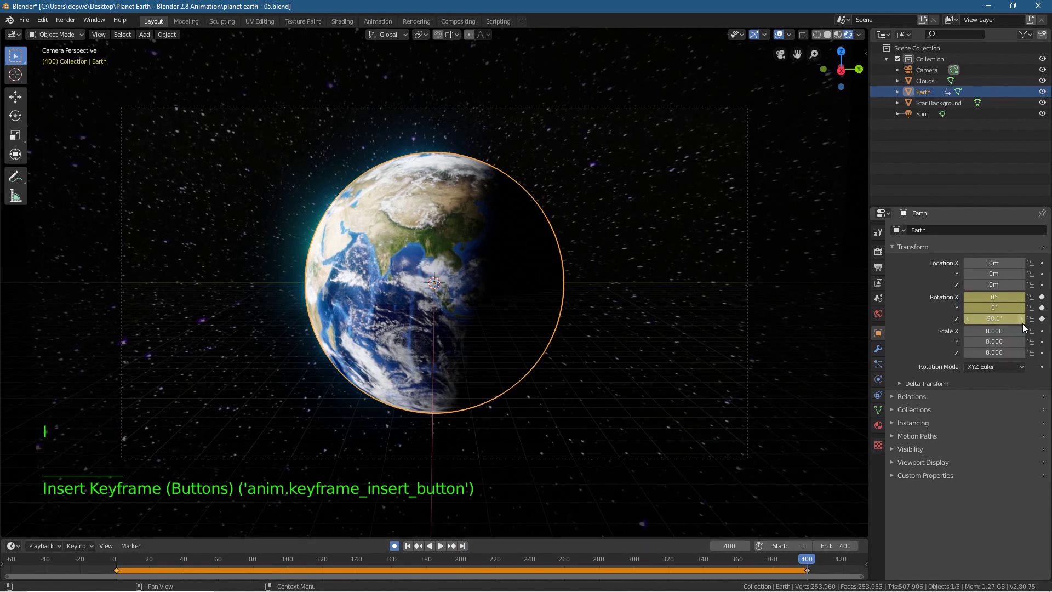
{"action": "left_click_drag", "start_coordinate": [1002, 319], "coordinate": [1049, 319]}
Play the Earth's rotation animation from the first frame to check its speed, and stop it
{"action": "left_click", "coordinate": [417, 545]}
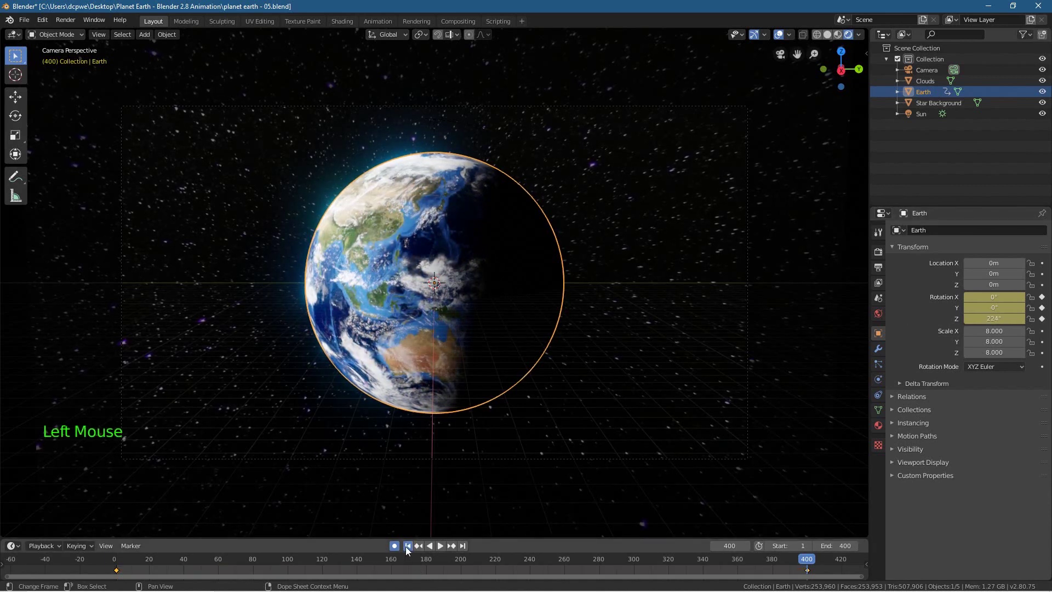
{"action": "left_click", "coordinate": [440, 545]}
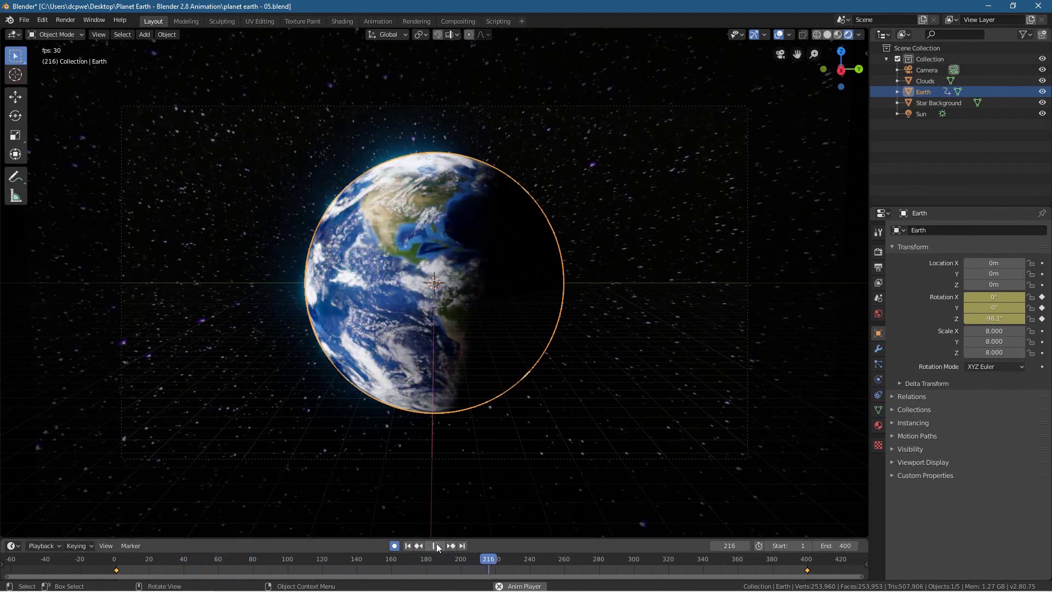
{"action": "left_click", "coordinate": [436, 545]}
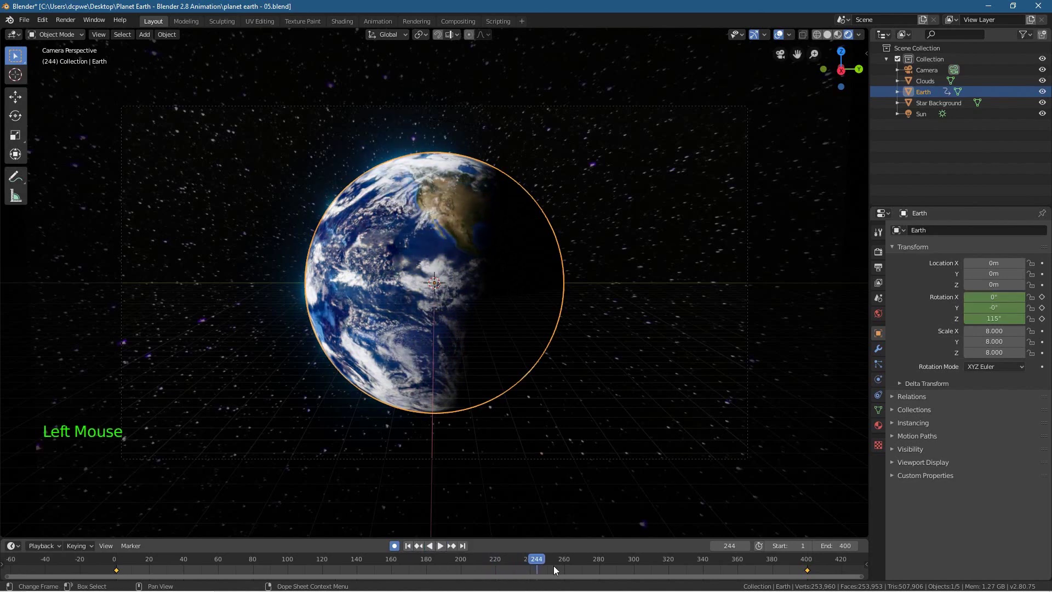
Set the Earth's Z rotation to 180° at frame 400
{"action": "double_click", "coordinate": [456, 544]}
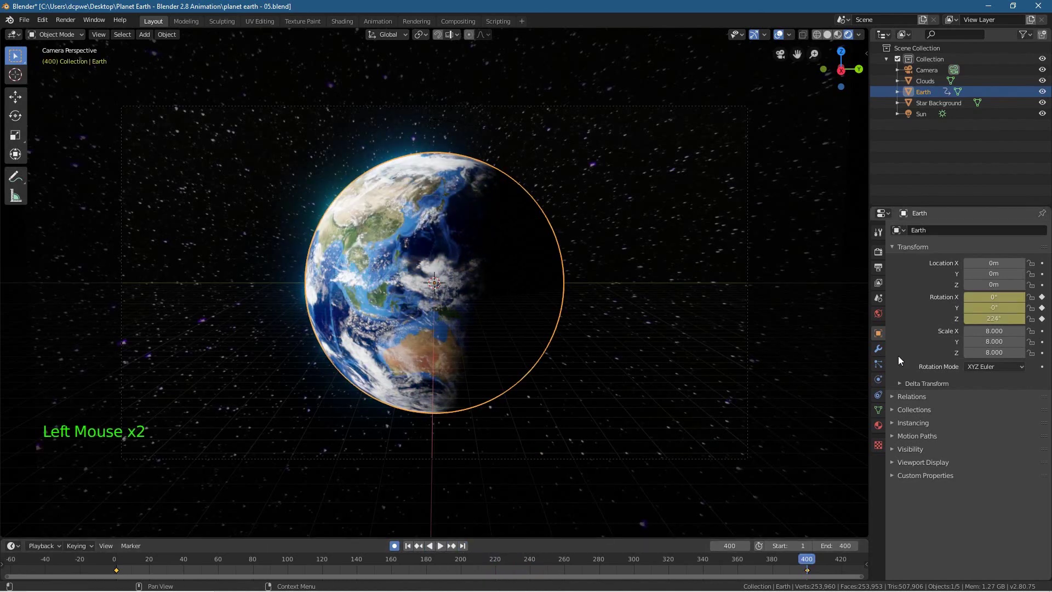
{"action": "left_click", "coordinate": [997, 317]}
{"action": "type", "text": "180"}
{"action": "key", "text": "Return"}
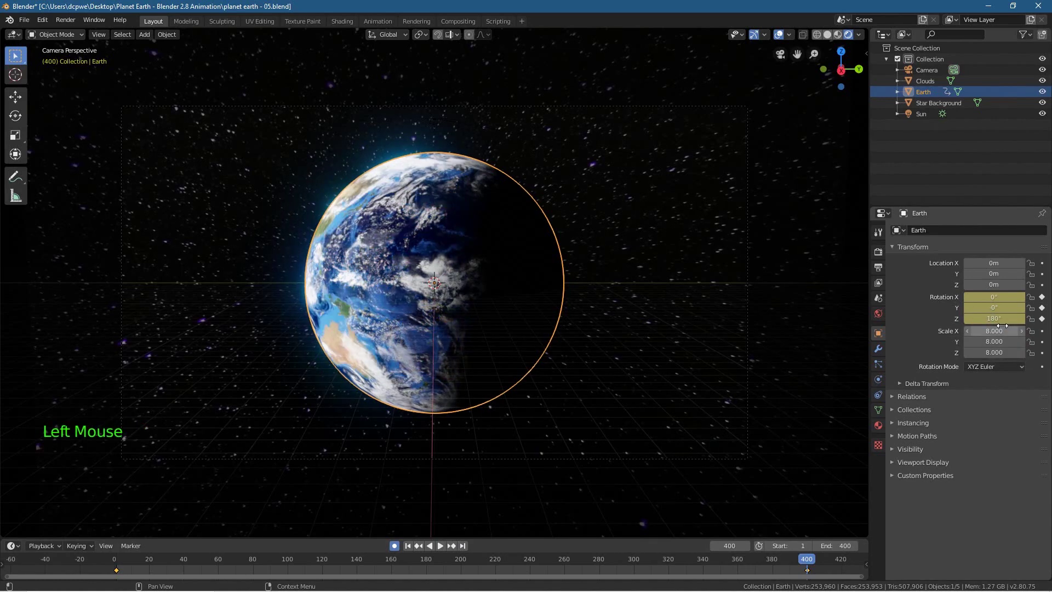
Replay the adjusted Earth rotation from the first frame and pause the playback
{"action": "left_click", "coordinate": [408, 545]}
{"action": "left_click", "coordinate": [440, 545]}
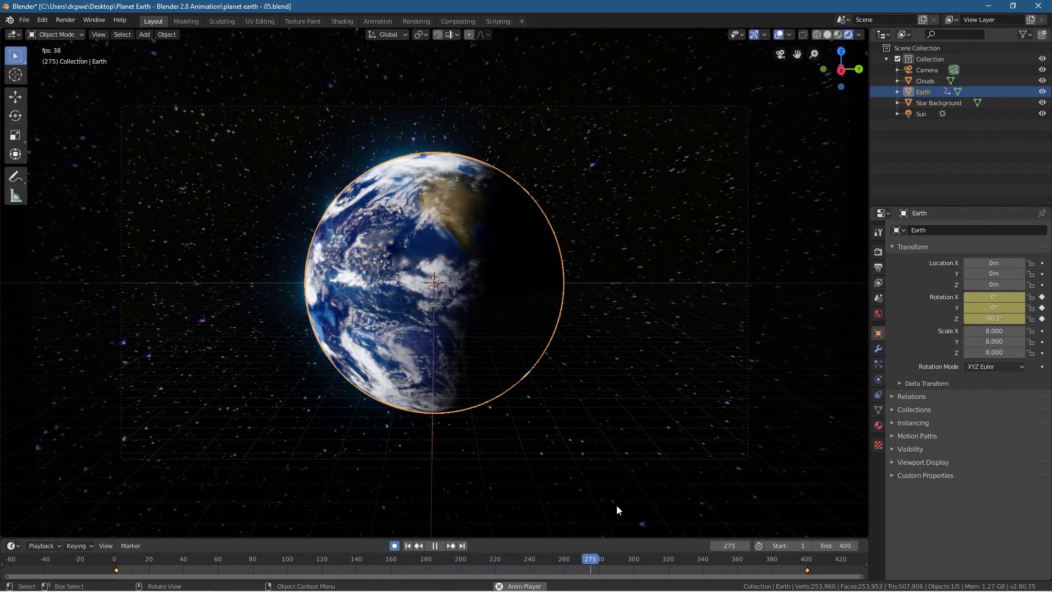
{"action": "left_click", "coordinate": [435, 545]}
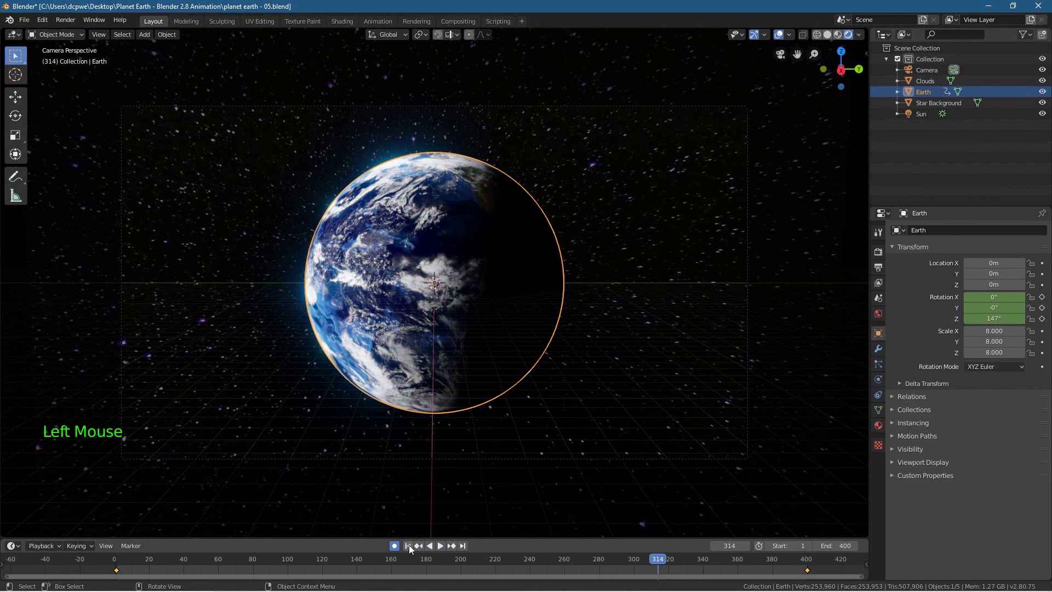
Set the Earth's Z rotation to 90° at frame 400
{"action": "double_click", "coordinate": [409, 544]}
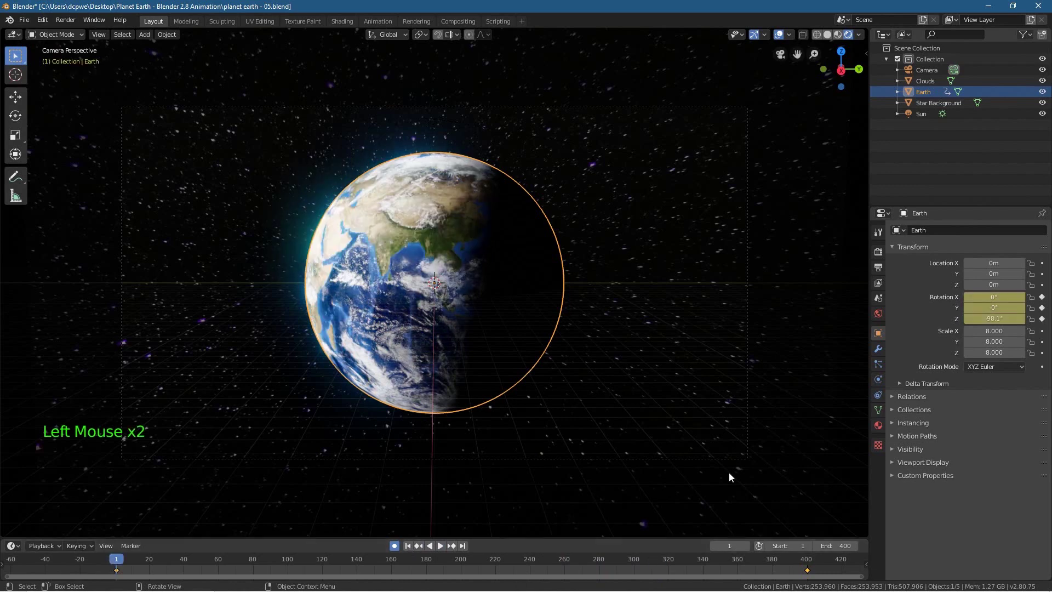
{"action": "left_click", "coordinate": [462, 545]}
{"action": "left_click", "coordinate": [1006, 318]}
{"action": "type", "text": "180d"}
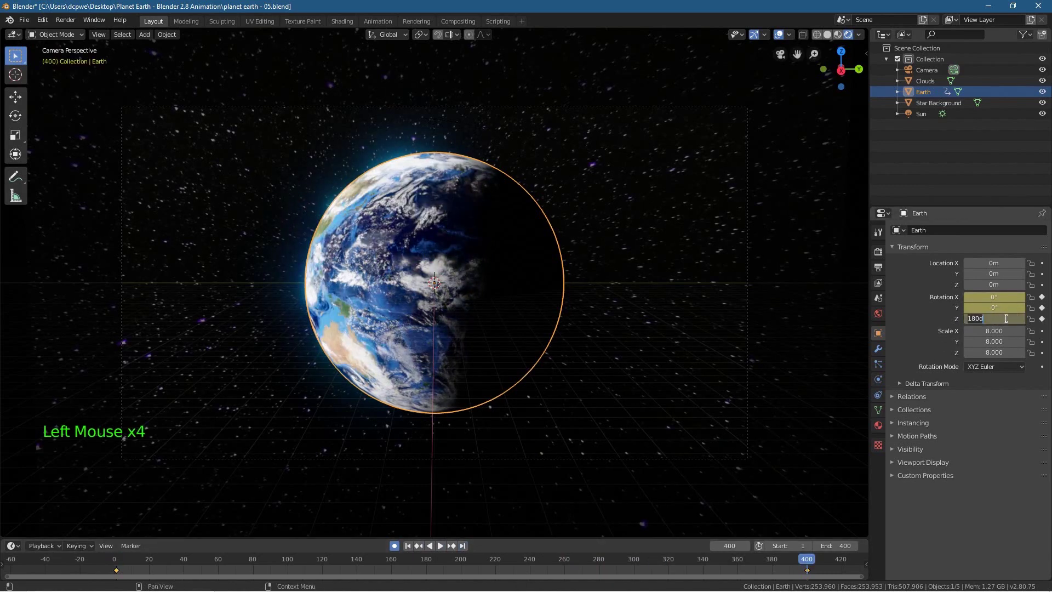
{"action": "key", "text": "Return"}
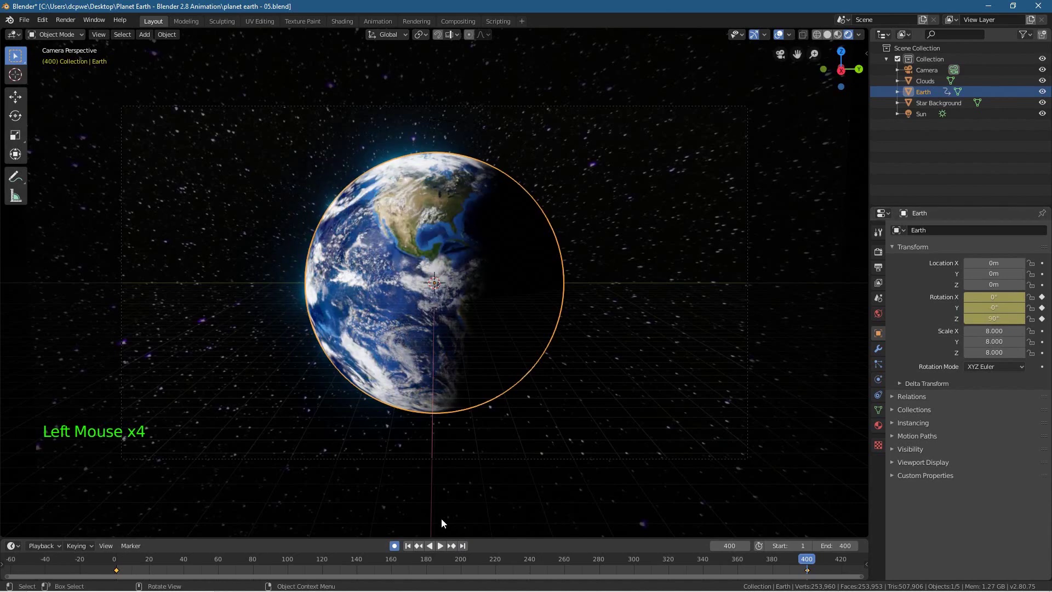
Play the Earth's rotation from the first frame to judge its speed, and pause the playback
{"action": "left_click", "coordinate": [404, 546]}
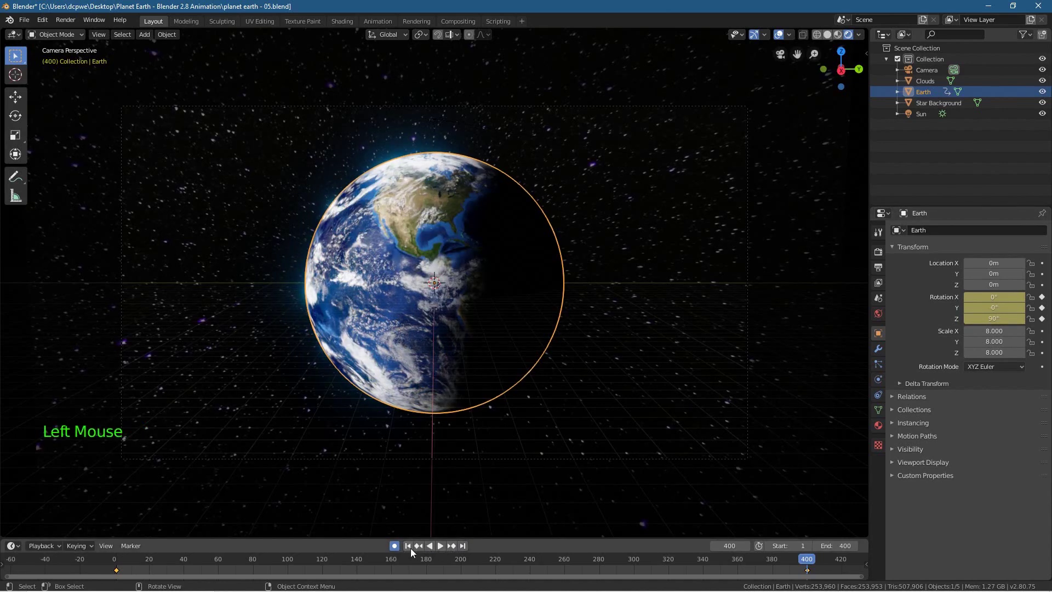
{"action": "left_click", "coordinate": [409, 546]}
{"action": "left_click", "coordinate": [439, 545]}
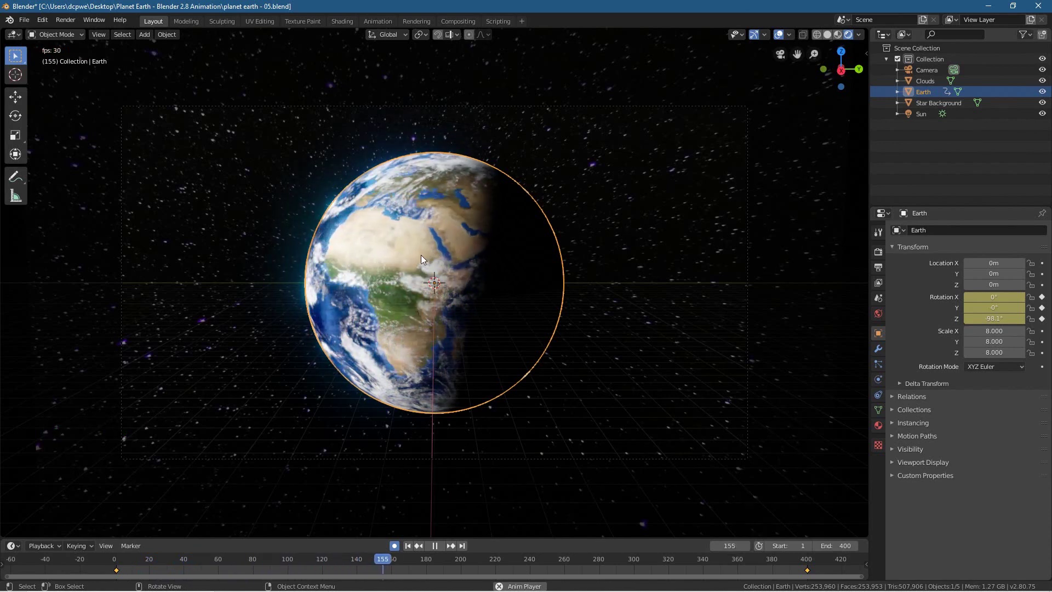
{"action": "left_click", "coordinate": [434, 545]}
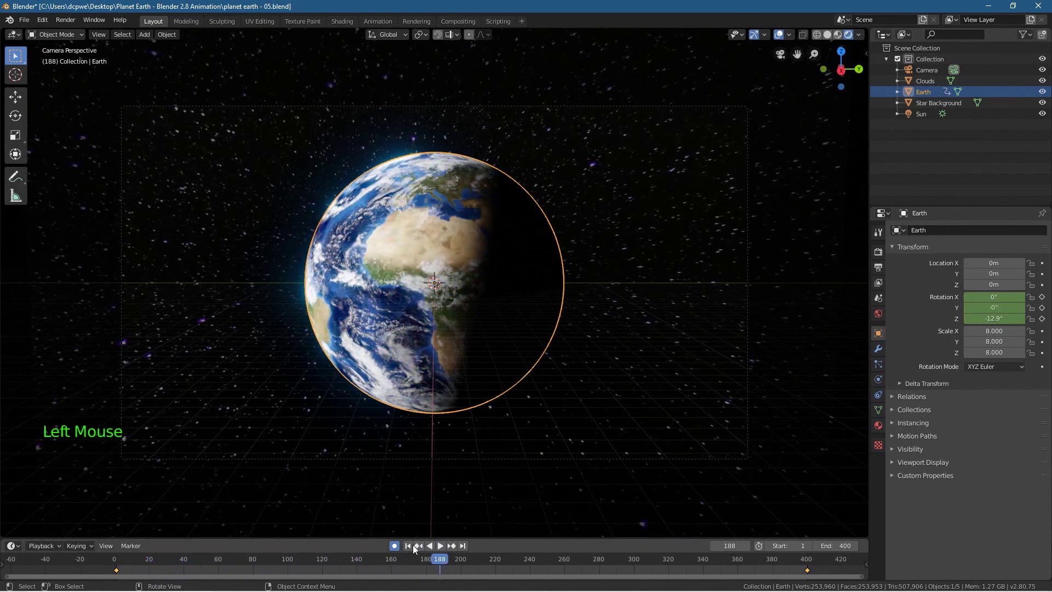
Set the Earth's Z rotation to 45° at the last frame, 400
{"action": "left_click", "coordinate": [462, 545]}
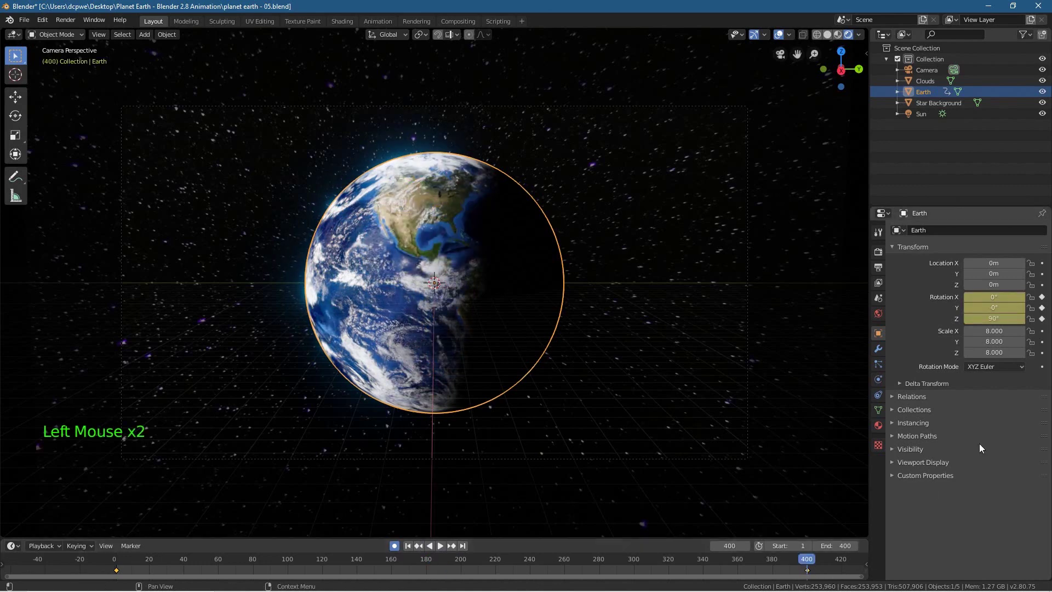
{"action": "left_click", "coordinate": [993, 320]}
{"action": "type", "text": "45"}
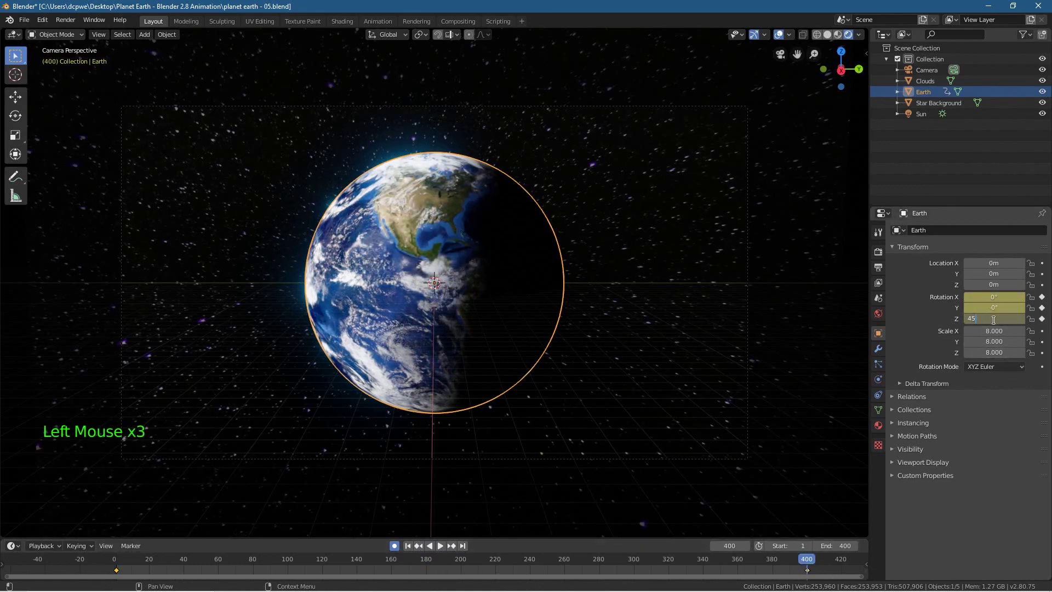
{"action": "key", "text": "Return"}
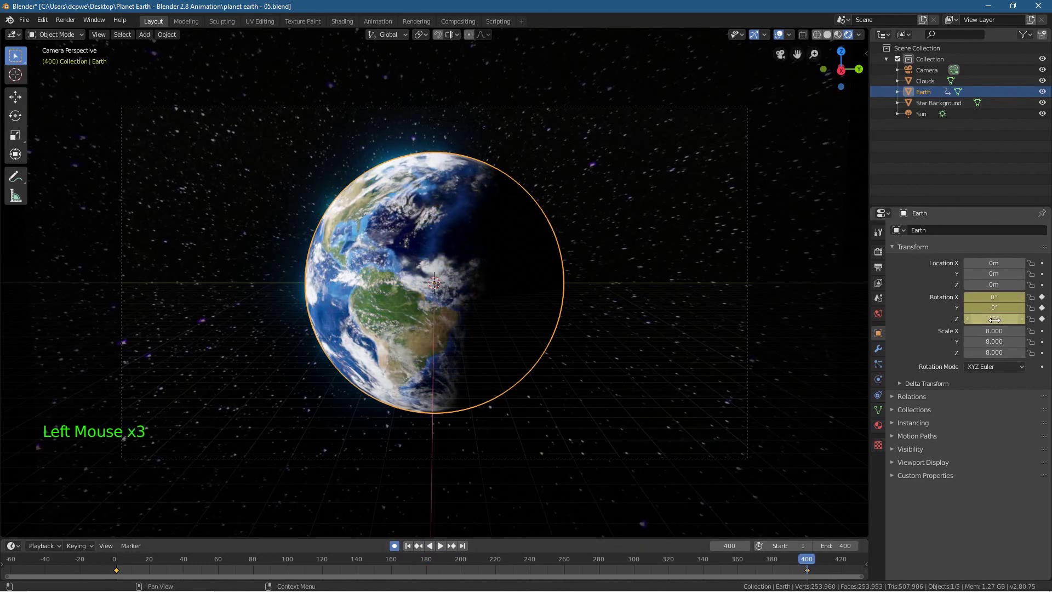
Play the slowed Earth rotation through from the first frame, stop it, and return to frame 1
{"action": "left_click", "coordinate": [409, 548]}
{"action": "left_click", "coordinate": [439, 546]}
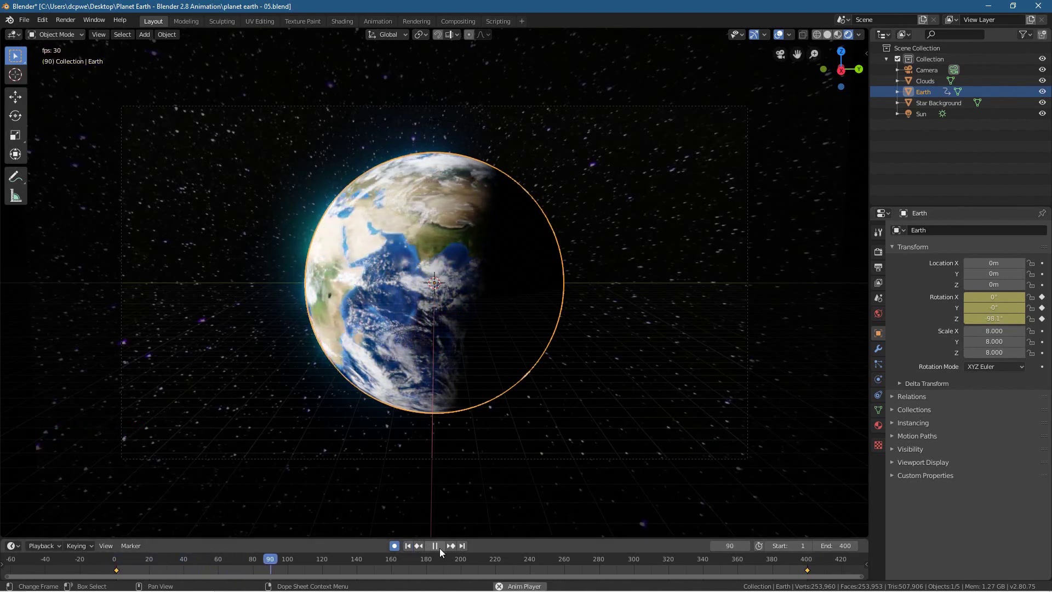
{"action": "left_click", "coordinate": [439, 548]}
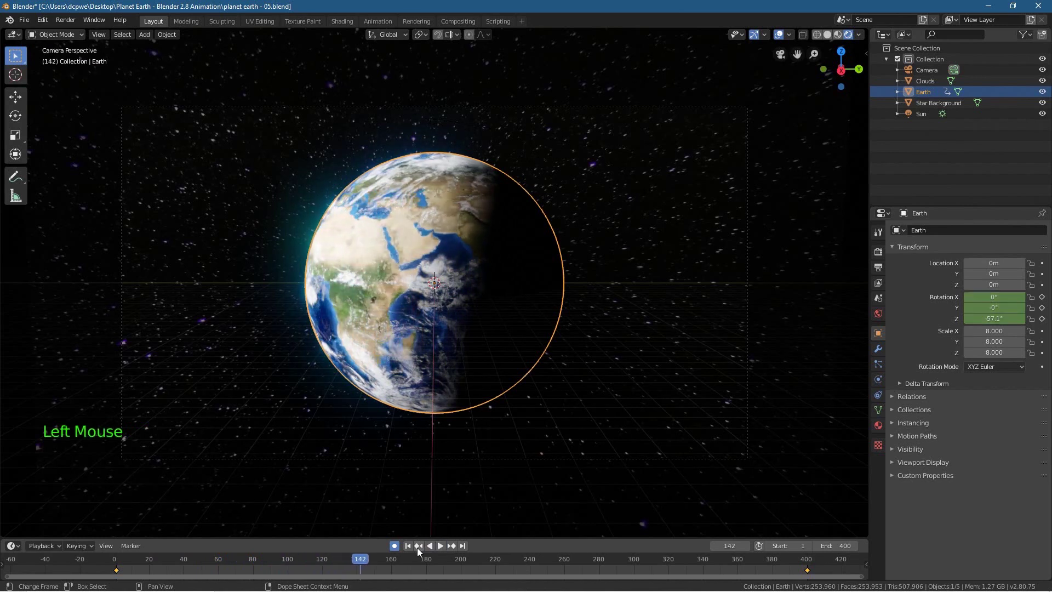
{"action": "left_click", "coordinate": [408, 546]}
{"action": "left_click", "coordinate": [441, 547]}
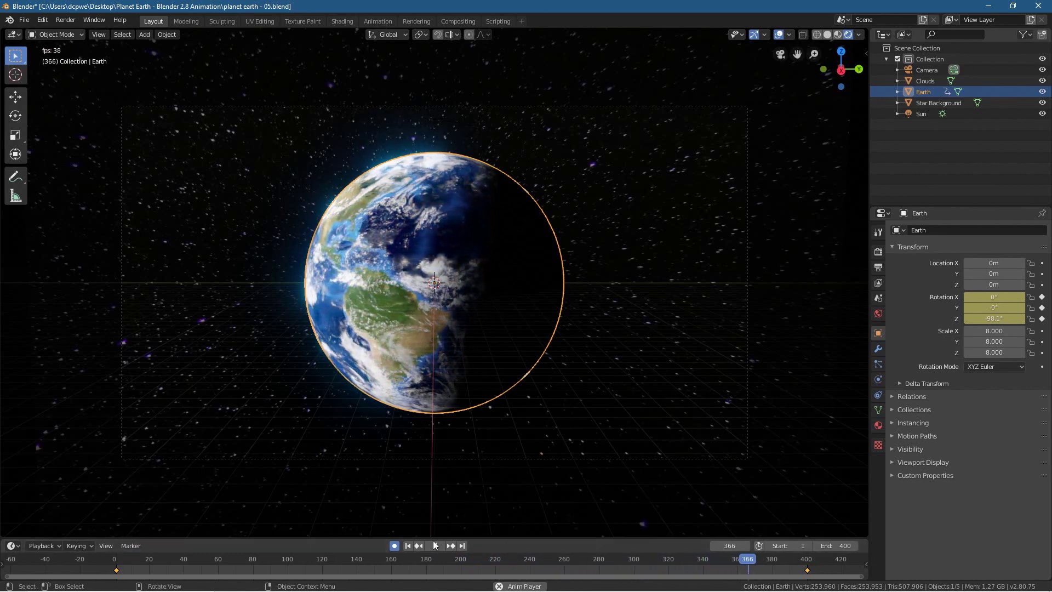
{"action": "left_click", "coordinate": [408, 544]}
{"action": "left_click", "coordinate": [408, 545]}
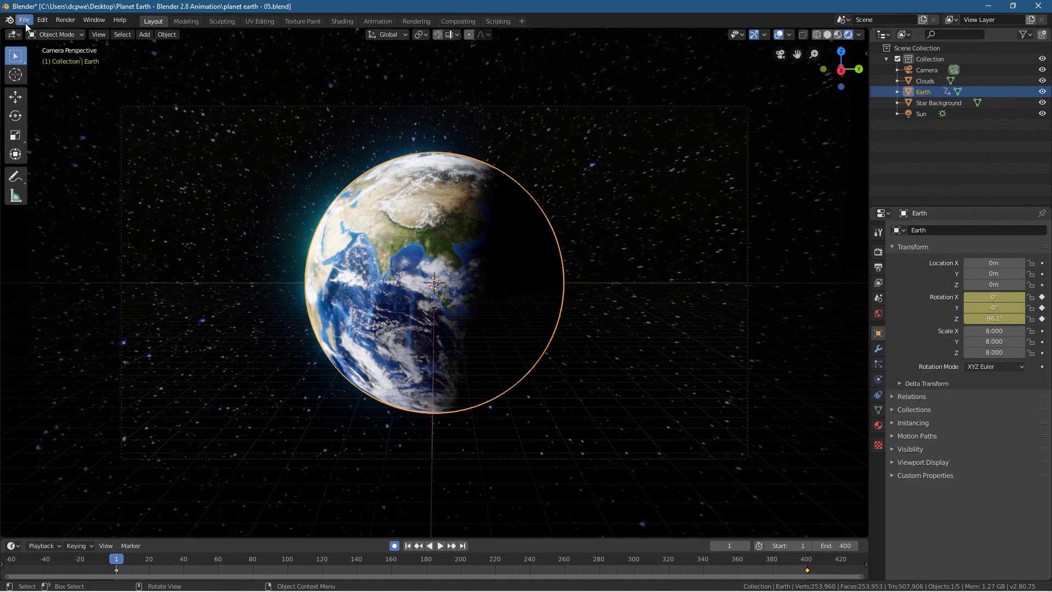
Show the Earth's animation in the Graph Editor and set the frame 1 rotation keyframes to Linear interpolation
{"action": "left_click", "coordinate": [13, 34]}
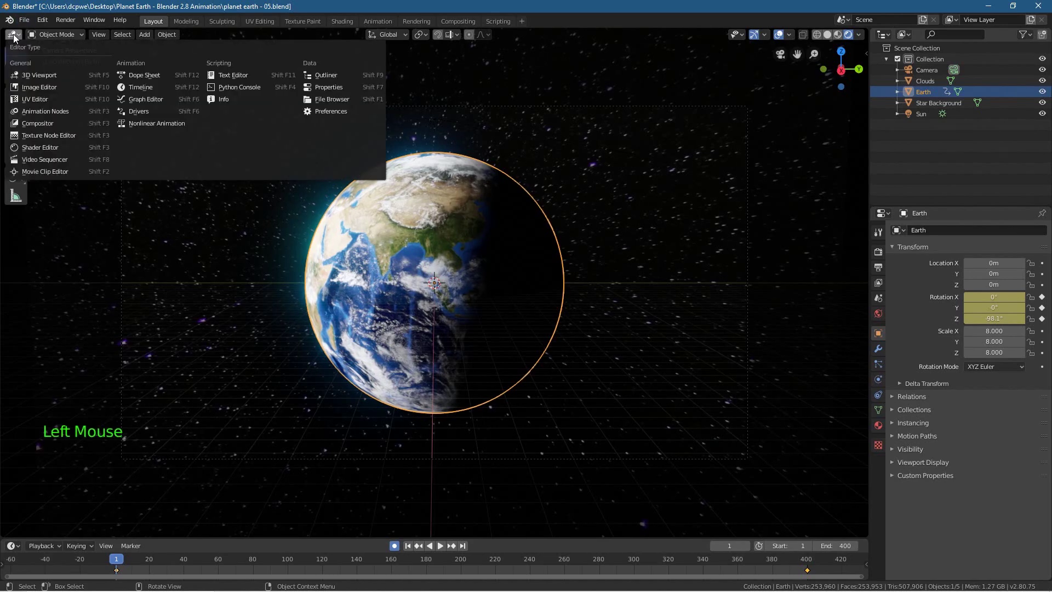
{"action": "left_click", "coordinate": [149, 103]}
{"action": "scroll", "coordinate": [443, 316], "scroll_direction": "down", "scroll_amount": 2}
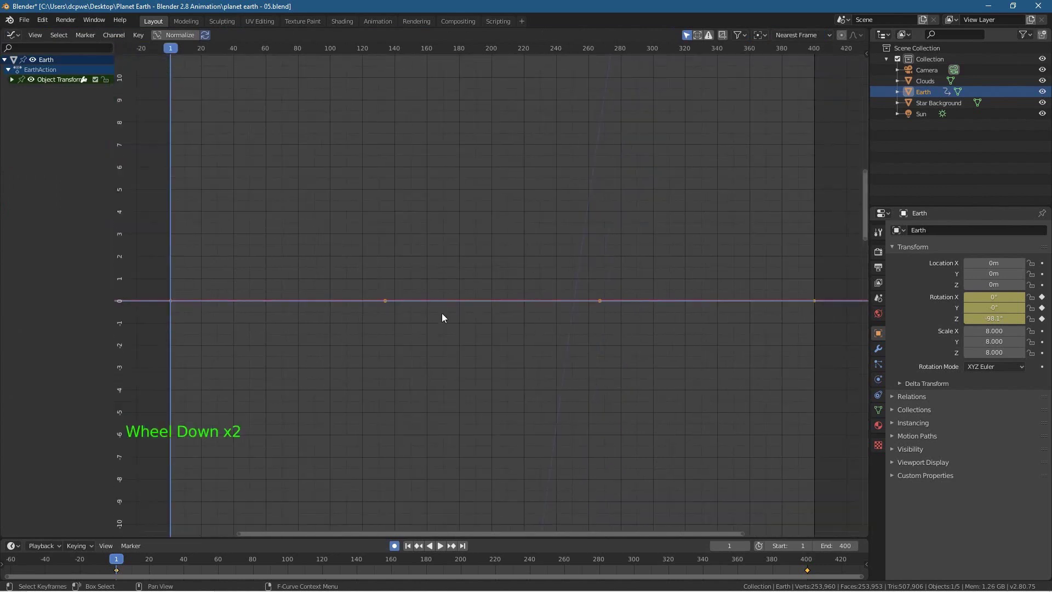
{"action": "scroll", "coordinate": [442, 317], "scroll_direction": "down", "scroll_amount": 15}
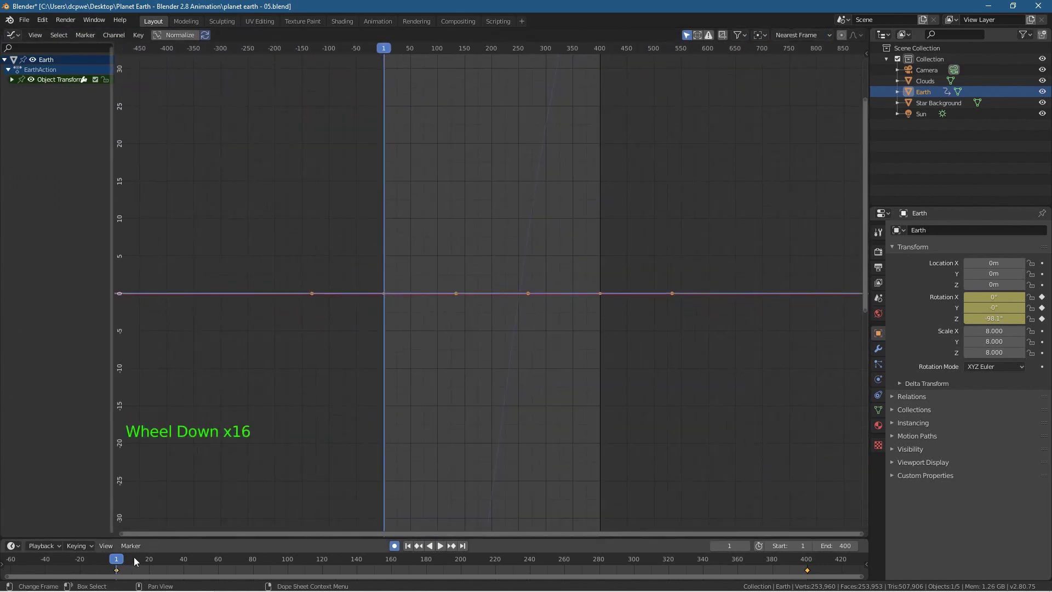
{"action": "left_click", "coordinate": [117, 572]}
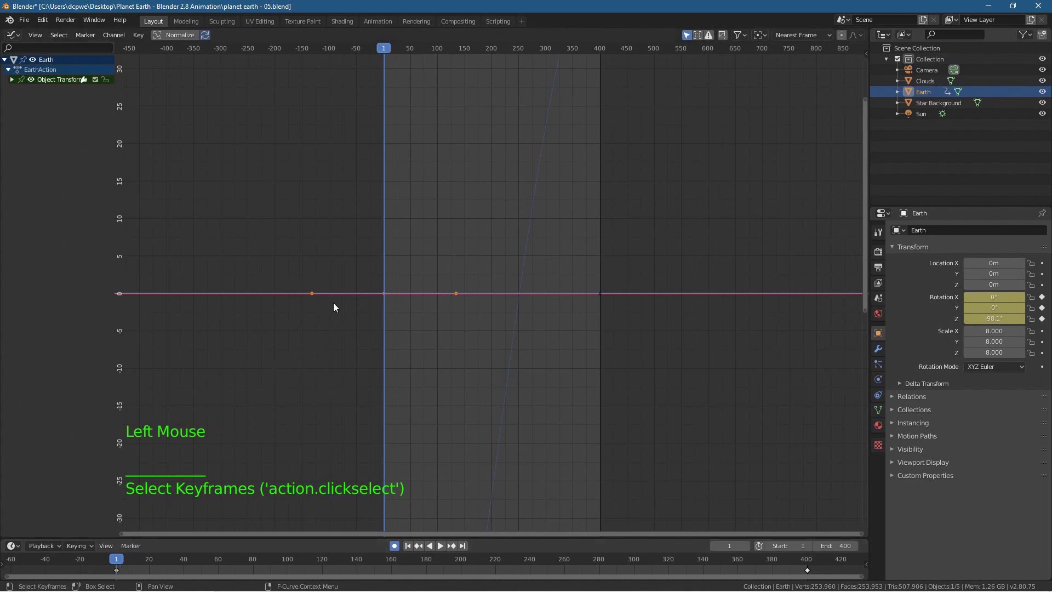
{"action": "key", "text": "t"}
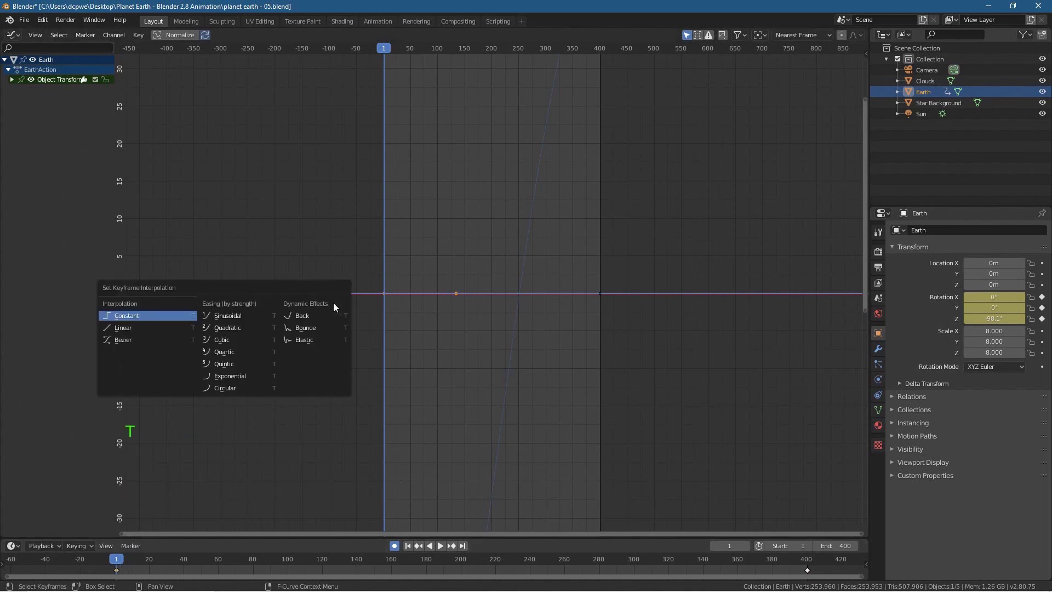
{"action": "left_click", "coordinate": [139, 330]}
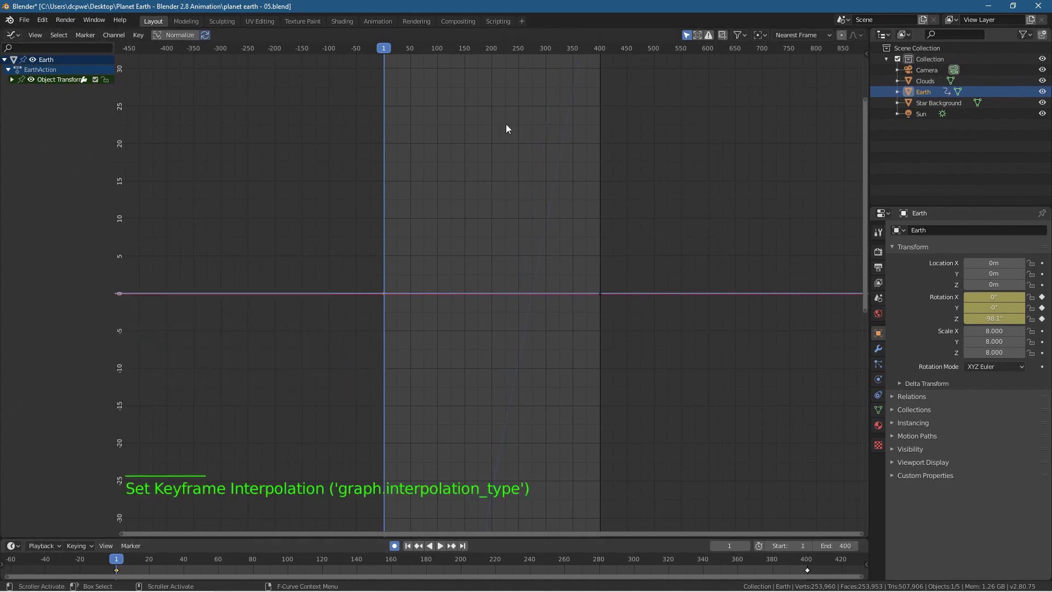
Switch back to the 3D Viewport, play the linear Earth rotation, and return to frame 1
{"action": "left_click", "coordinate": [17, 35]}
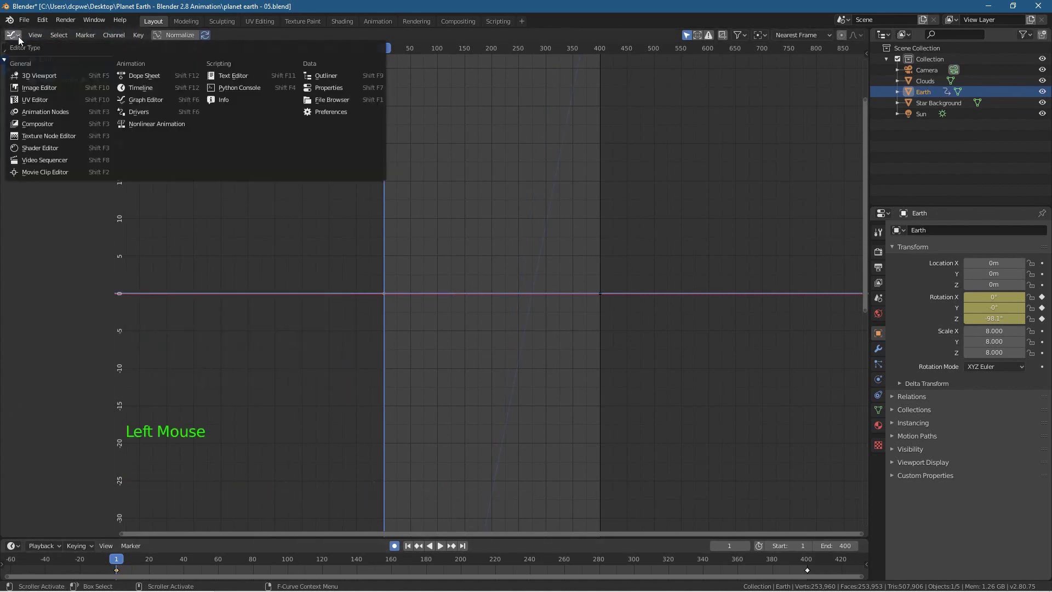
{"action": "left_click", "coordinate": [35, 74]}
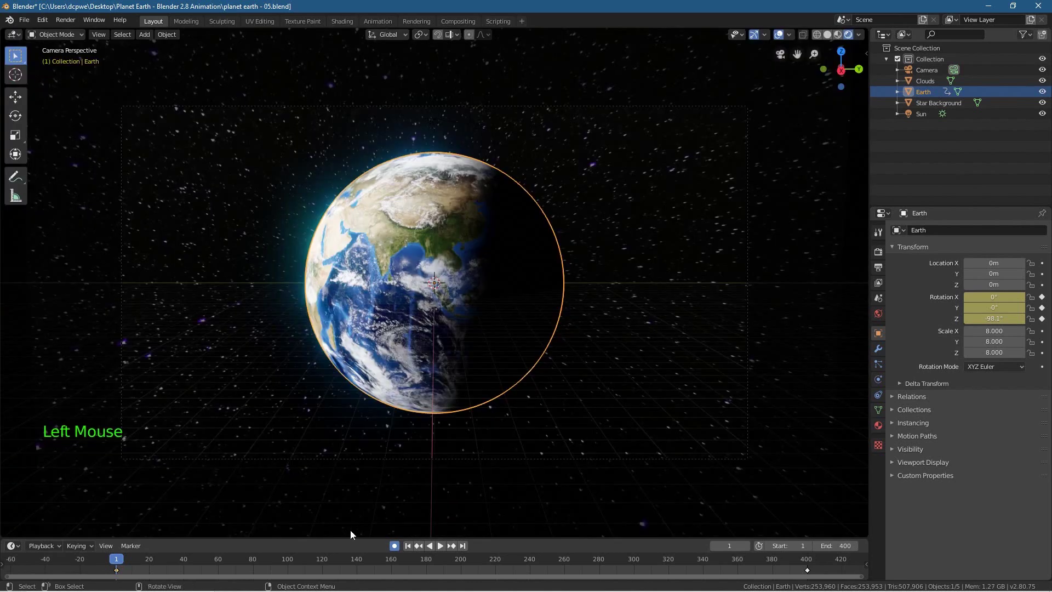
{"action": "left_click", "coordinate": [439, 546]}
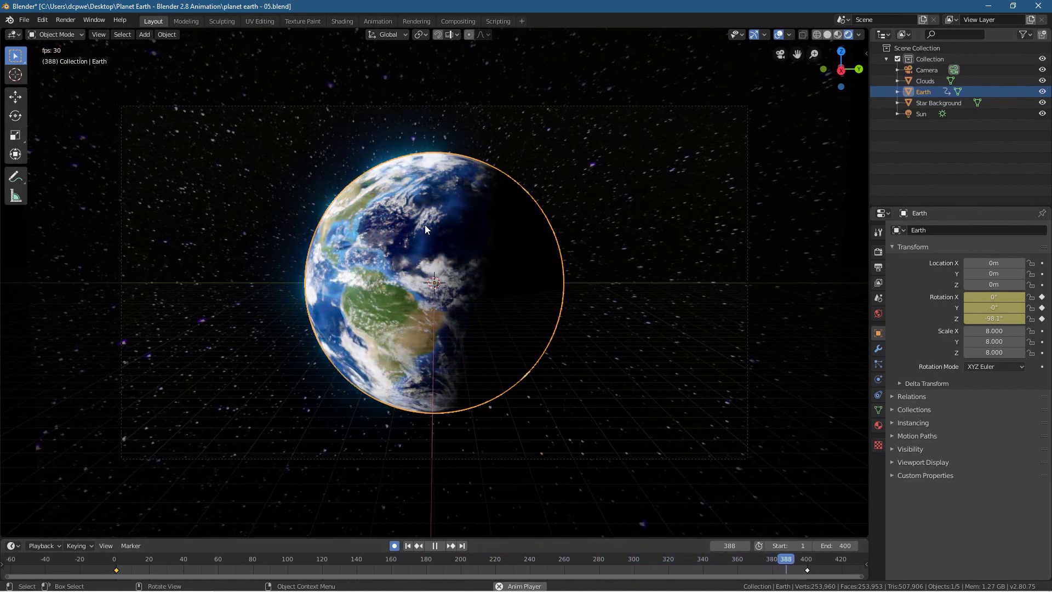
{"action": "left_click", "coordinate": [435, 547]}
{"action": "left_click", "coordinate": [408, 545]}
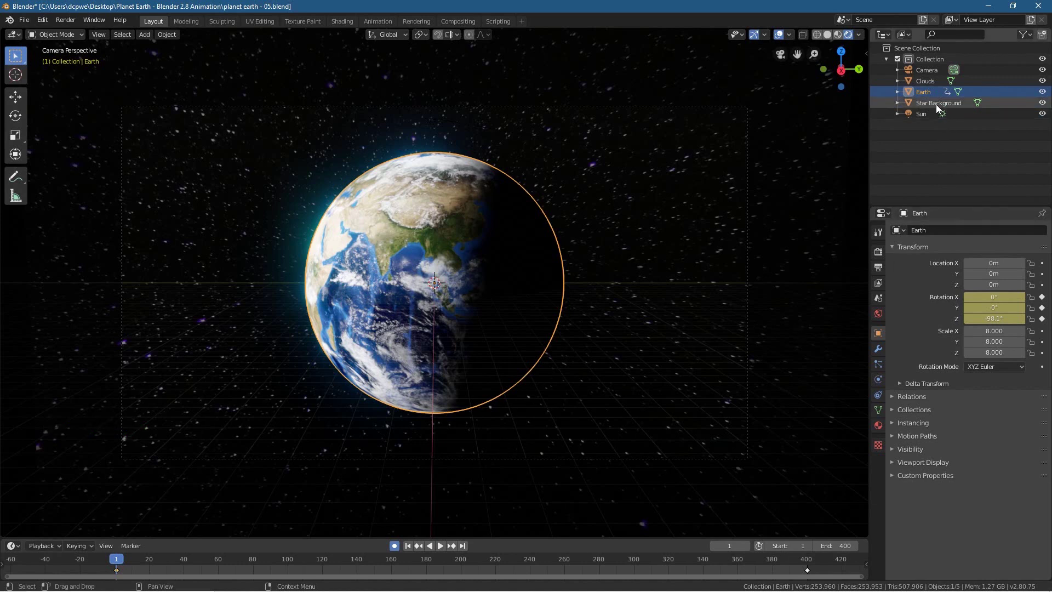
Copy the Earth's Z rotation of -98.1151° to the Clouds object at frame 1 with auto keying turned off
{"action": "left_click_drag", "start_coordinate": [994, 341], "coordinate": [994, 319]}
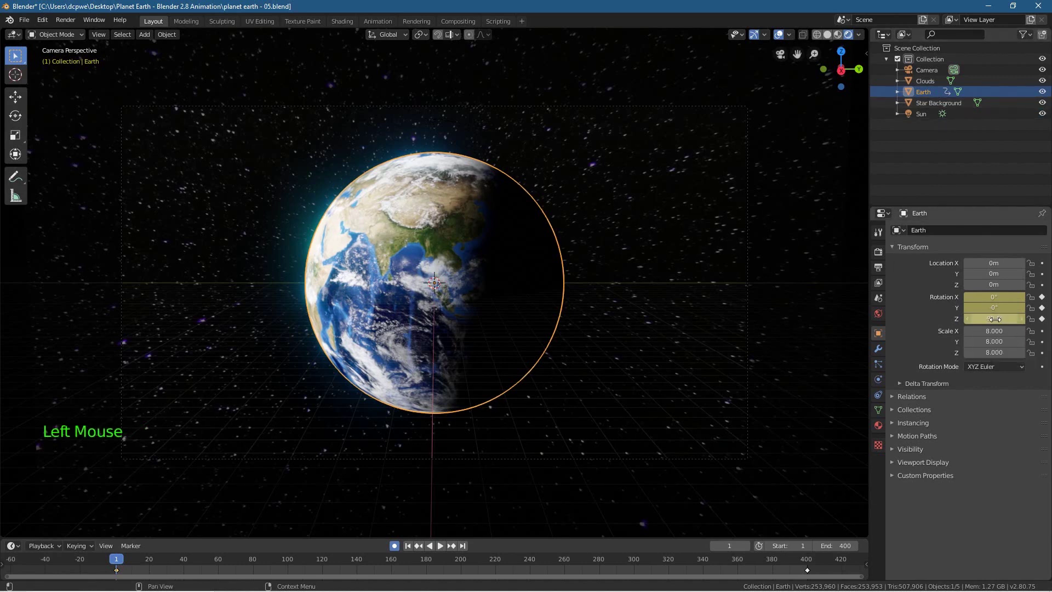
{"action": "double_click", "coordinate": [998, 319]}
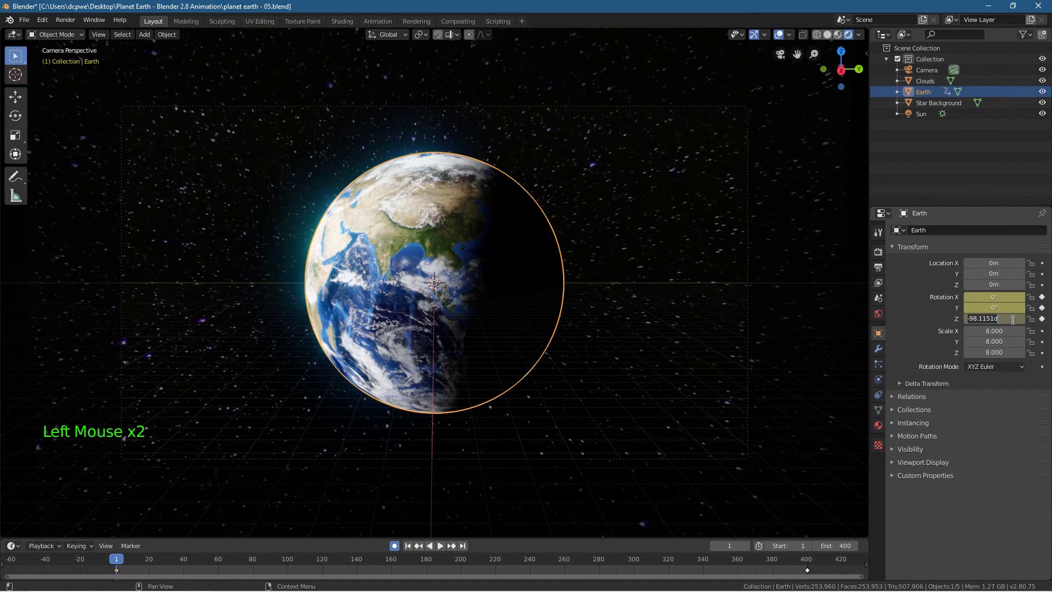
{"action": "key", "text": "Return"}
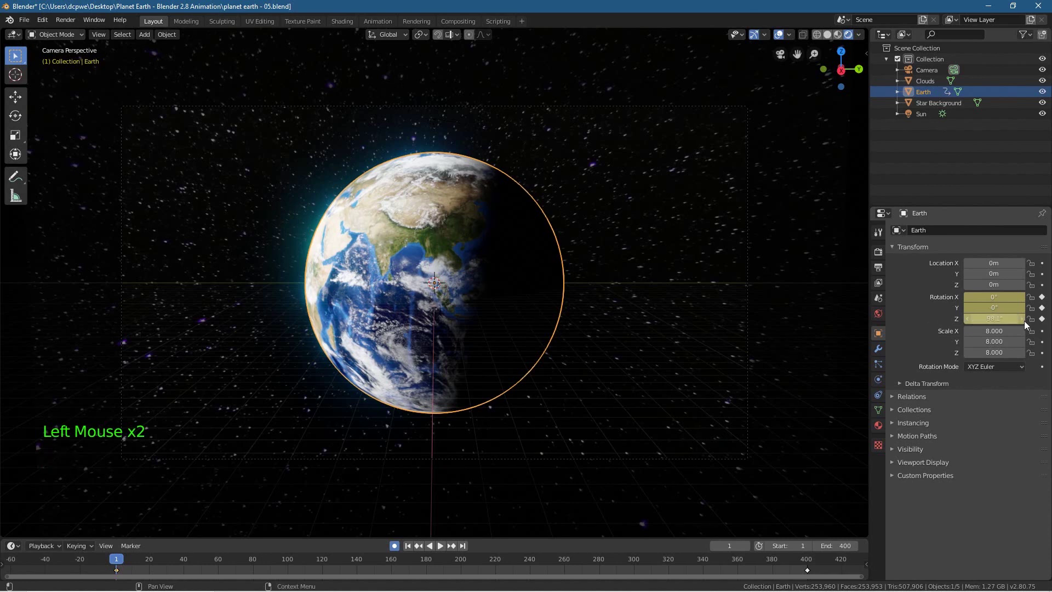
{"action": "left_click", "coordinate": [928, 83]}
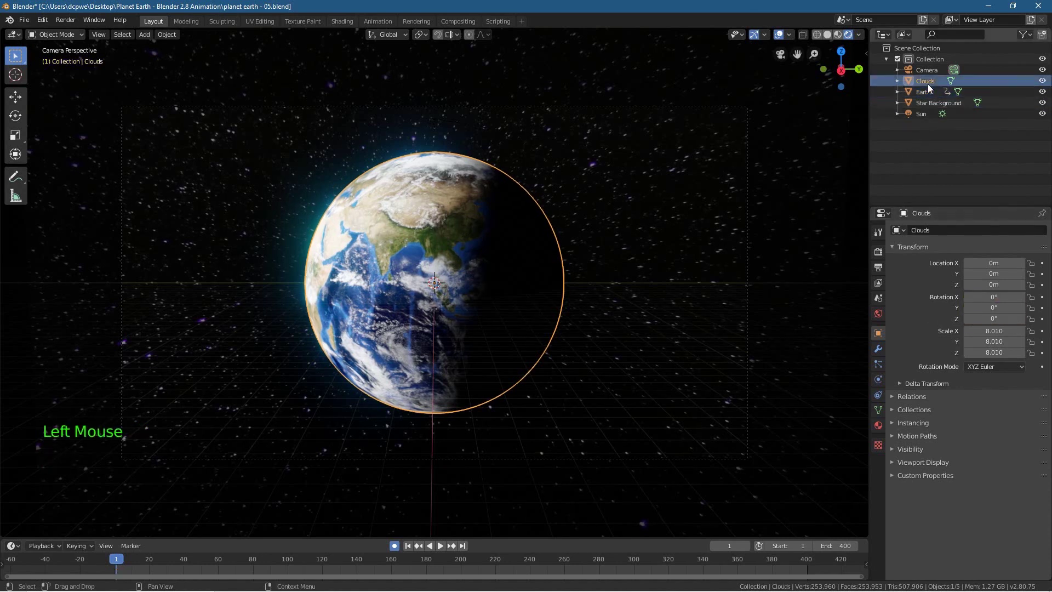
{"action": "left_click", "coordinate": [393, 545]}
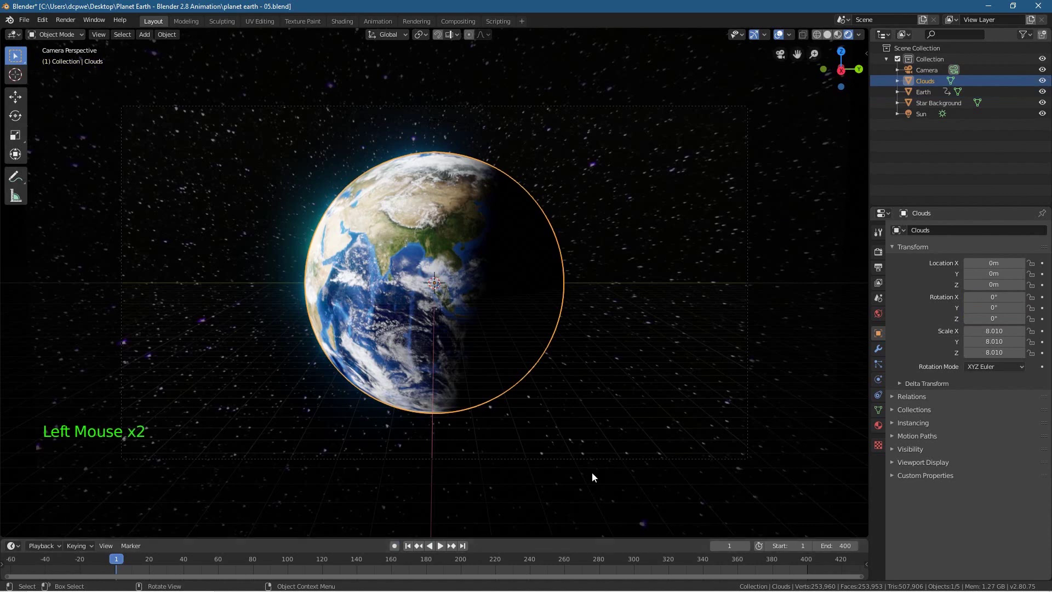
{"action": "left_click", "coordinate": [995, 321]}
{"action": "type", "text": "-98.1151d"}
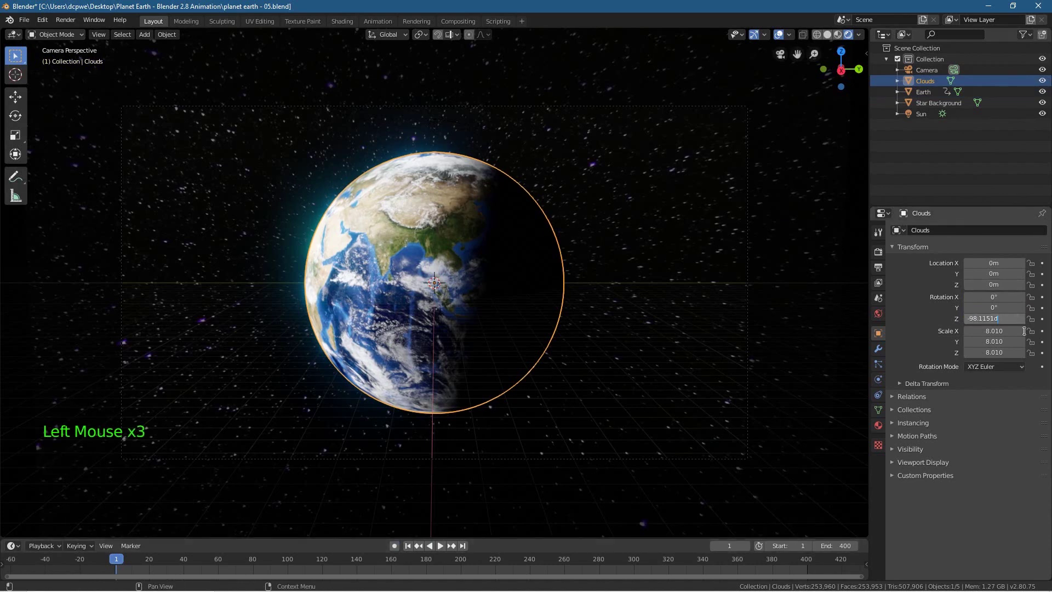
{"action": "key", "text": "Return"}
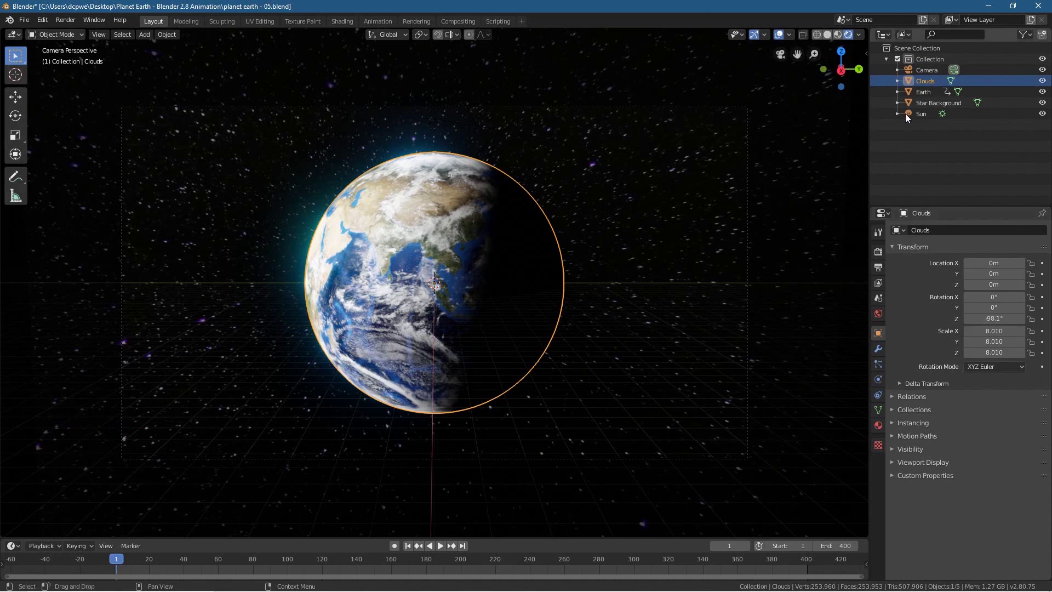
Turn auto keying back on and insert rotation keyframes for the Clouds at frames 1 and 400
{"action": "left_click", "coordinate": [394, 546]}
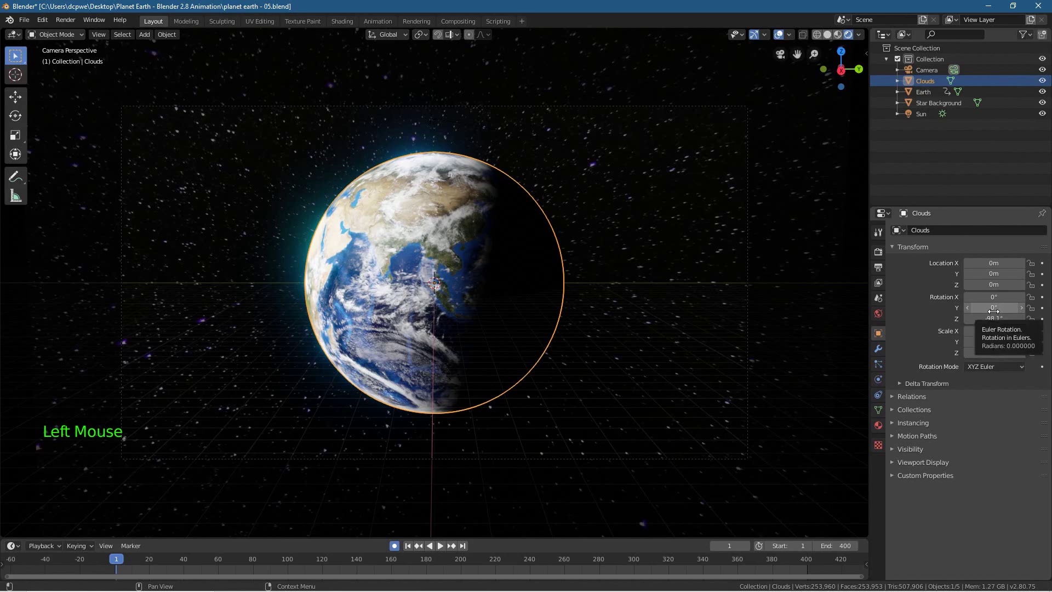
{"action": "key", "text": "i"}
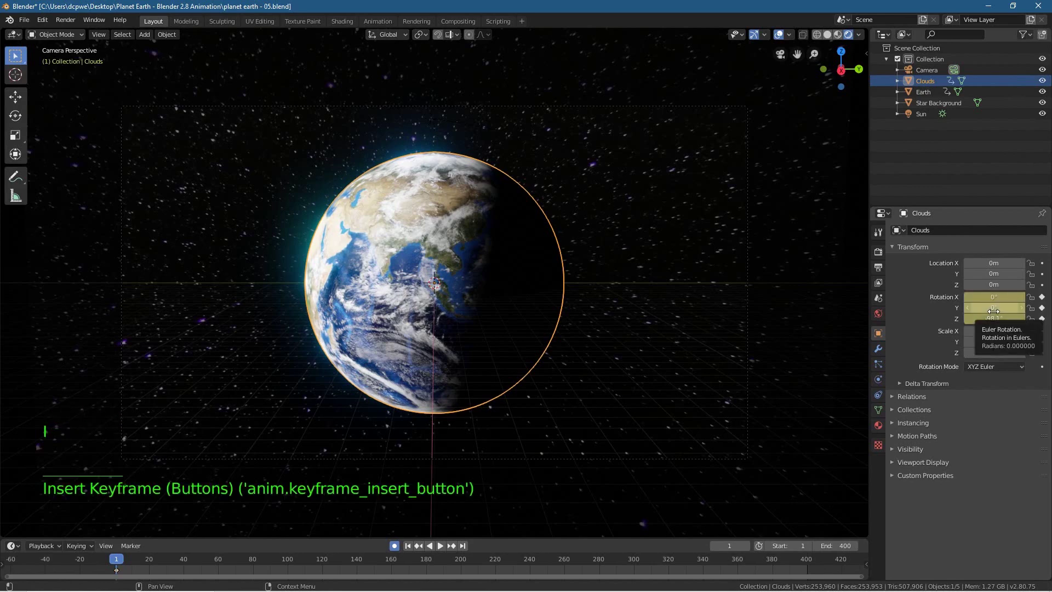
{"action": "left_click", "coordinate": [467, 546]}
{"action": "key", "text": "i"}
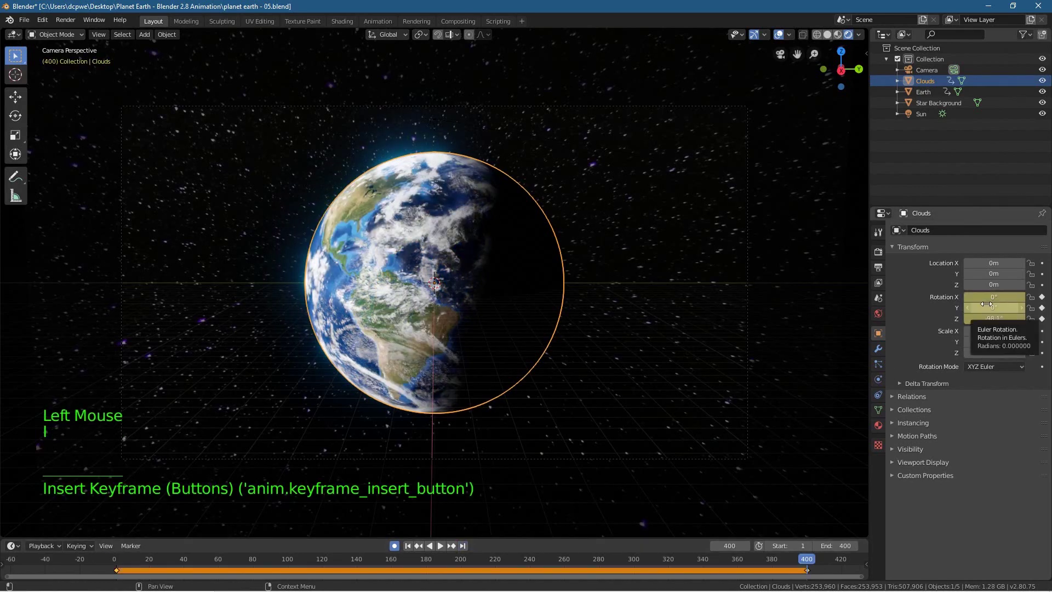
Check the Earth's rotation at frame 400 and set the Clouds' Z rotation there to 60°
{"action": "left_click", "coordinate": [927, 92]}
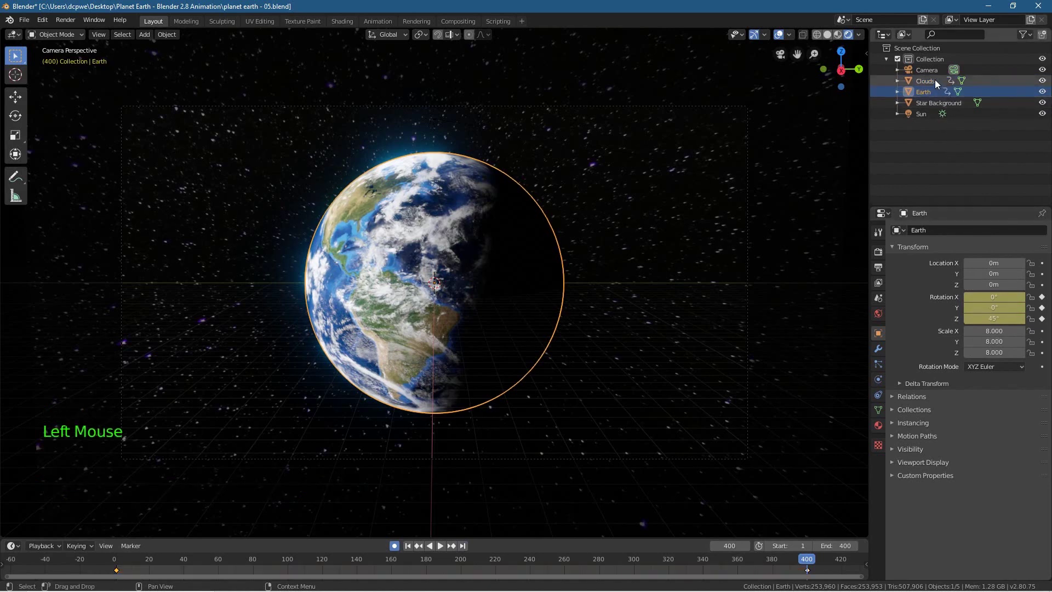
{"action": "left_click", "coordinate": [935, 81]}
{"action": "left_click", "coordinate": [1015, 320]}
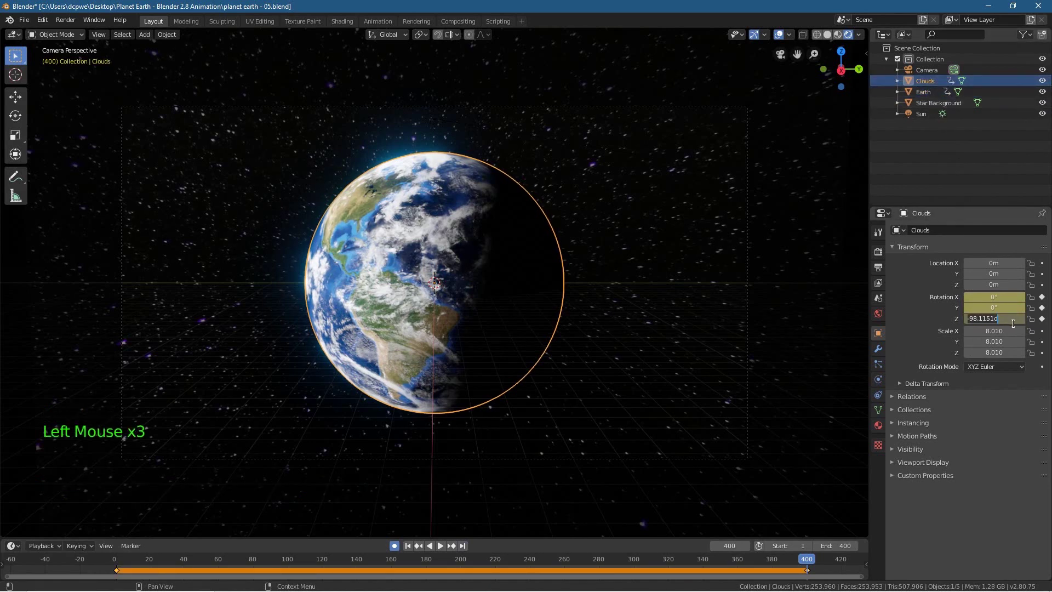
{"action": "key", "text": "Return"}
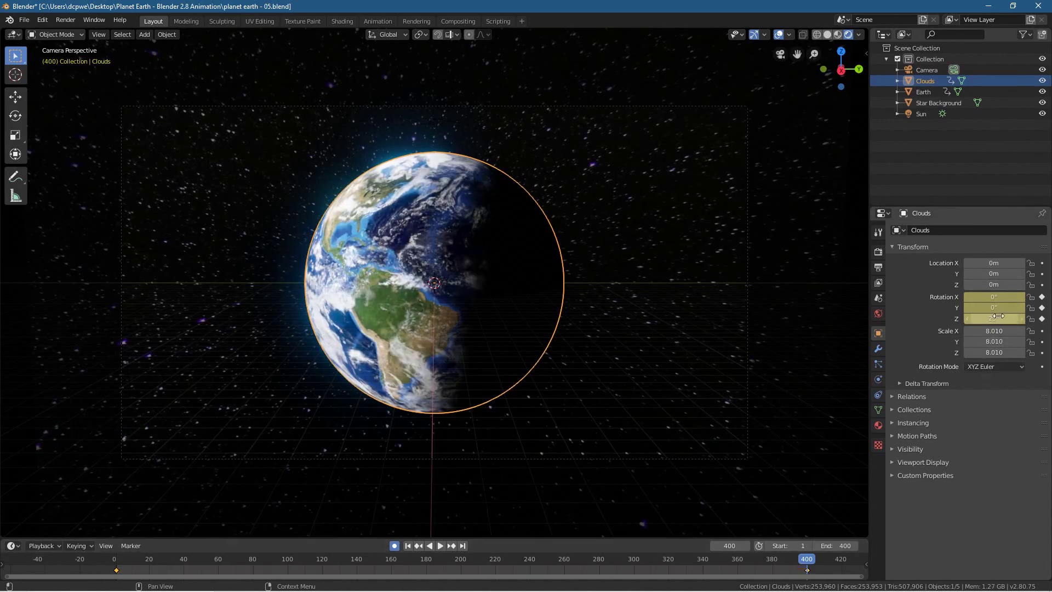
{"action": "left_click", "coordinate": [997, 316]}
{"action": "key", "text": "Return"}
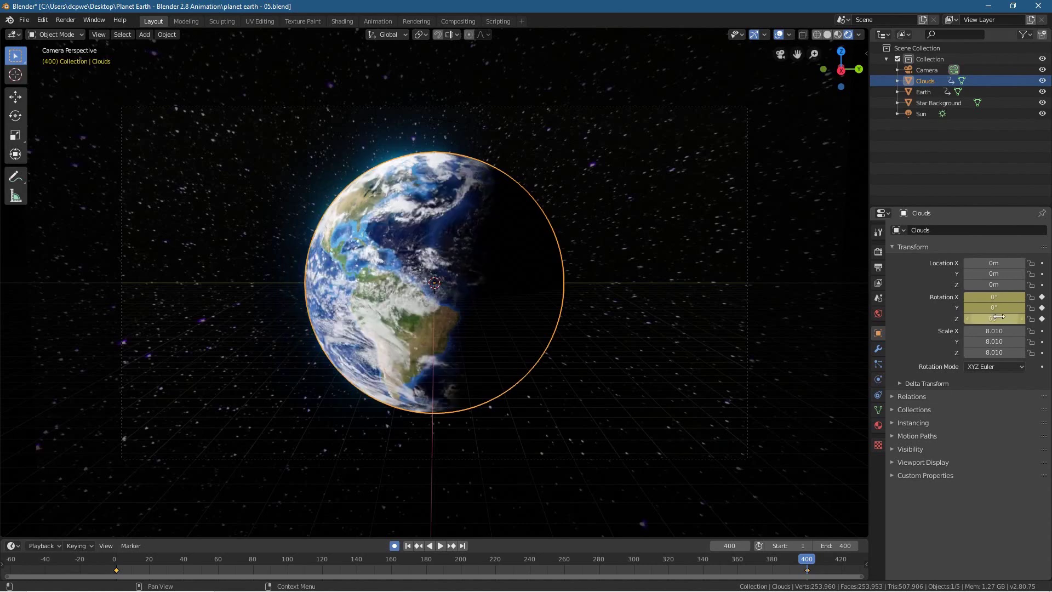
Play the animation from frame 1 to compare the Clouds' motion with the Earth's, and return to frame 1
{"action": "left_click", "coordinate": [407, 546]}
{"action": "left_click", "coordinate": [440, 544]}
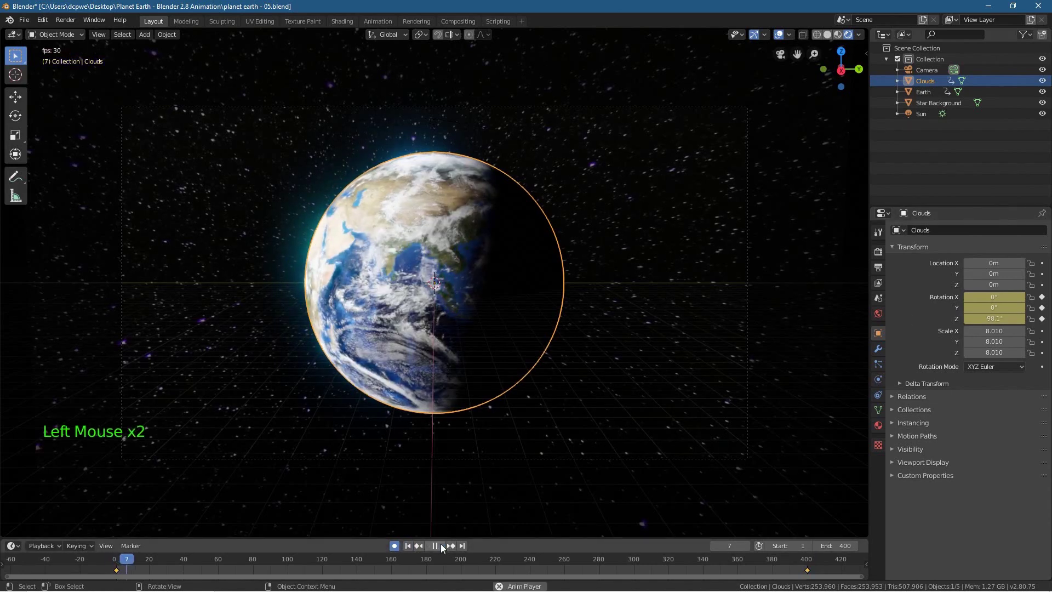
{"action": "left_click", "coordinate": [459, 412]}
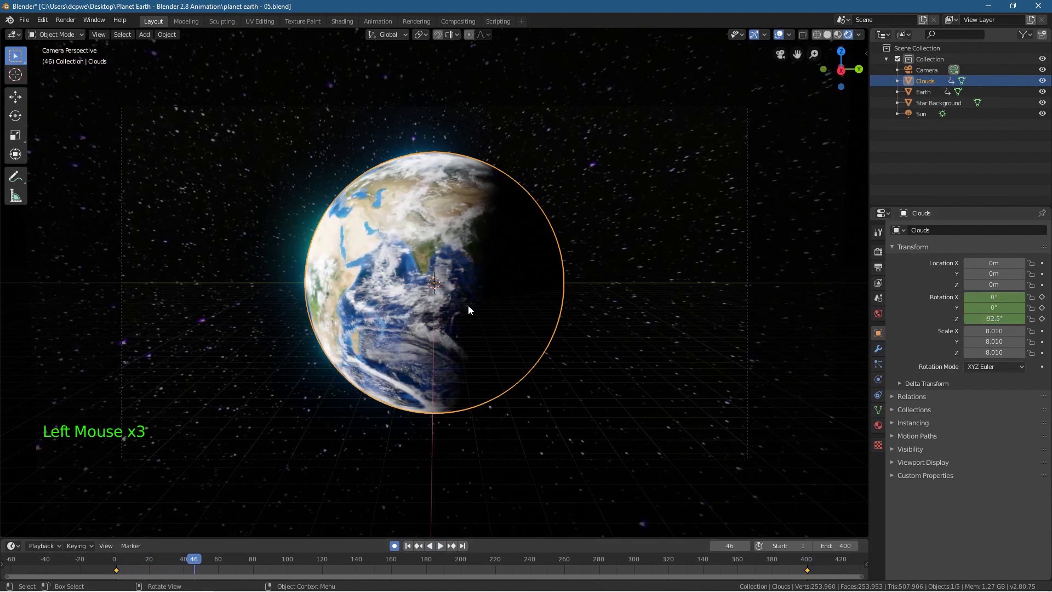
{"action": "left_click", "coordinate": [409, 545]}
With auto keying turned off, set the Clouds' rotation keyframes to Linear interpolation in the Graph Editor
{"action": "left_click", "coordinate": [394, 546]}
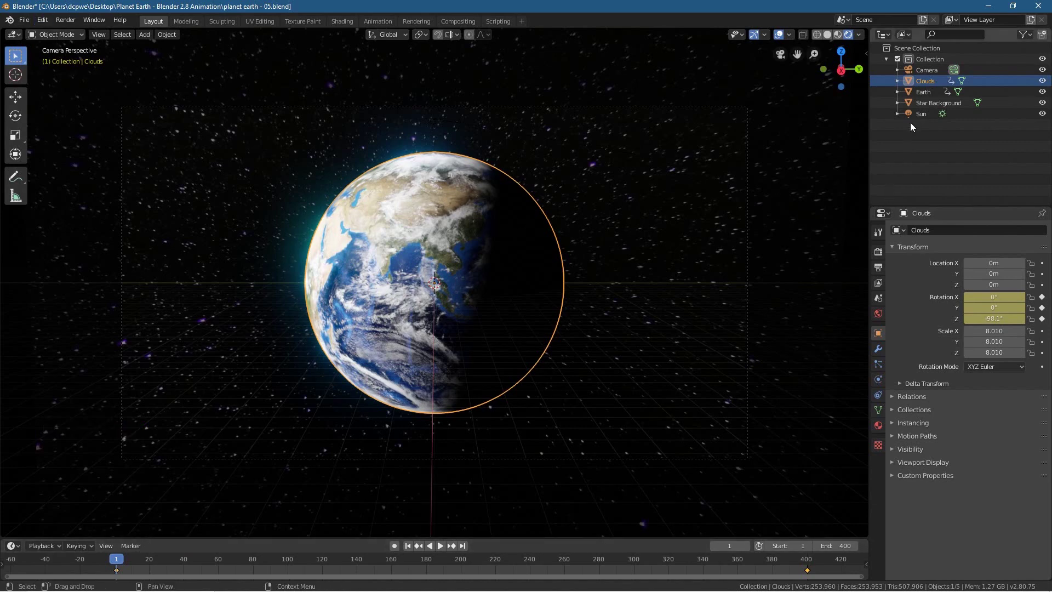
{"action": "left_click", "coordinate": [921, 82]}
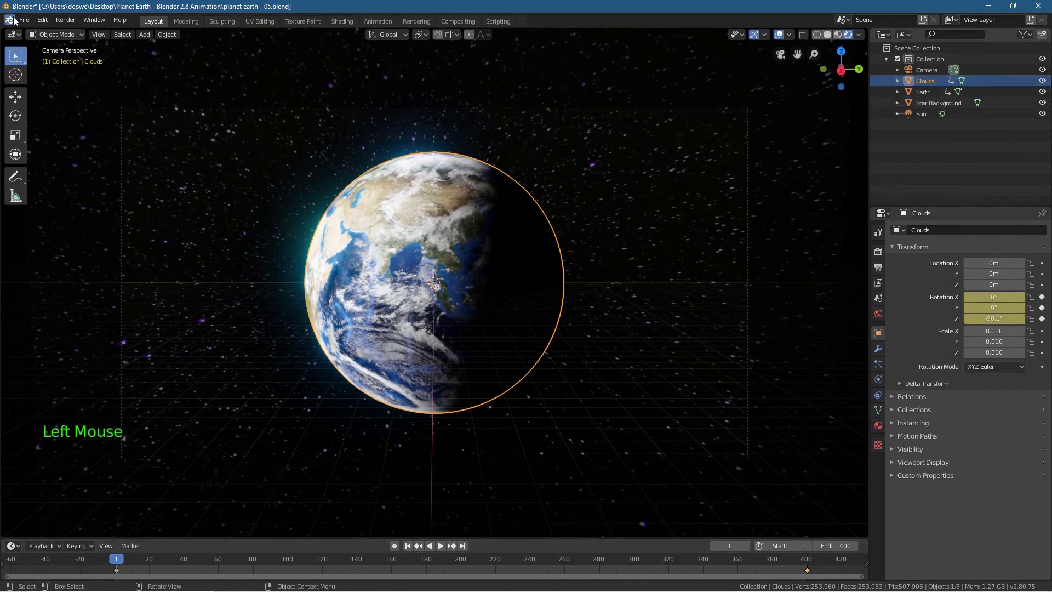
{"action": "left_click", "coordinate": [13, 35]}
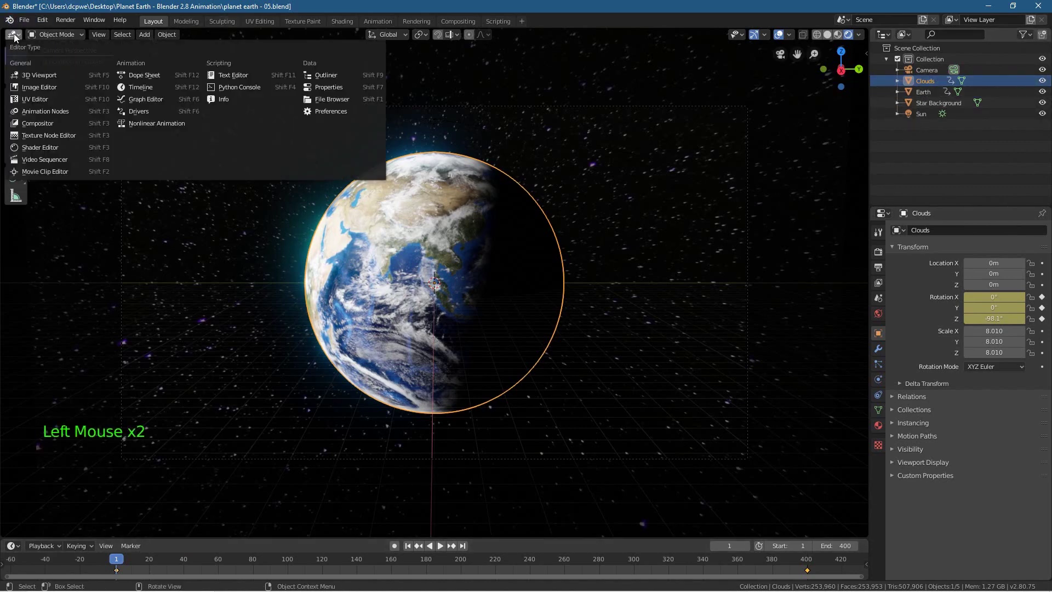
{"action": "left_click", "coordinate": [144, 99]}
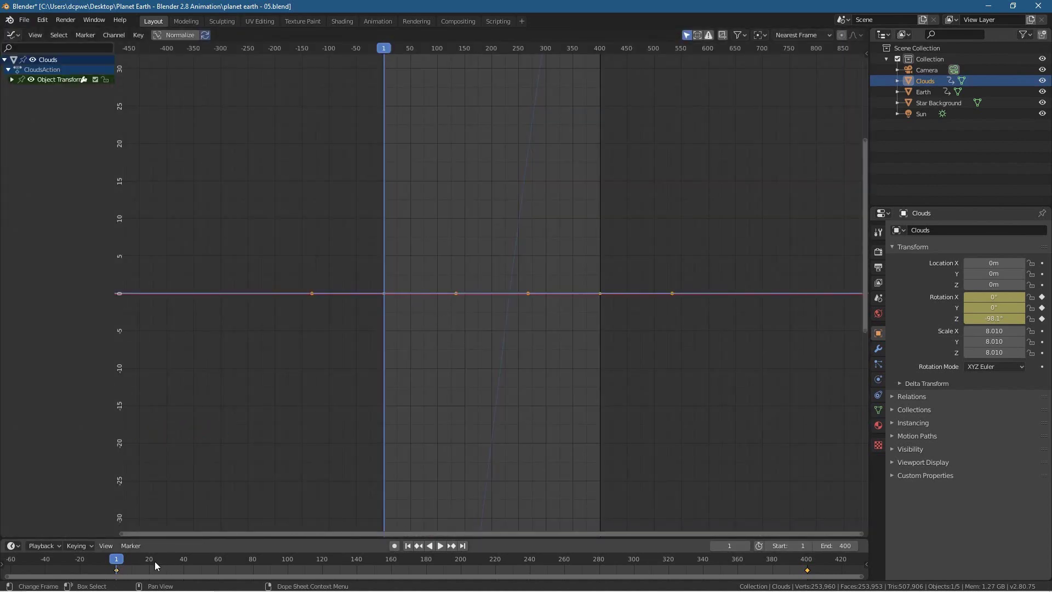
{"action": "left_click", "coordinate": [321, 413]}
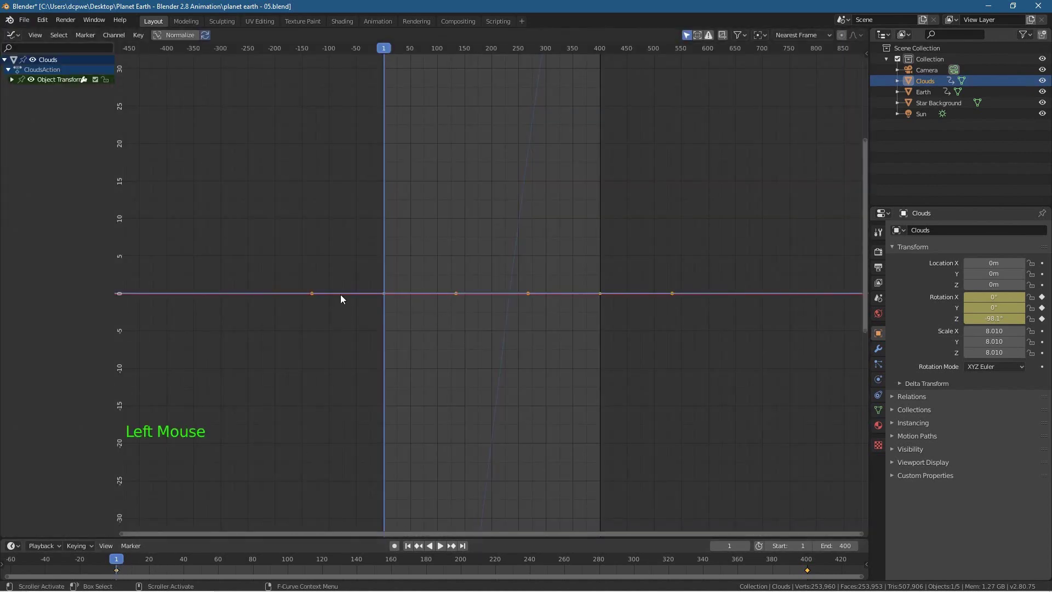
{"action": "key", "text": "t"}
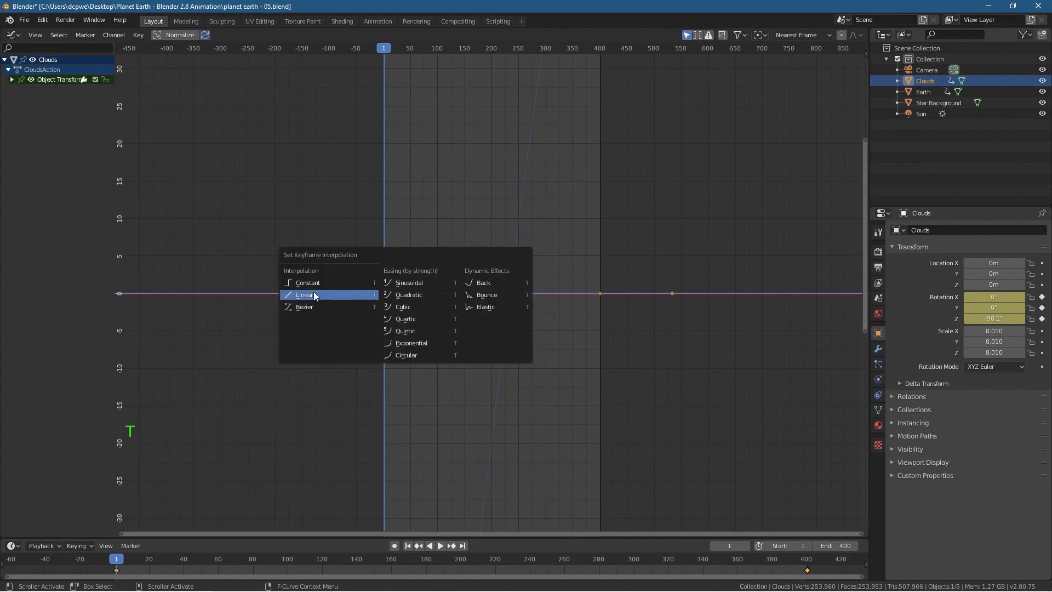
{"action": "left_click", "coordinate": [313, 297]}
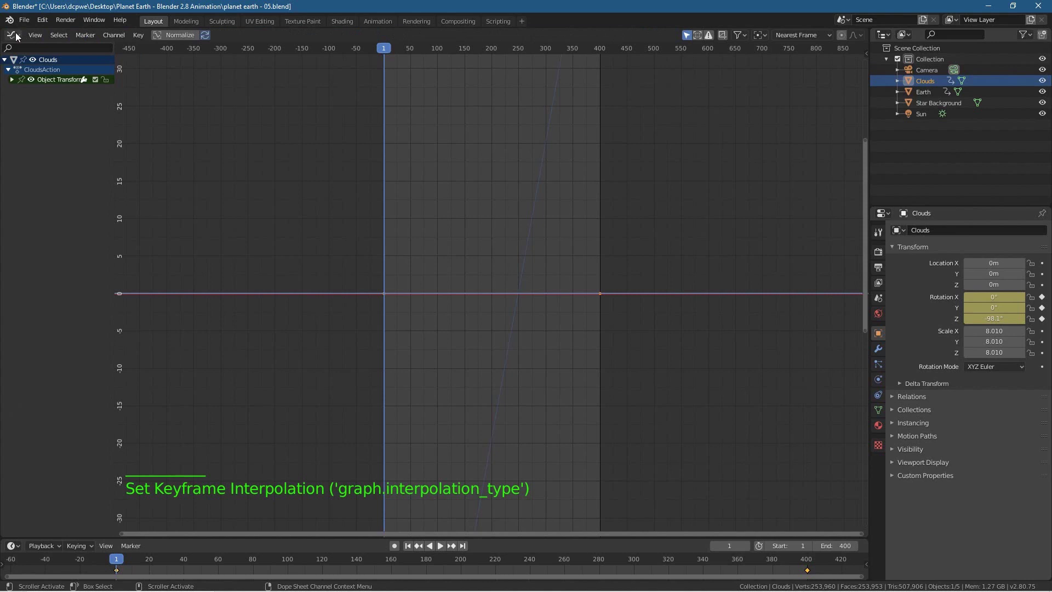
Switch the Clouds' keyframes to Bezier interpolation to compare the curves, and set them back to Linear
{"action": "scroll", "coordinate": [524, 219], "scroll_direction": "down", "scroll_amount": 13}
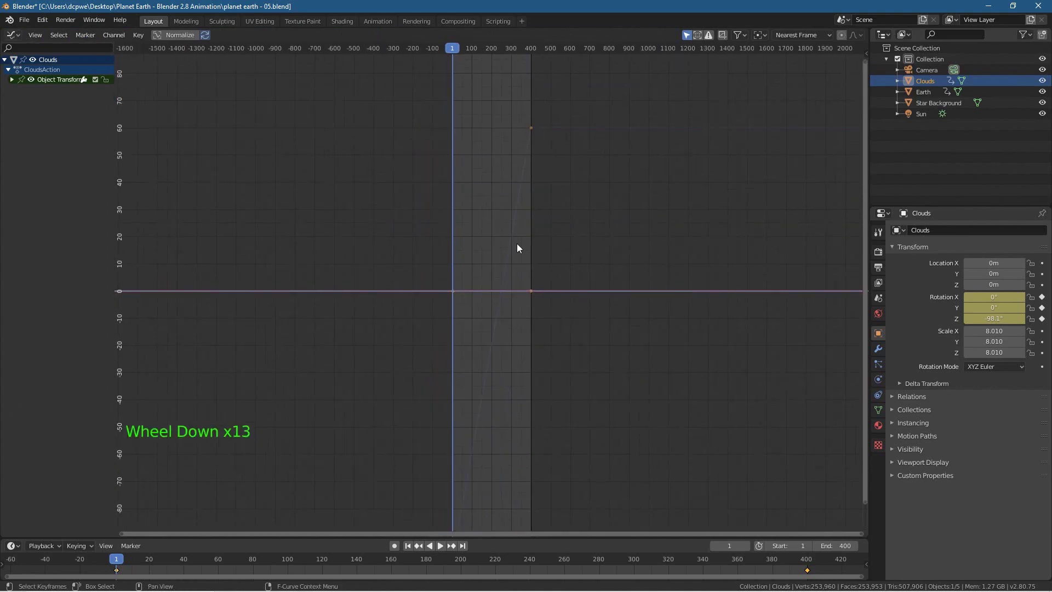
{"action": "scroll", "coordinate": [517, 247], "scroll_direction": "down", "scroll_amount": 6}
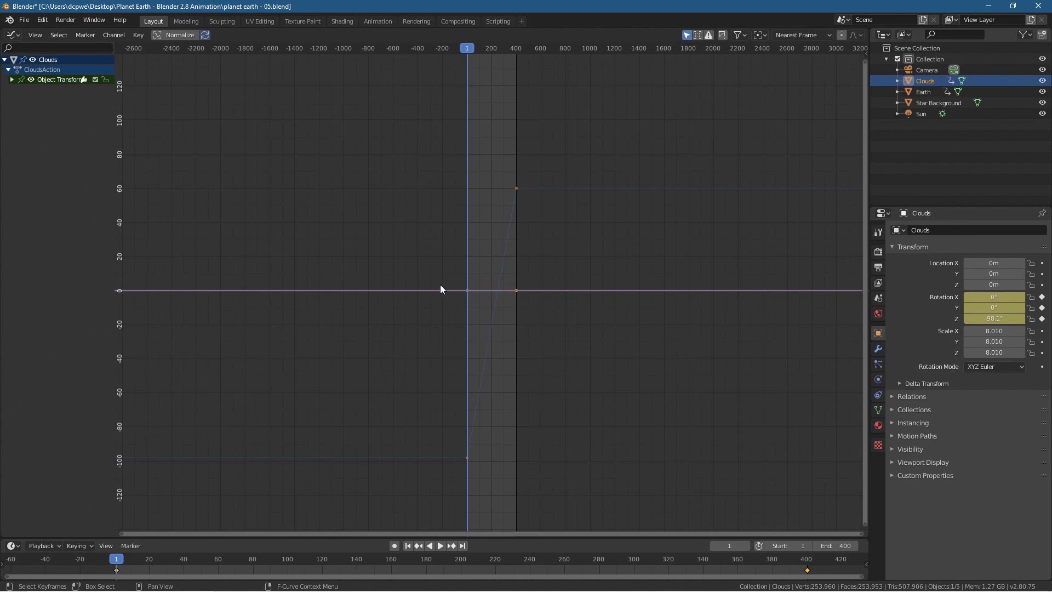
{"action": "key", "text": "t"}
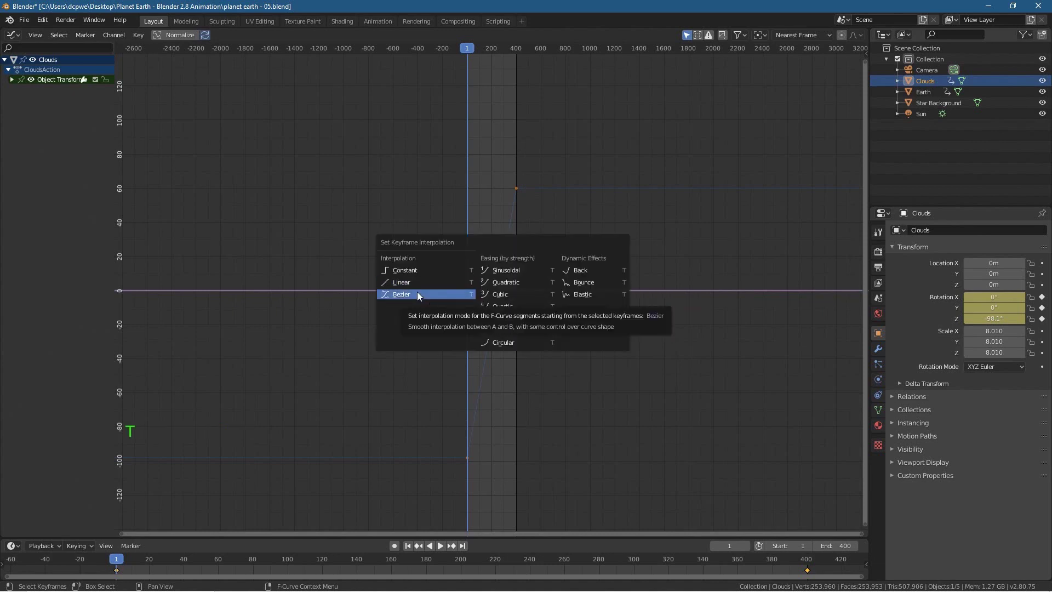
{"action": "left_click", "coordinate": [417, 295]}
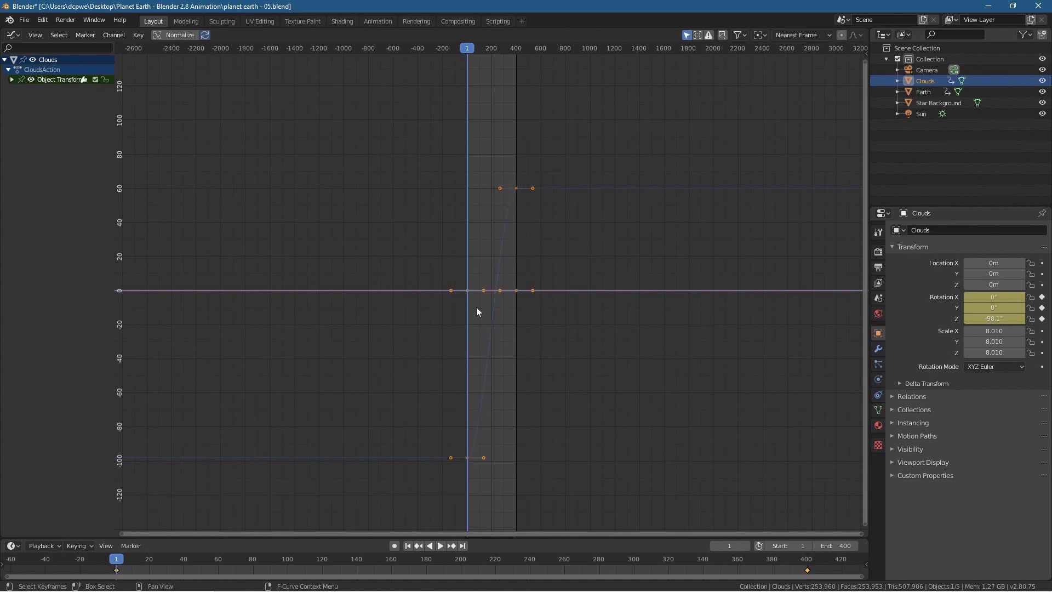
{"action": "key", "text": "t"}
{"action": "left_click", "coordinate": [442, 292]}
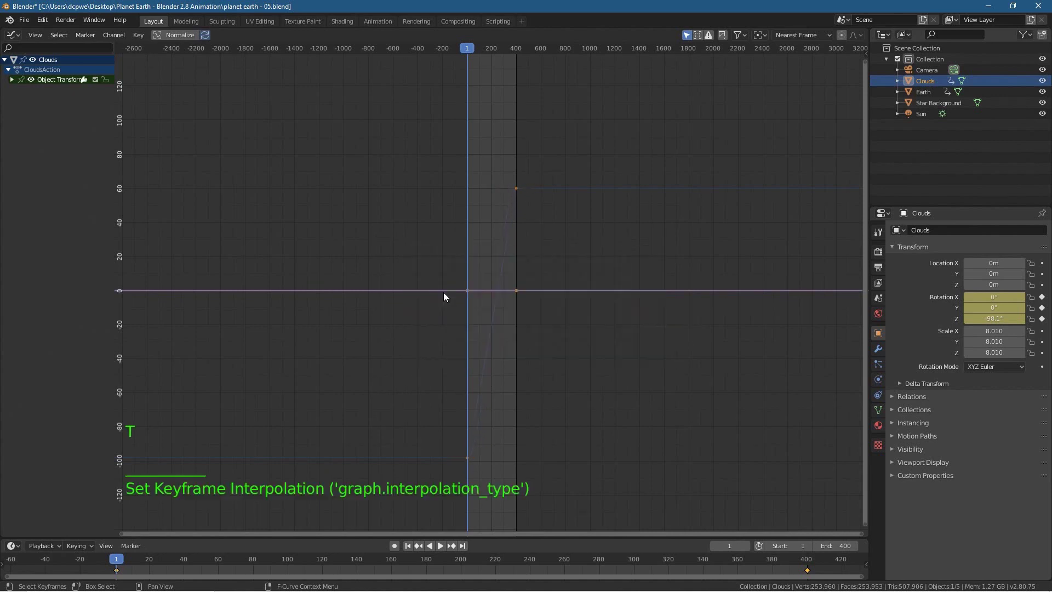
Switch back to the 3D Viewport, play the linear rotation of the Clouds and pause it
{"action": "left_click", "coordinate": [12, 35]}
{"action": "left_click", "coordinate": [34, 81]}
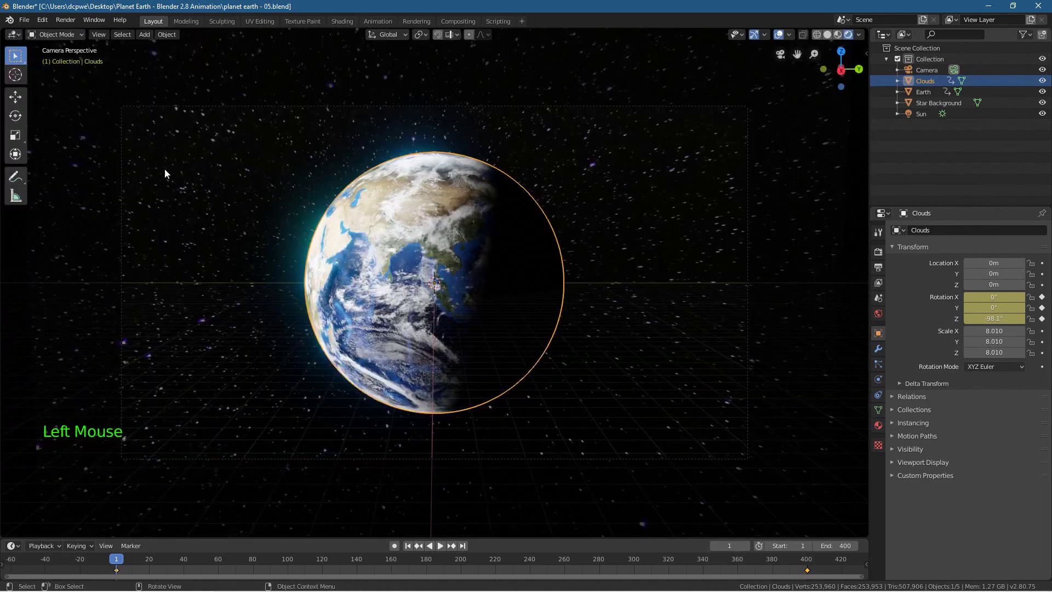
{"action": "left_click", "coordinate": [440, 545]}
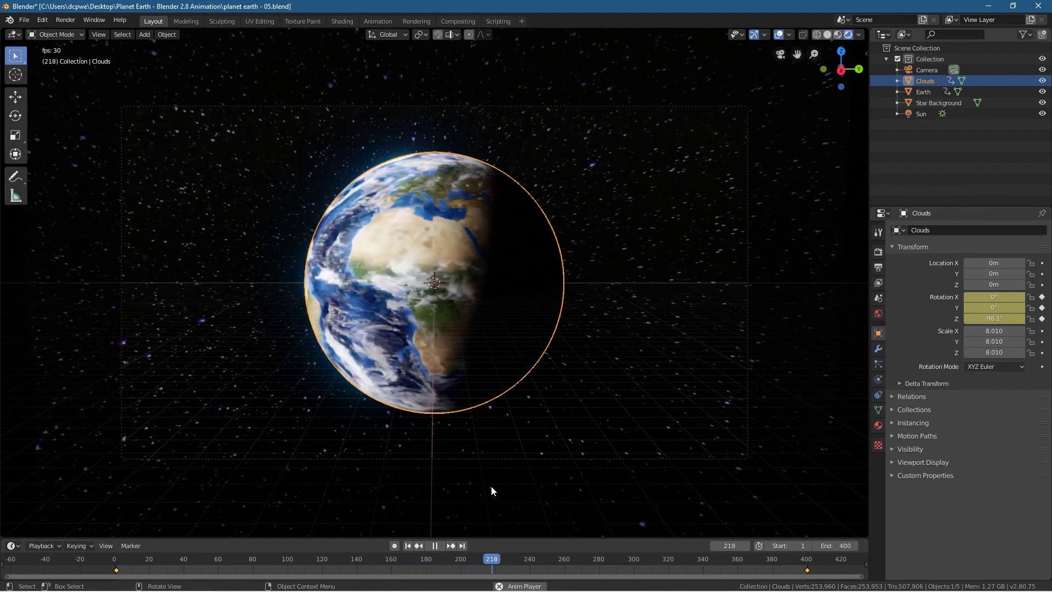
{"action": "left_click", "coordinate": [434, 545]}
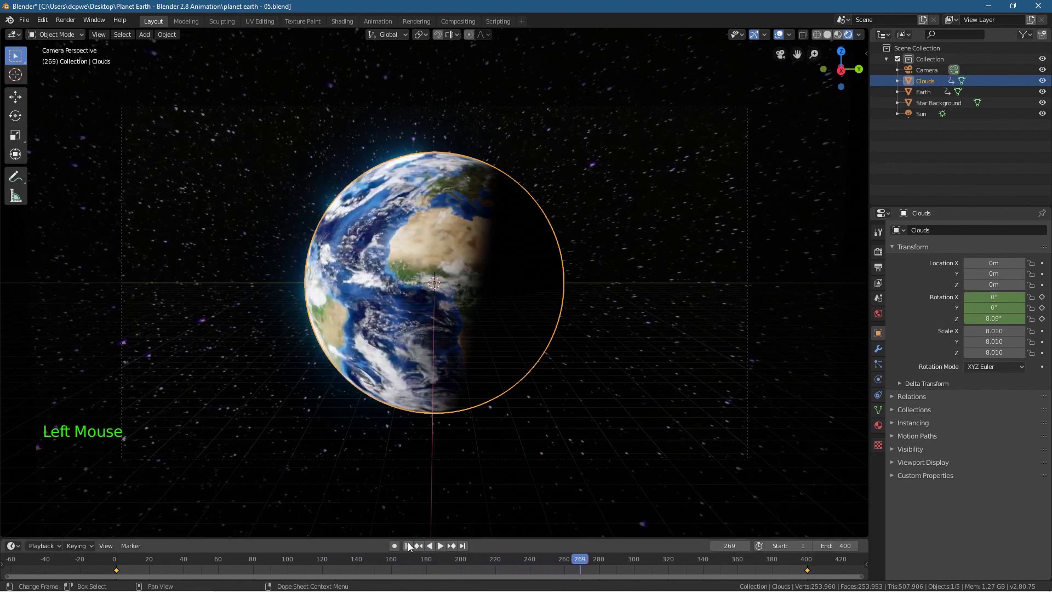
Set the Clouds' Z rotation at frame 400 to 180° and turn auto keying back on
{"action": "left_click", "coordinate": [463, 546]}
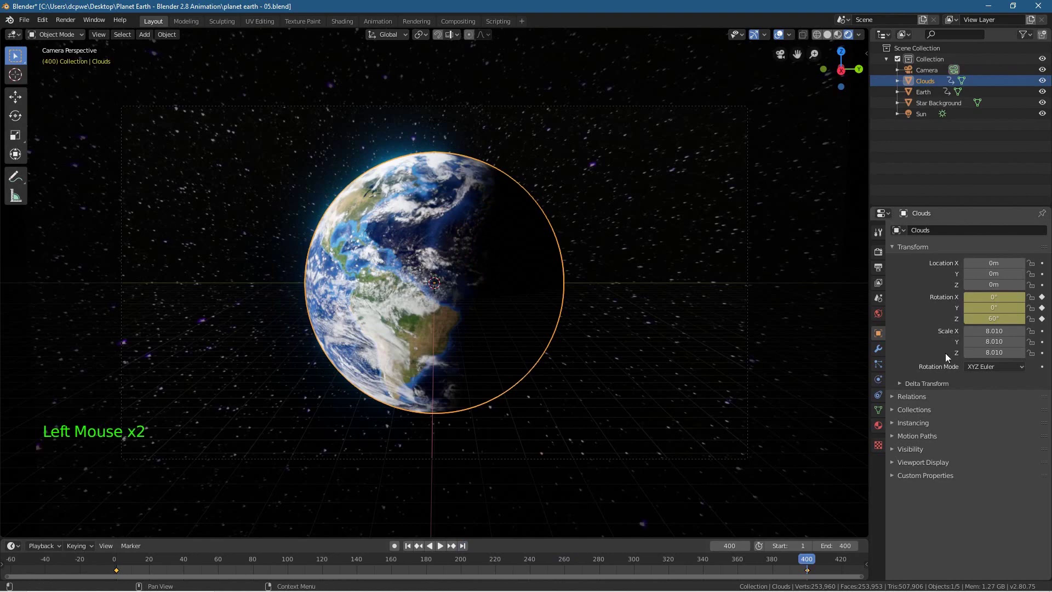
{"action": "left_click", "coordinate": [997, 318]}
{"action": "type", "text": "18"}
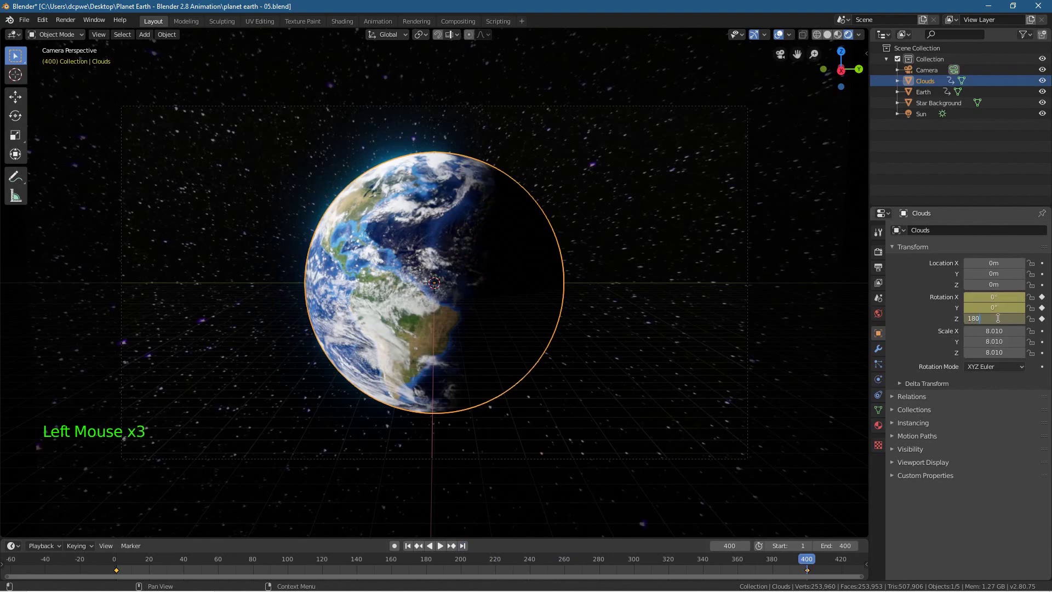
{"action": "type", "text": "0"}
{"action": "key", "text": "Return"}
{"action": "left_click", "coordinate": [393, 546]}
{"action": "double_click", "coordinate": [994, 318]}
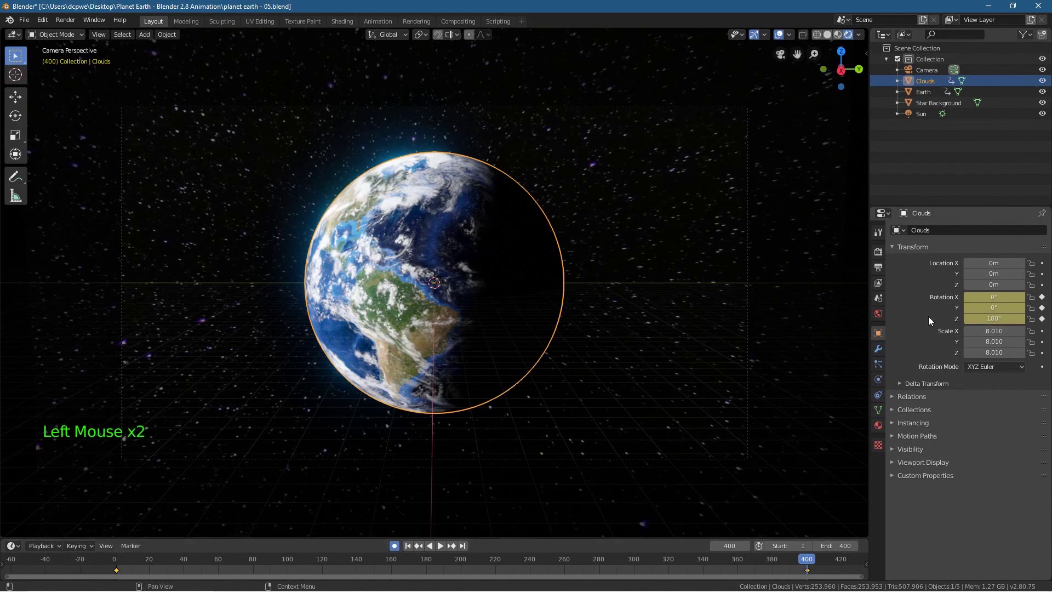
{"action": "left_click", "coordinate": [985, 319]}
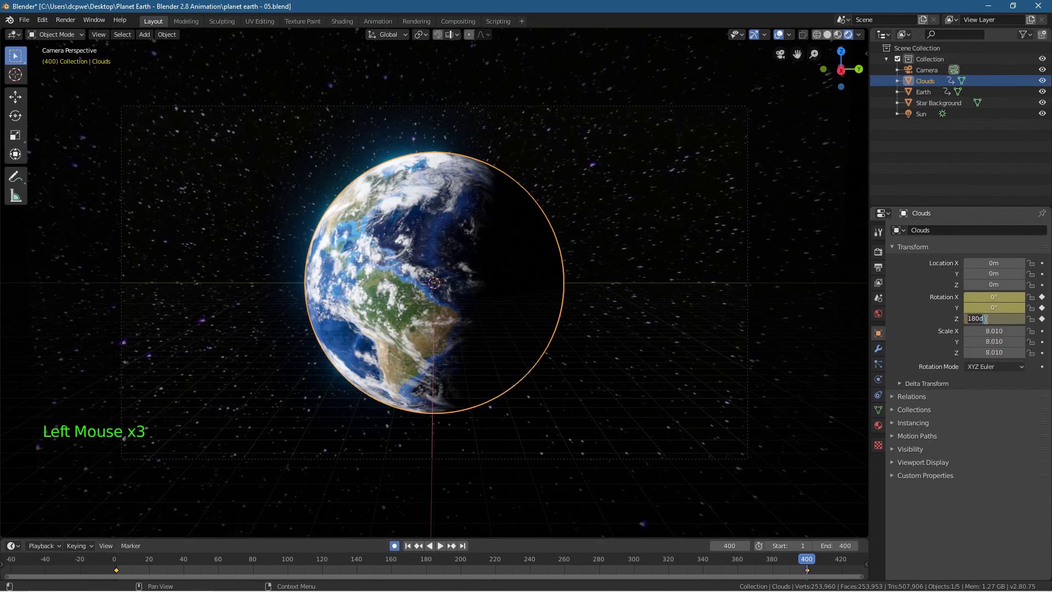
{"action": "key", "text": "Return"}
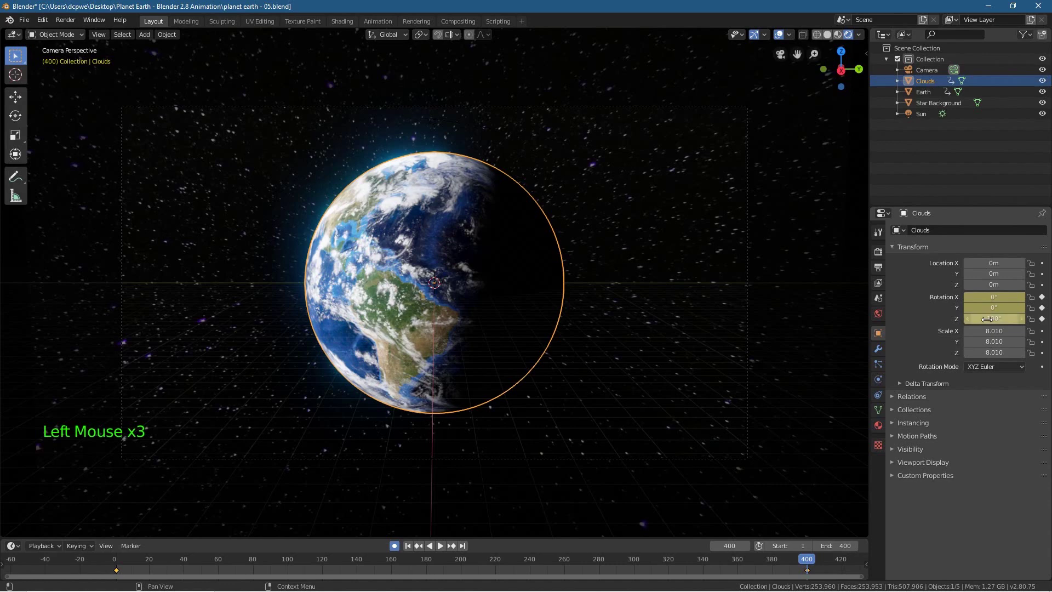
Play the animation from frame 1 to judge the Clouds' speed, and pause it
{"action": "left_click", "coordinate": [407, 546]}
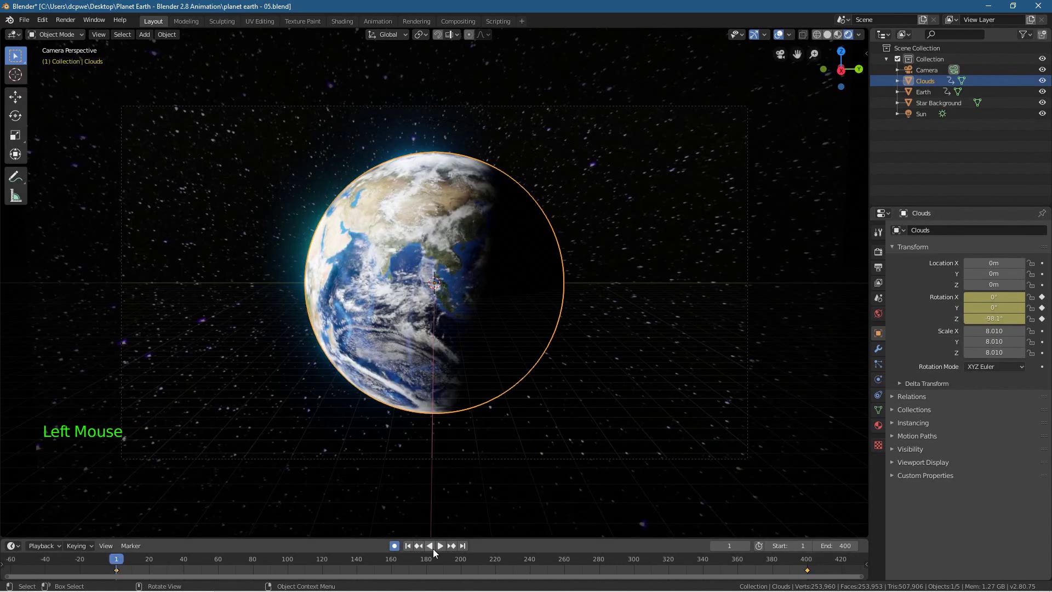
{"action": "left_click", "coordinate": [440, 545]}
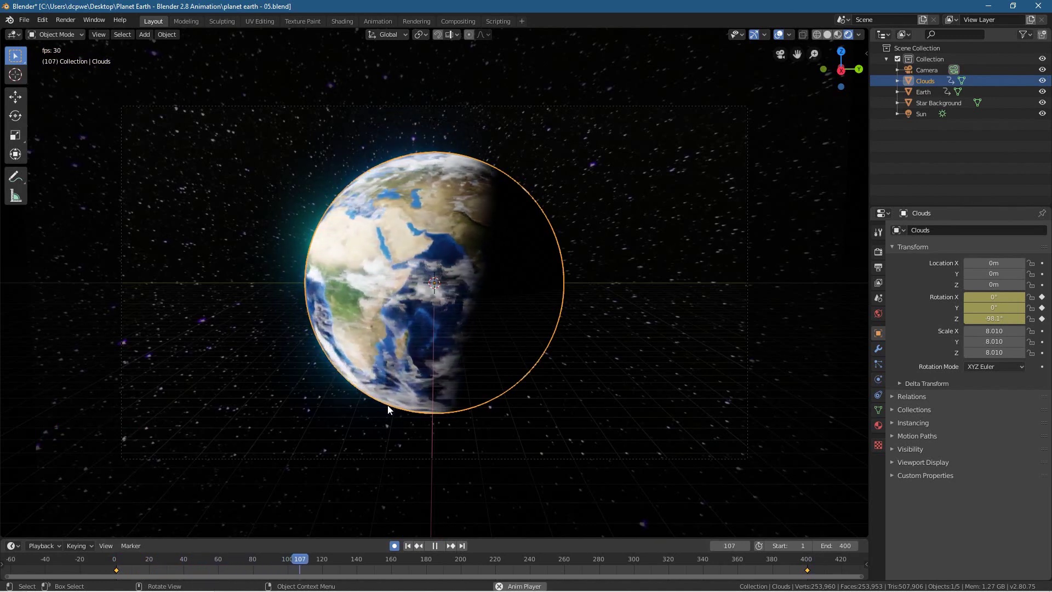
{"action": "left_click", "coordinate": [435, 545]}
Set the Clouds' Z rotation at the end frame 400 to 90°
{"action": "left_click", "coordinate": [462, 546]}
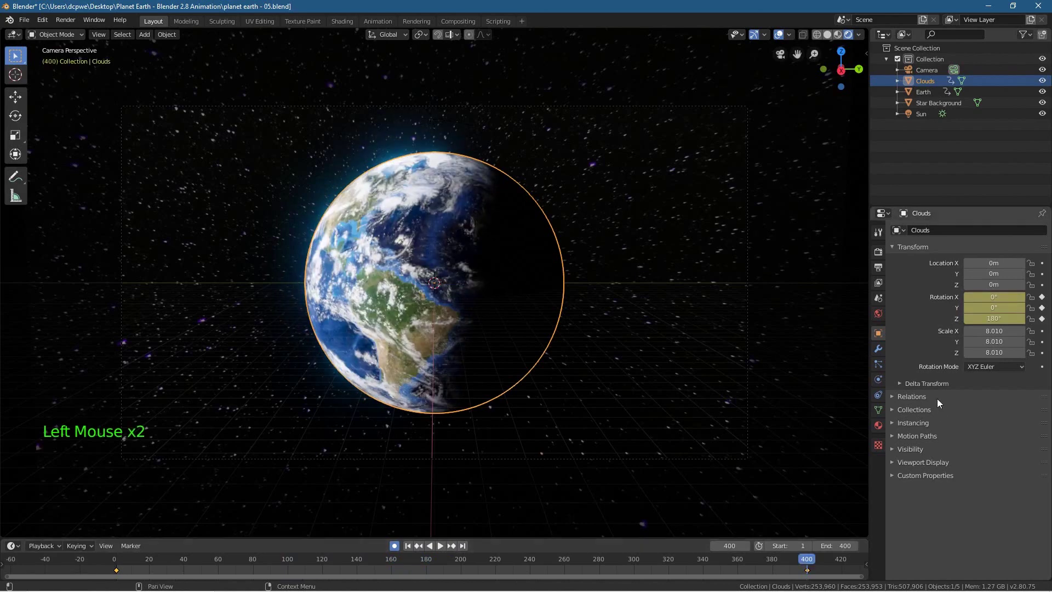
{"action": "left_click", "coordinate": [993, 318]}
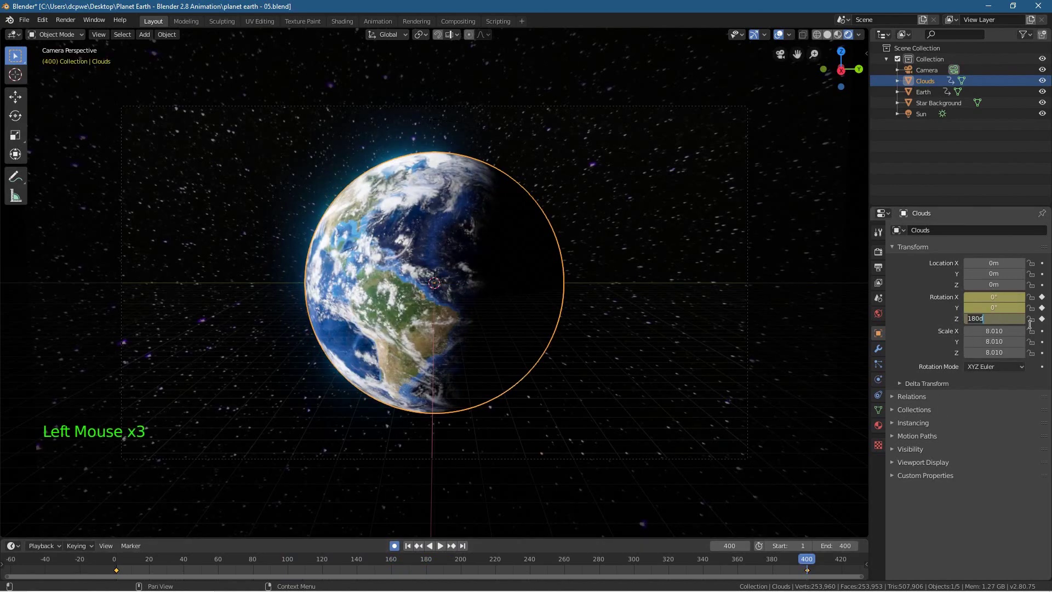
{"action": "type", "text": "90"}
{"action": "key", "text": "Return"}
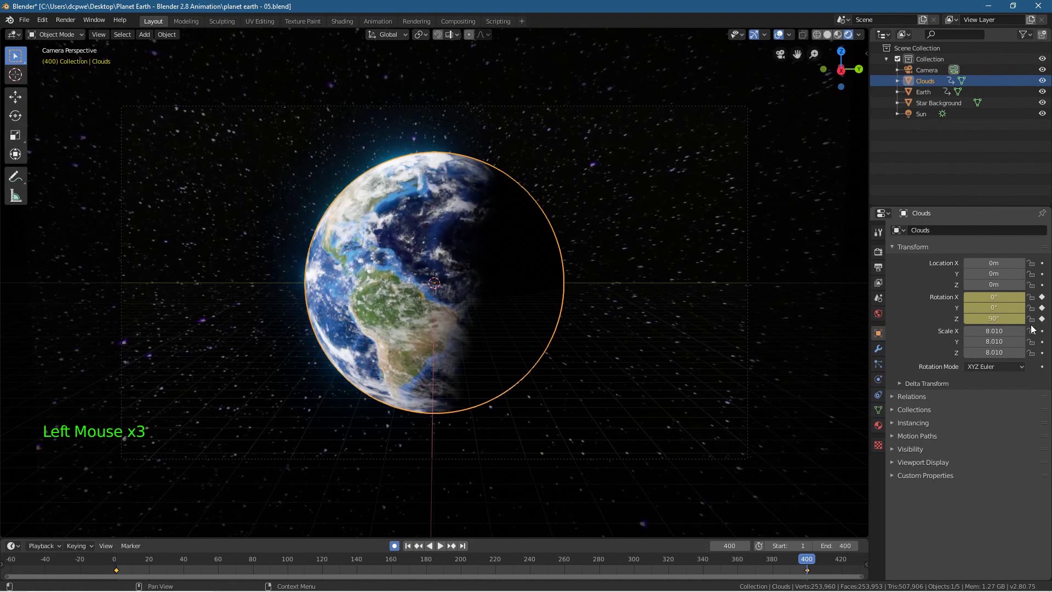
Play the animation from frame 1 with the viewport overlays hidden to review the Earth and Clouds rotation
{"action": "left_click", "coordinate": [408, 546]}
{"action": "left_click", "coordinate": [440, 546]}
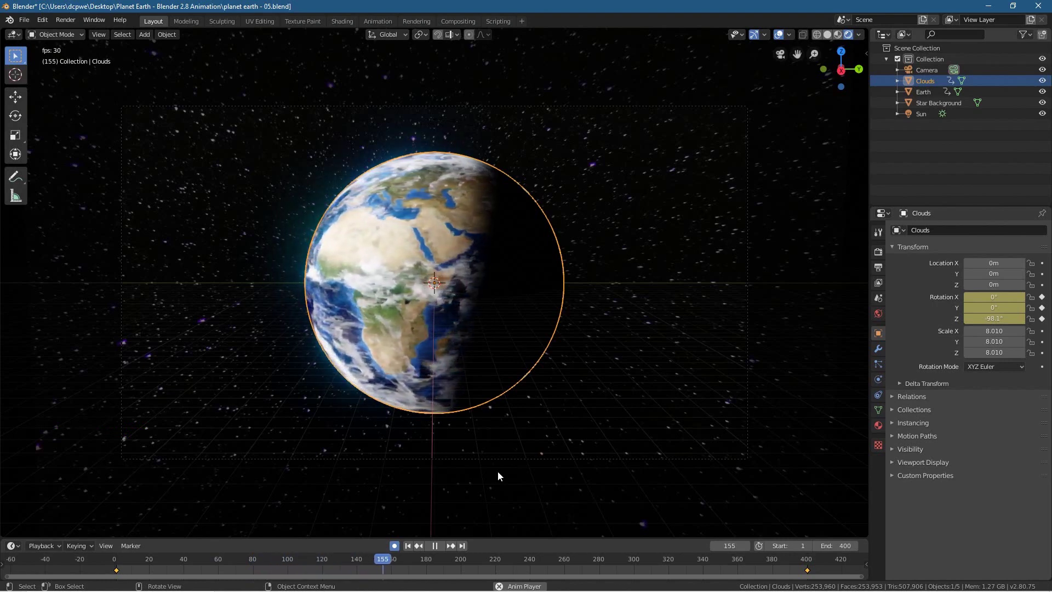
{"action": "left_click", "coordinate": [780, 35]}
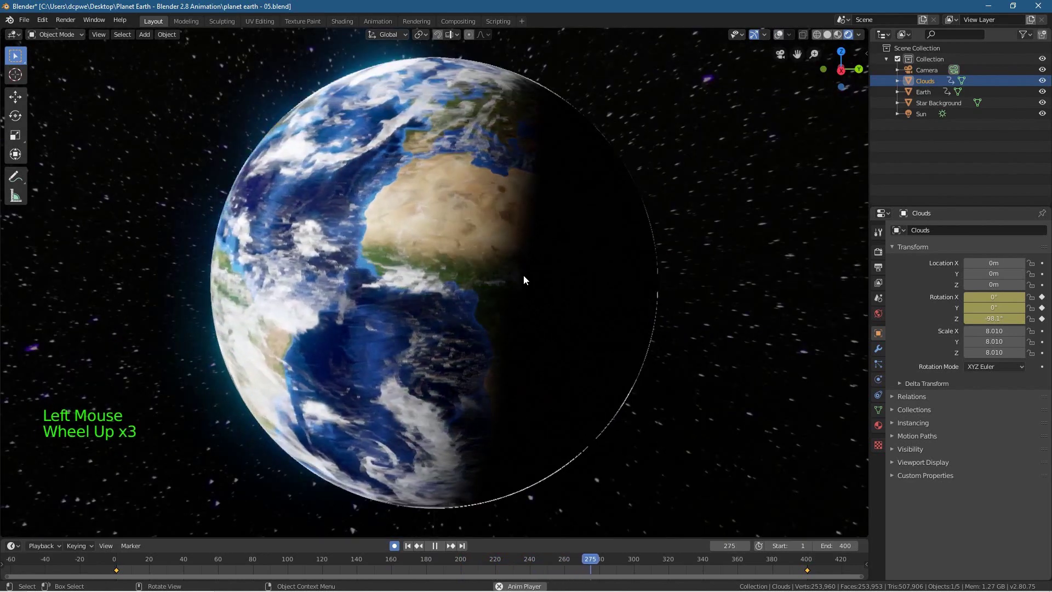
{"action": "scroll", "coordinate": [523, 280], "scroll_direction": "down", "scroll_amount": 4}
{"action": "scroll", "coordinate": [489, 296], "scroll_direction": "up", "scroll_amount": 1}
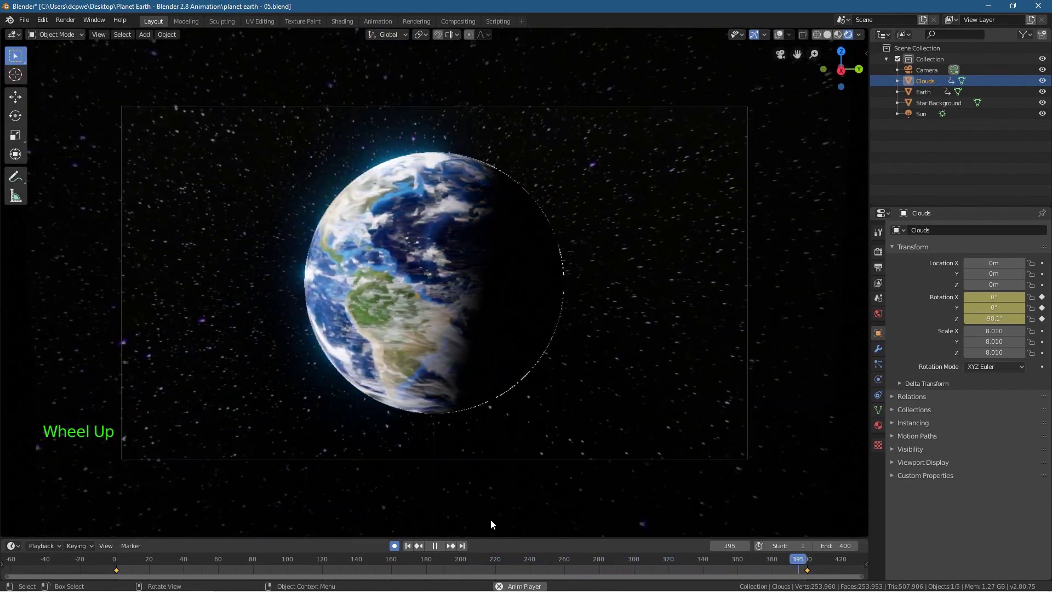
{"action": "left_click", "coordinate": [558, 560]}
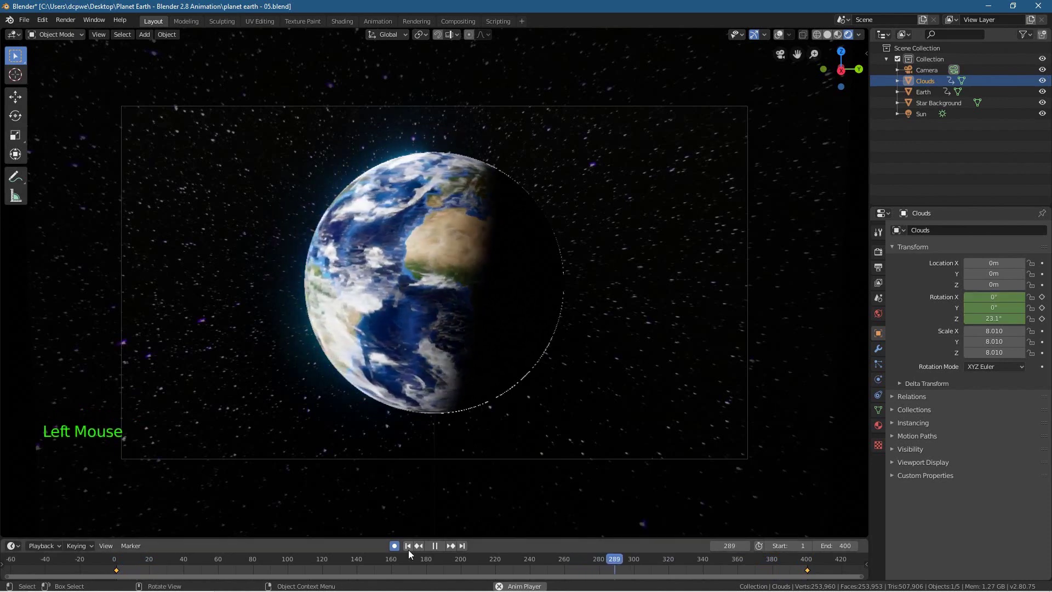
Pause the playback and render a test still of frame 300, closing the render afterward
{"action": "left_click", "coordinate": [434, 546]}
{"action": "left_click_drag", "start_coordinate": [649, 566], "coordinate": [634, 565]}
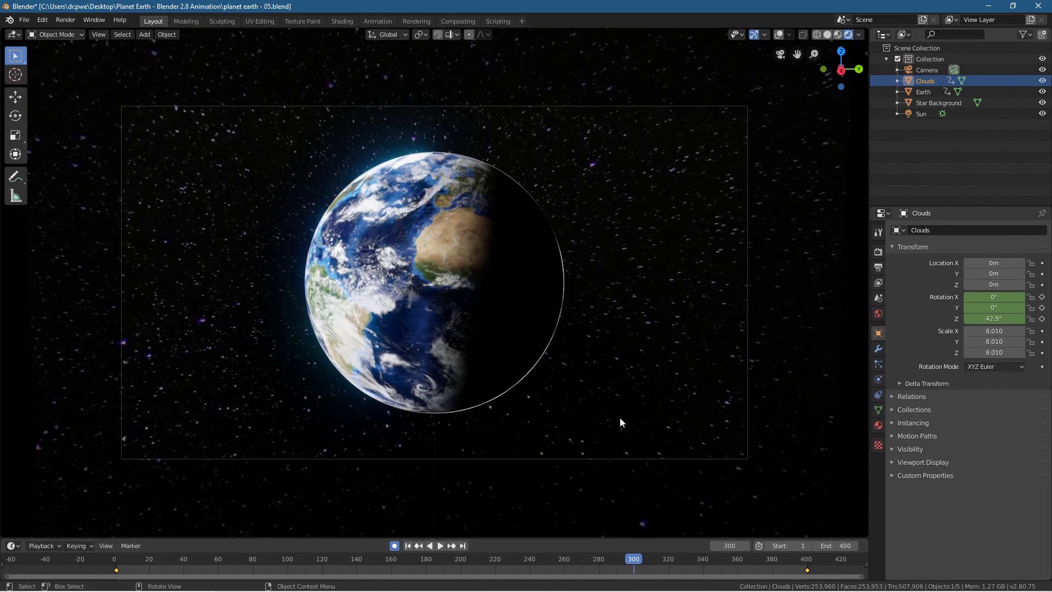
{"action": "key", "text": "F12"}
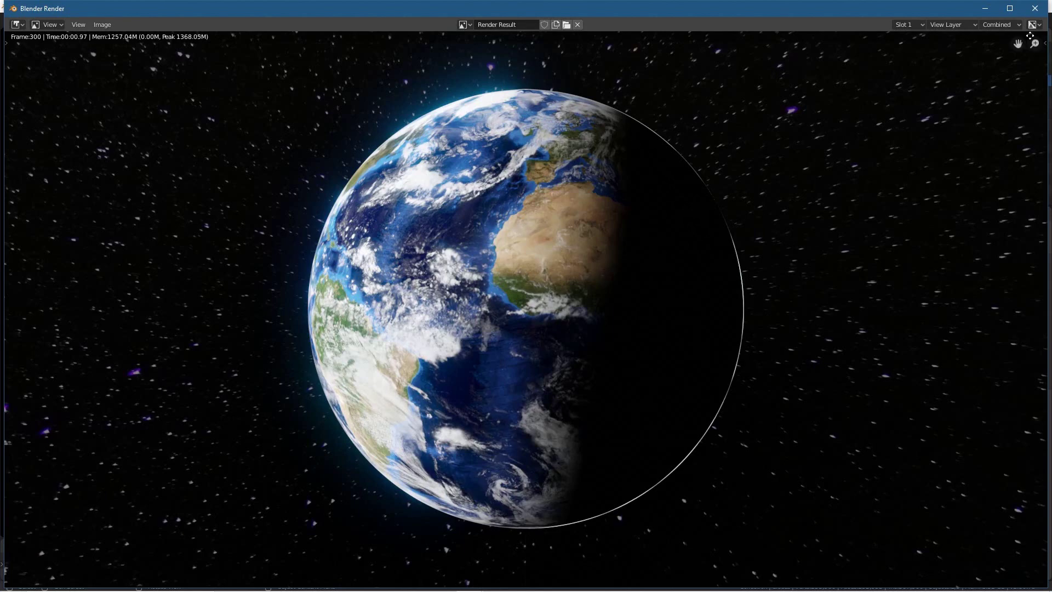
{"action": "left_click", "coordinate": [1034, 9]}
Render a test still of frame 123 to check the Earth and Clouds, and close it
{"action": "left_click_drag", "start_coordinate": [643, 561], "coordinate": [327, 558]}
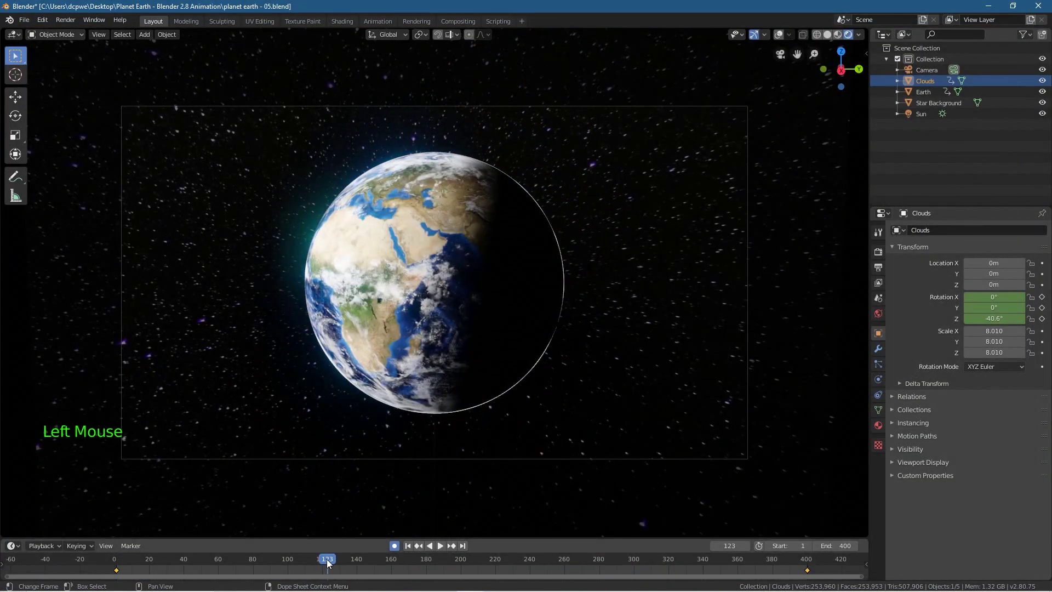
{"action": "key", "text": "F12"}
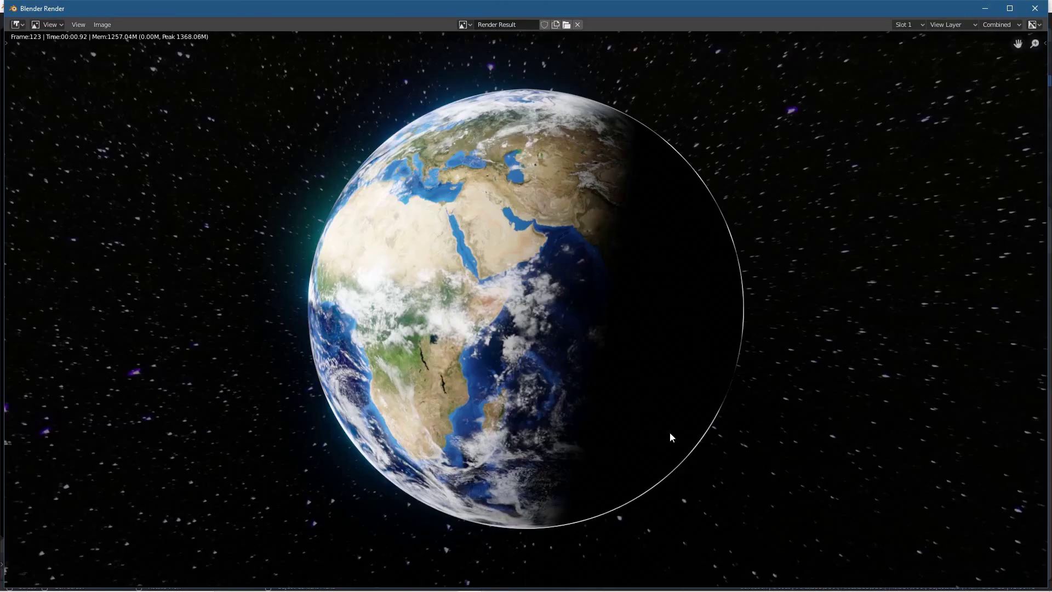
{"action": "left_click", "coordinate": [1034, 8]}
Scrub the timeline up to frame 330 and back to frame 1 to inspect the framing of Earth
{"action": "scroll", "coordinate": [547, 260], "scroll_direction": "up", "scroll_amount": 2}
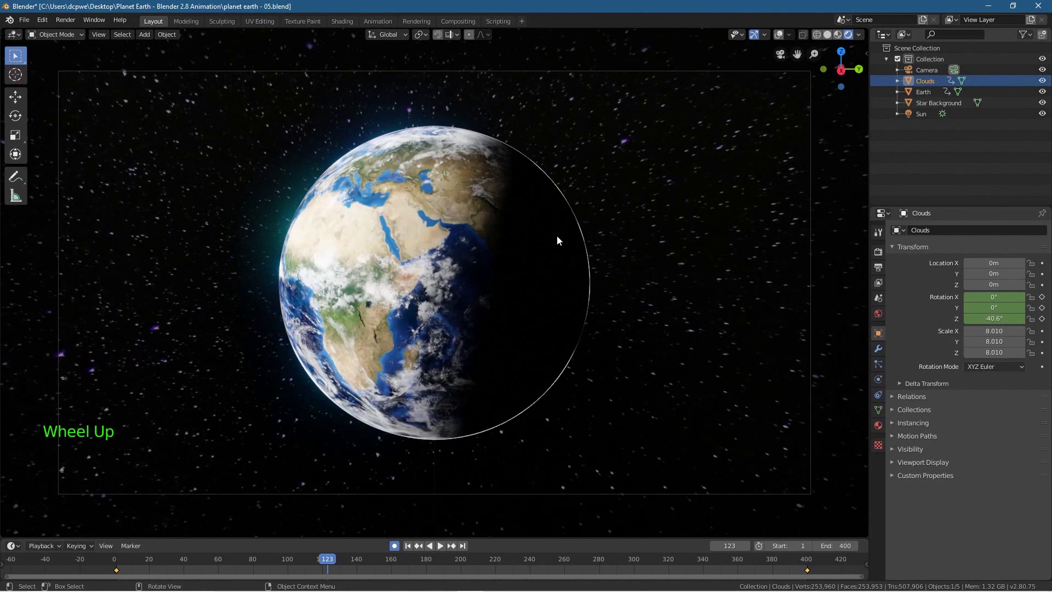
{"action": "scroll", "coordinate": [538, 385], "scroll_direction": "down", "scroll_amount": 2}
{"action": "scroll", "coordinate": [537, 393], "scroll_direction": "up", "scroll_amount": 2}
{"action": "left_click_drag", "start_coordinate": [328, 557], "coordinate": [684, 550]}
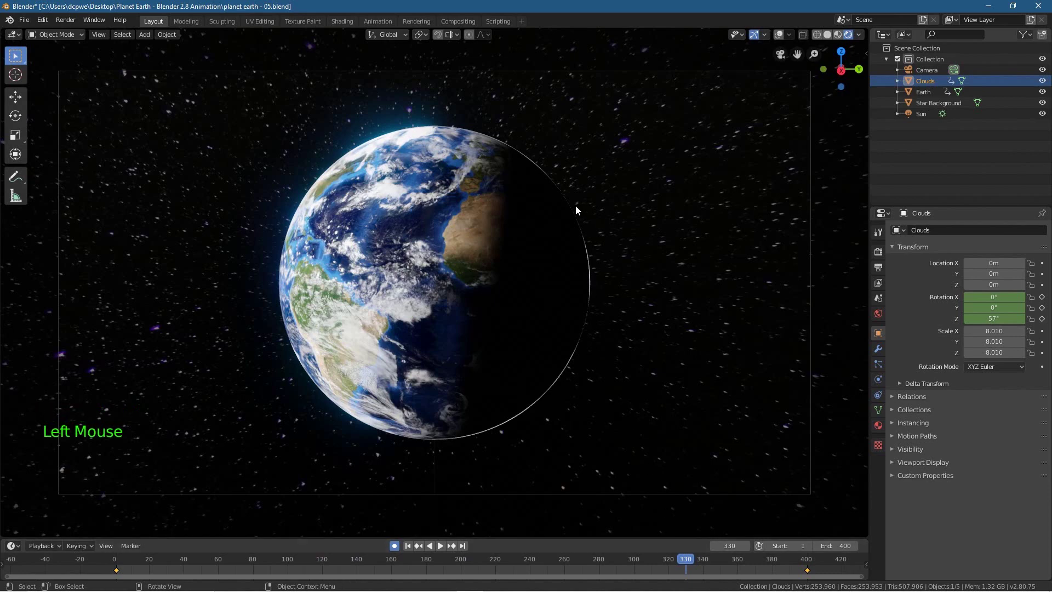
{"action": "left_click_drag", "start_coordinate": [594, 557], "coordinate": [116, 519]}
Keyframe the Camera's location and rotation at frame 1, keeping auto keying on
{"action": "left_click", "coordinate": [395, 545]}
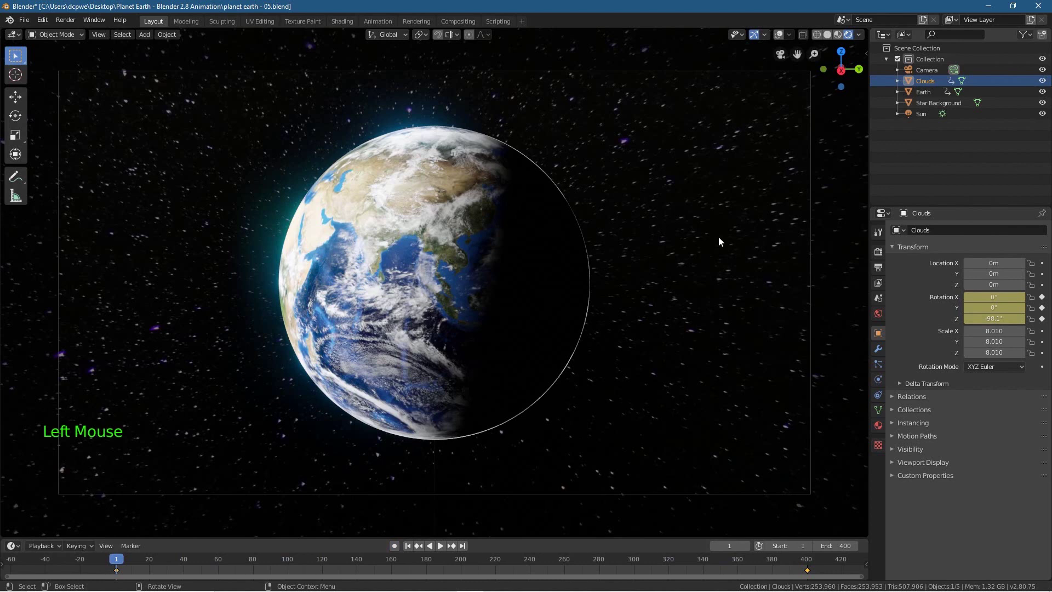
{"action": "left_click", "coordinate": [877, 252]}
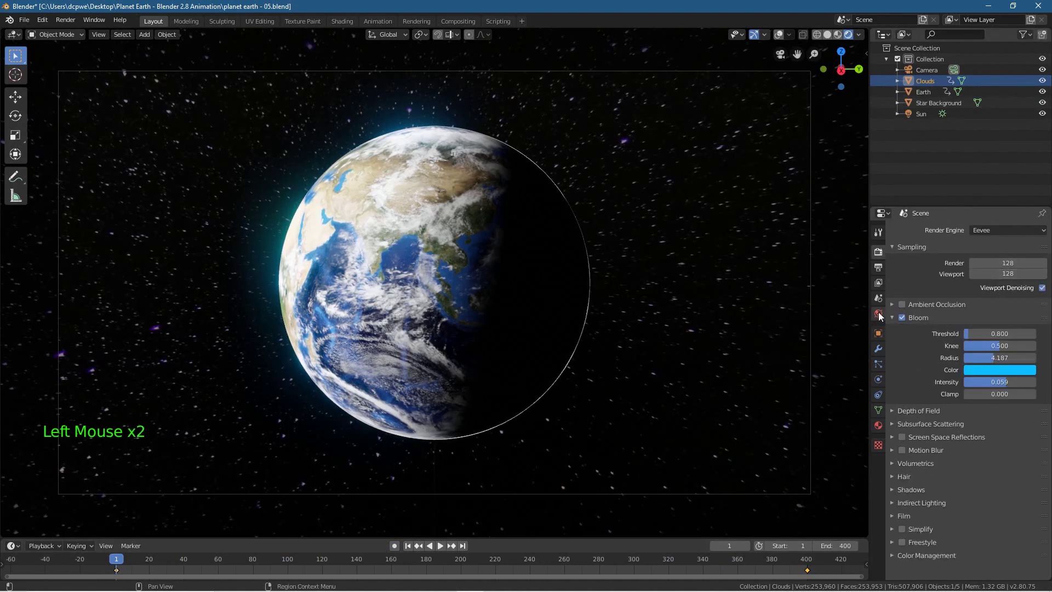
{"action": "left_click", "coordinate": [932, 70]}
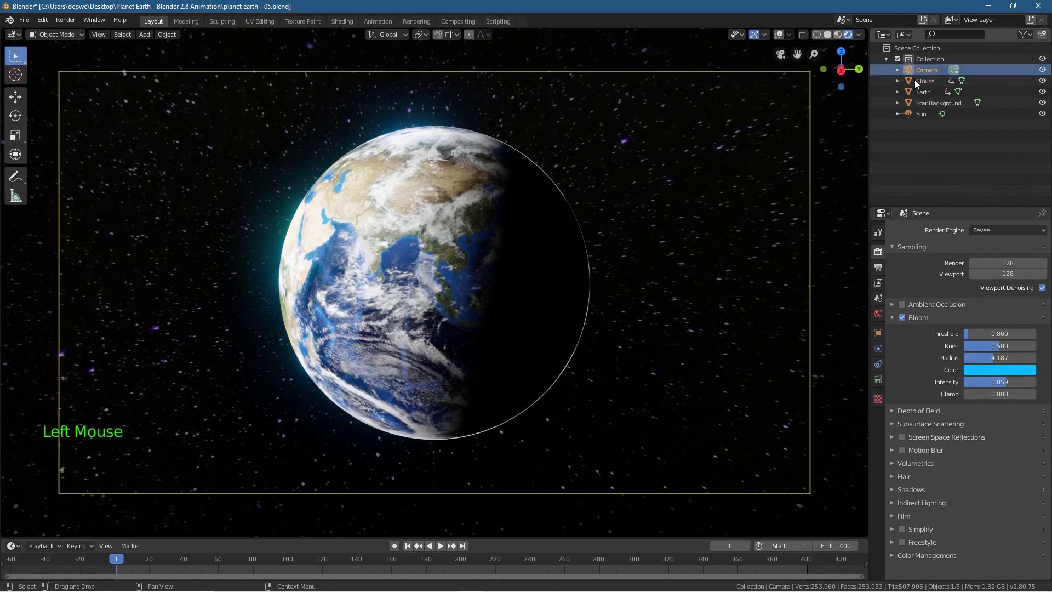
{"action": "left_click", "coordinate": [394, 545]}
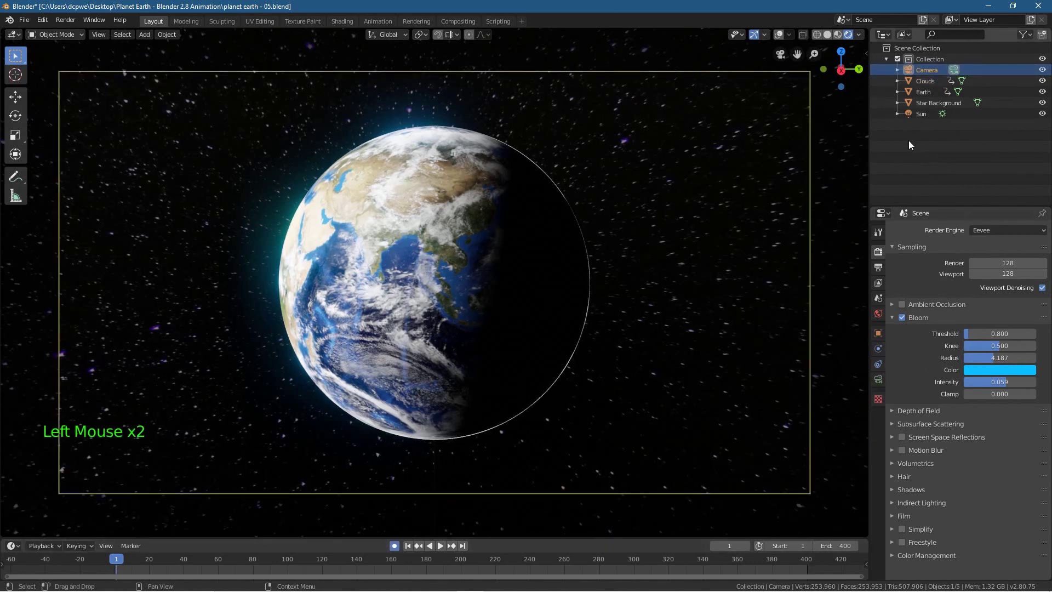
{"action": "left_click", "coordinate": [877, 332]}
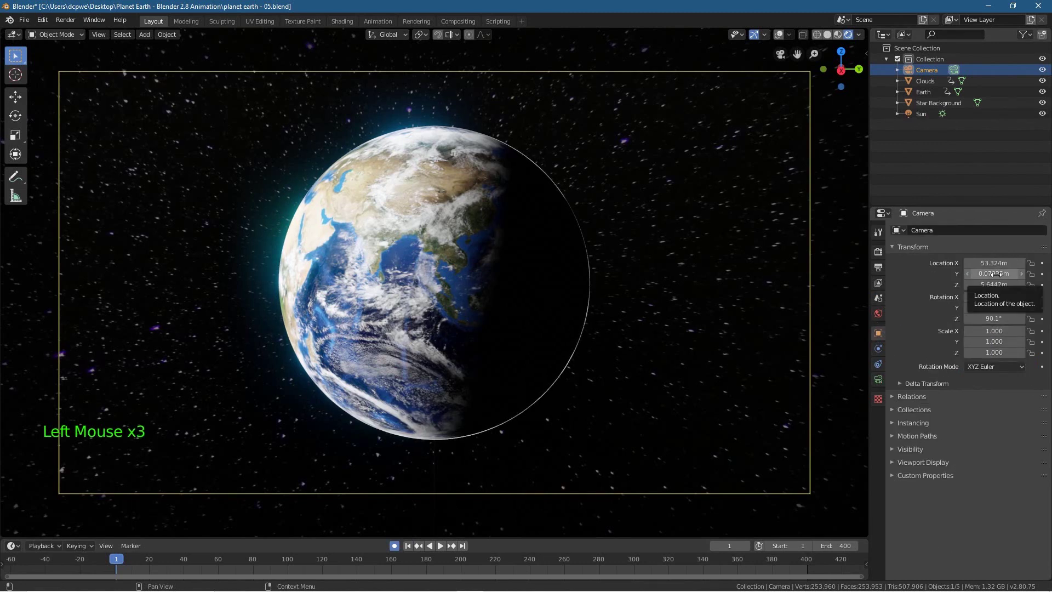
{"action": "key", "text": "i"}
{"action": "key", "text": "i"}
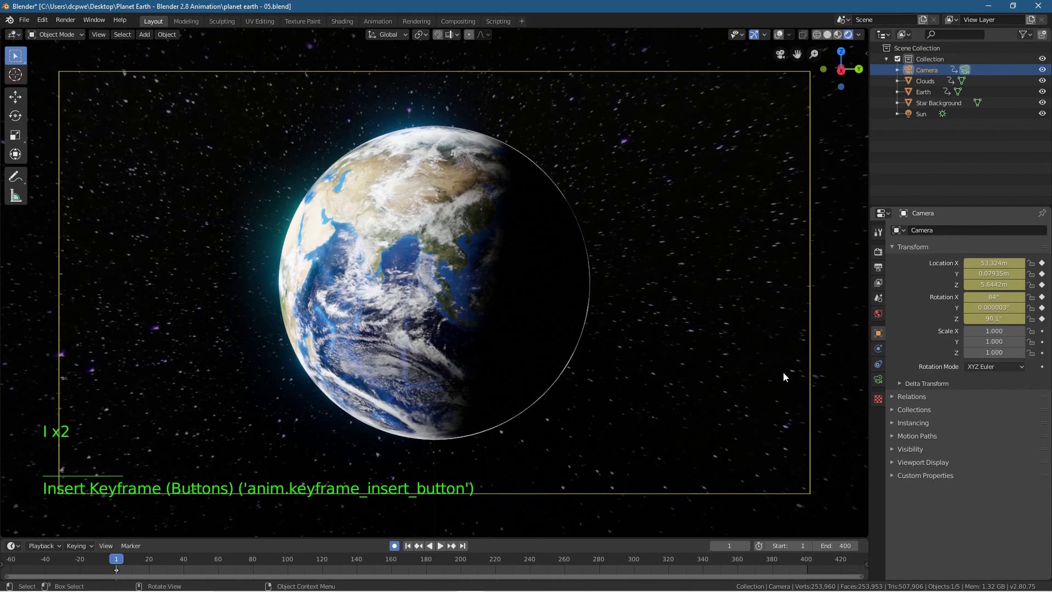
Keyframe the Camera's current location and rotation at the end frame 400
{"action": "left_click", "coordinate": [463, 545]}
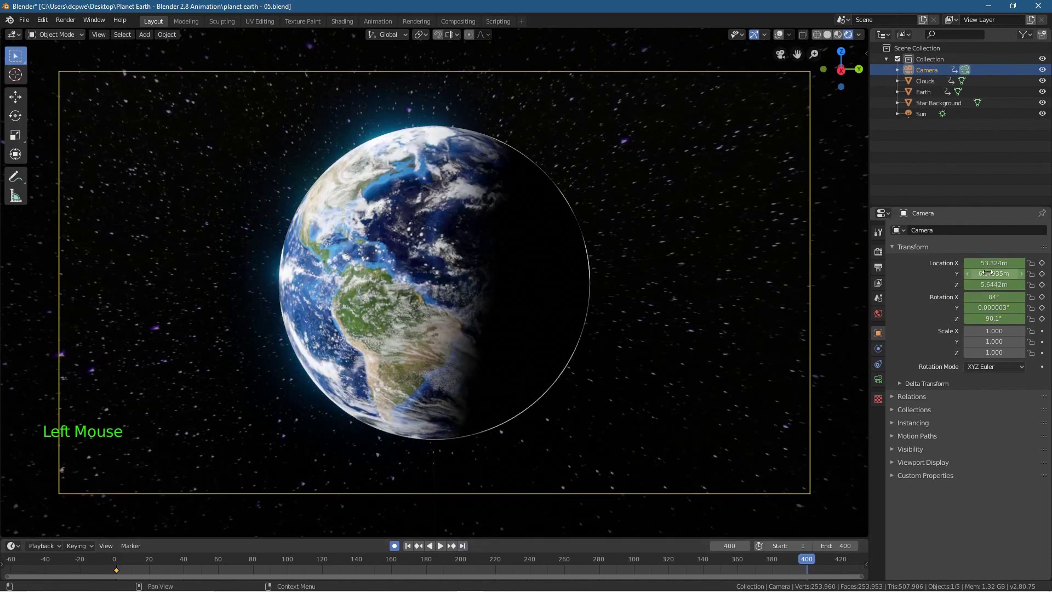
{"action": "key", "text": "i"}
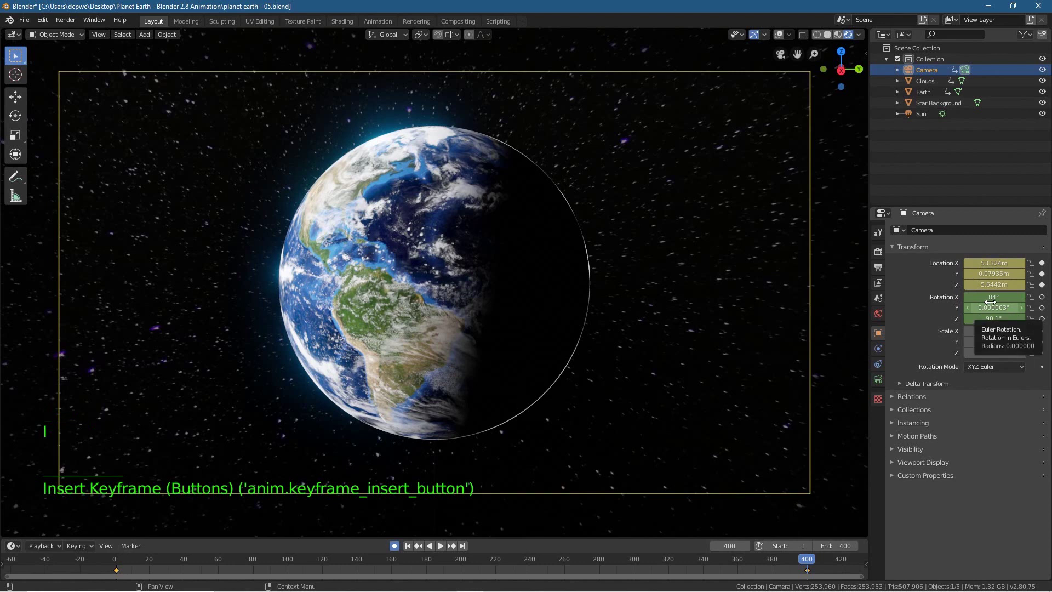
{"action": "key", "text": "i"}
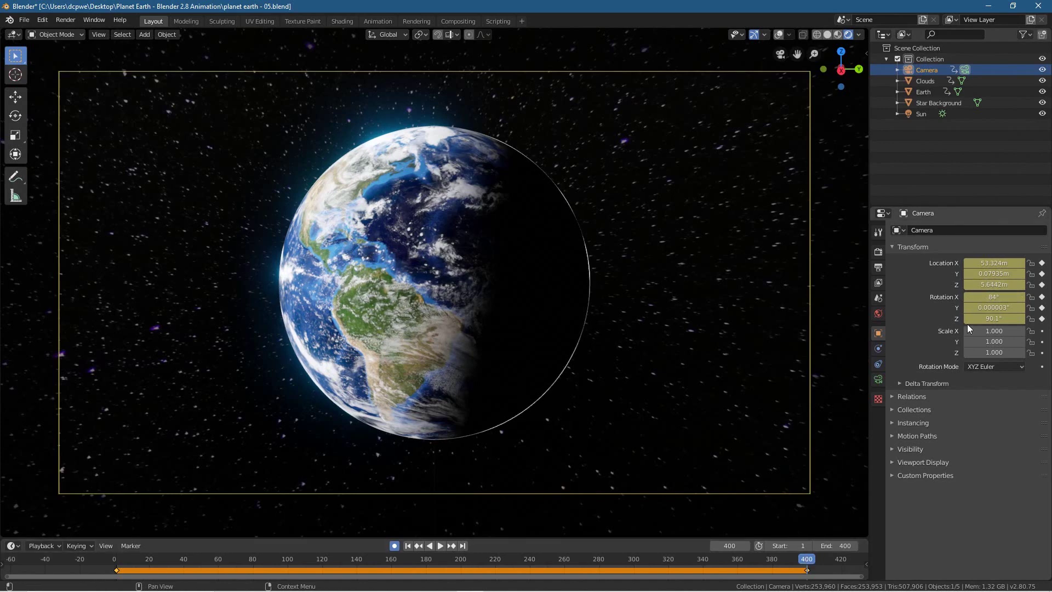
Scrub and play the animation to review the Camera between its two keyframes, stopping at frame 163
{"action": "left_click_drag", "start_coordinate": [802, 559], "coordinate": [422, 561]}
{"action": "key", "text": "space"}
{"action": "left_click_drag", "start_coordinate": [313, 517], "coordinate": [396, 530]}
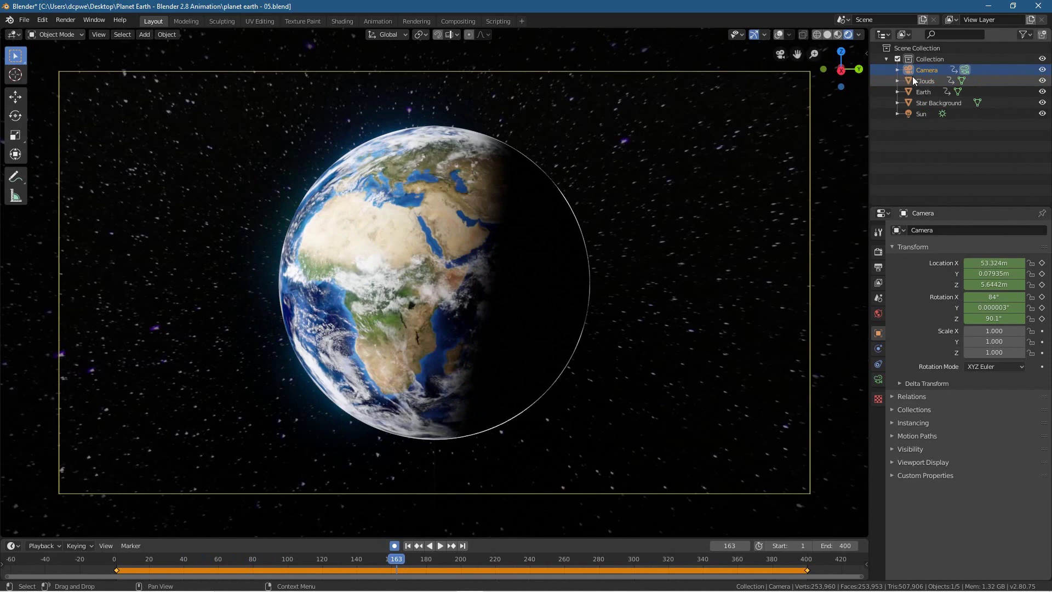
Keyframe the Camera's location and rotation at frame 90 and return to frame 1
{"action": "double_click", "coordinate": [924, 69]}
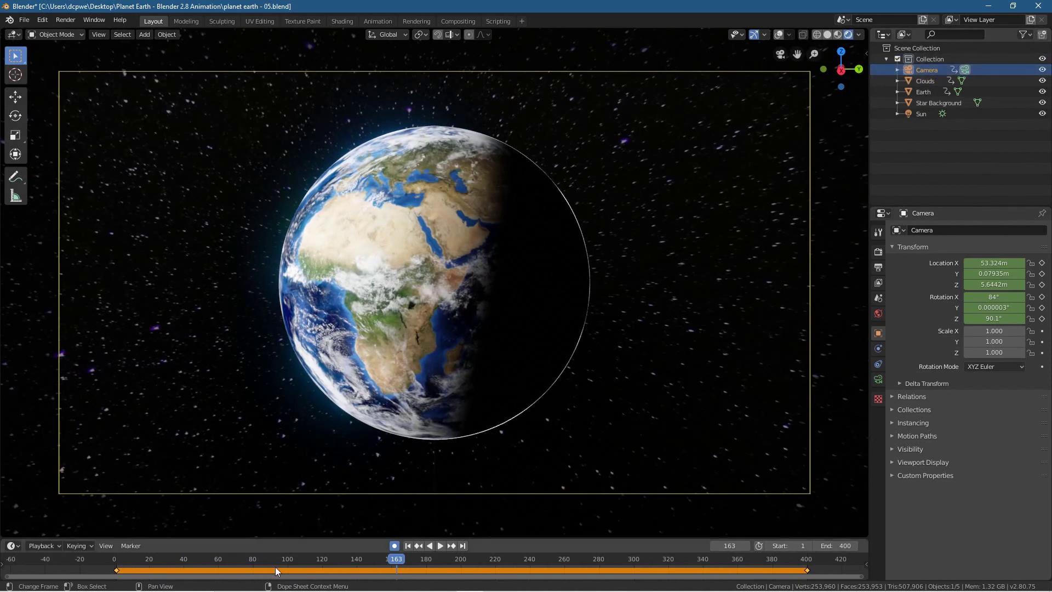
{"action": "left_click_drag", "start_coordinate": [389, 559], "coordinate": [323, 567]}
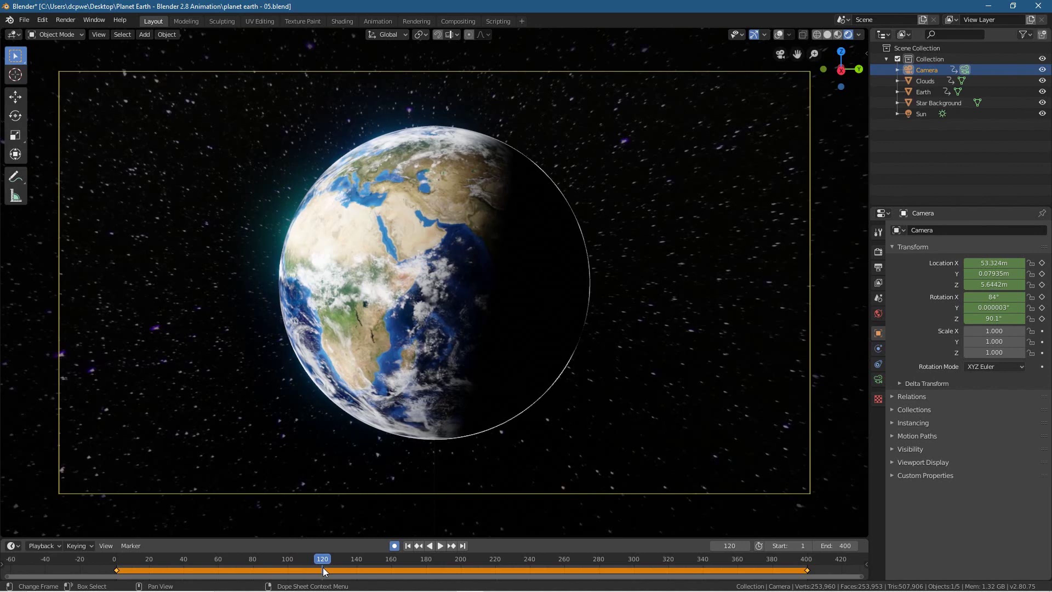
{"action": "left_click_drag", "start_coordinate": [320, 564], "coordinate": [269, 562]}
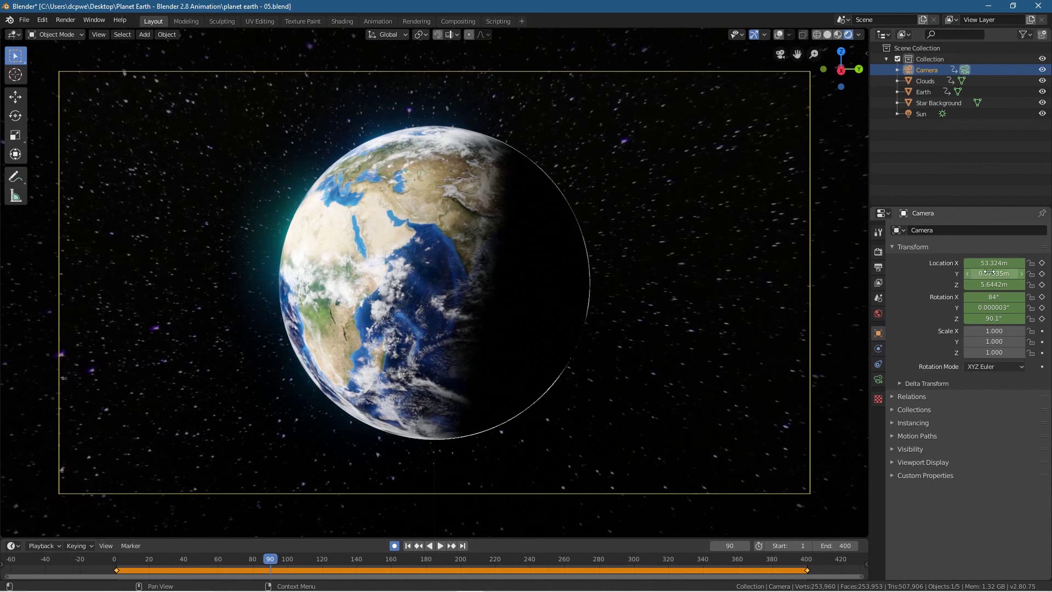
{"action": "key", "text": "i"}
{"action": "key", "text": "i"}
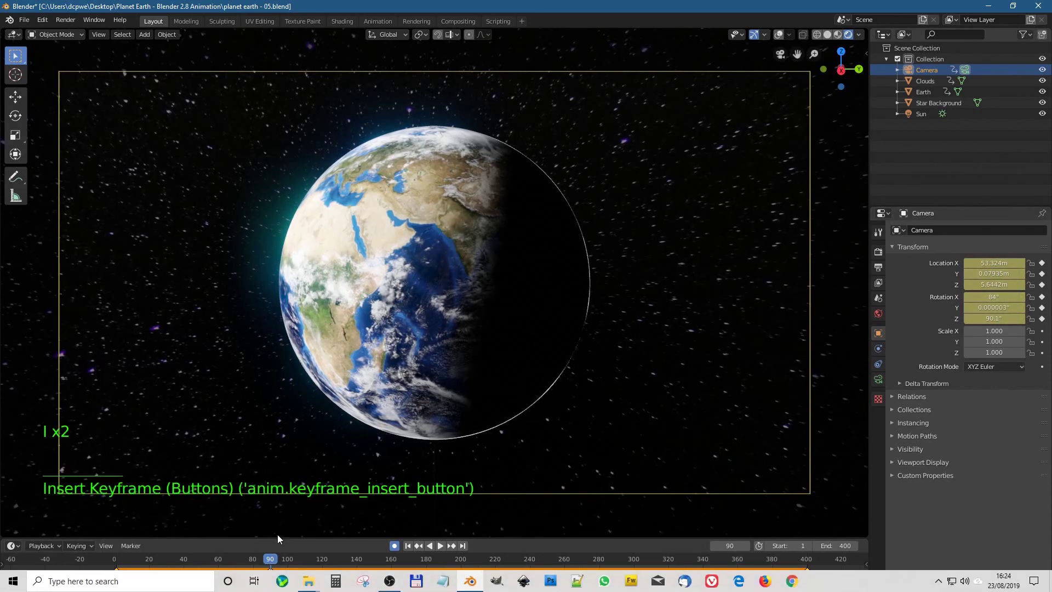
{"action": "left_click", "coordinate": [409, 544]}
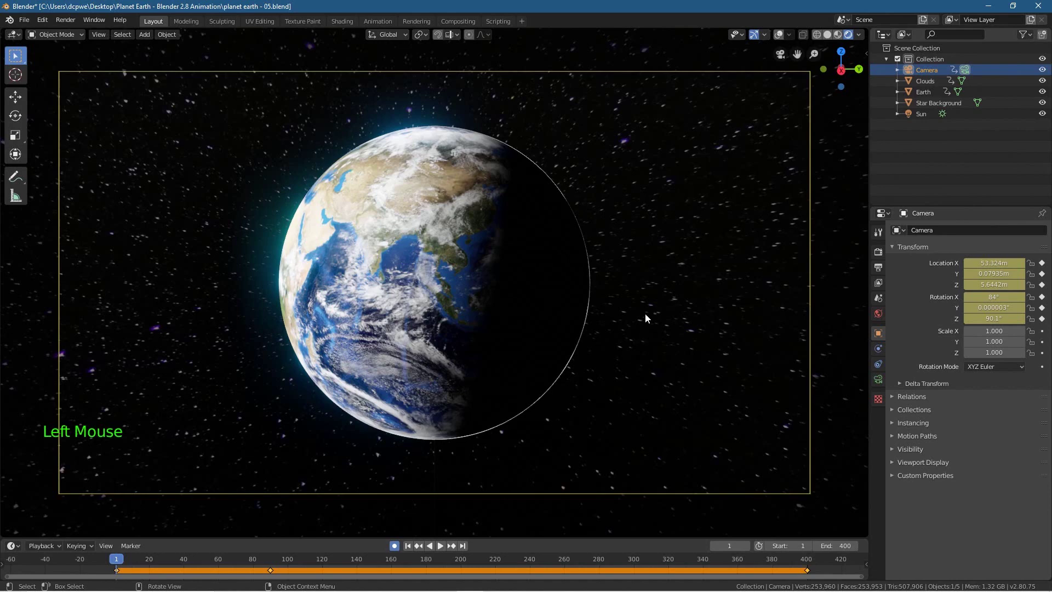
Look up the shortcut for fly navigation by searching "fly" in the keymap preferences, and close the preferences
{"action": "left_click", "coordinate": [42, 19]}
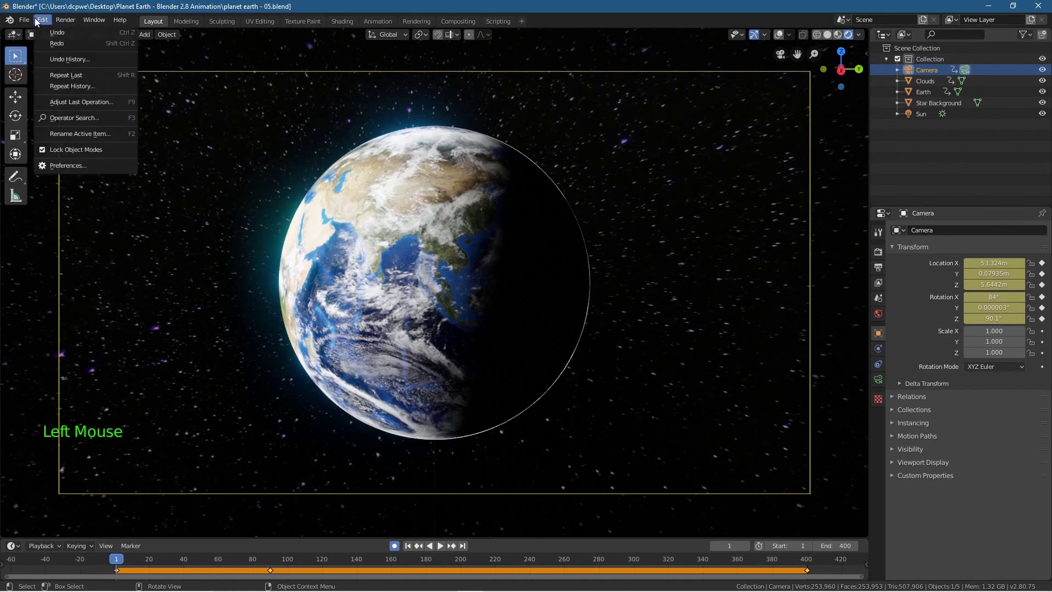
{"action": "left_click", "coordinate": [54, 165]}
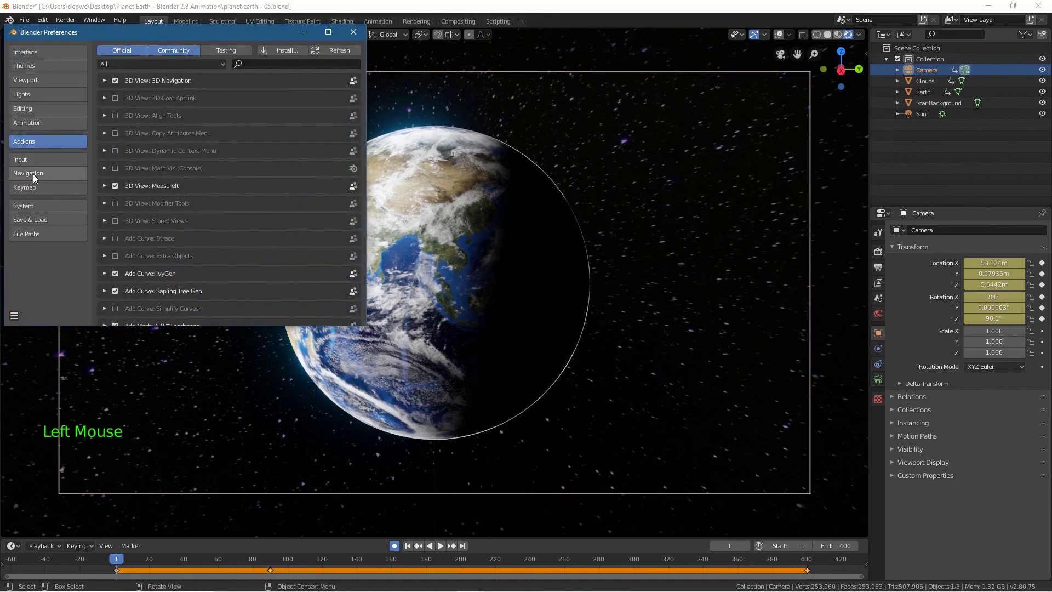
{"action": "left_click", "coordinate": [34, 188]}
{"action": "left_click", "coordinate": [252, 62]}
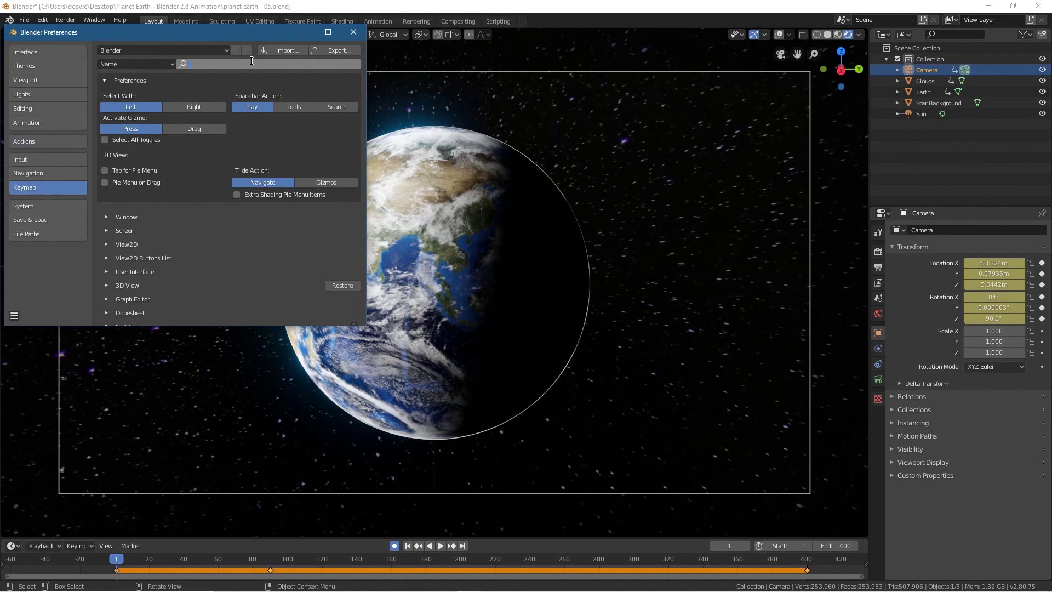
{"action": "type", "text": "fly"}
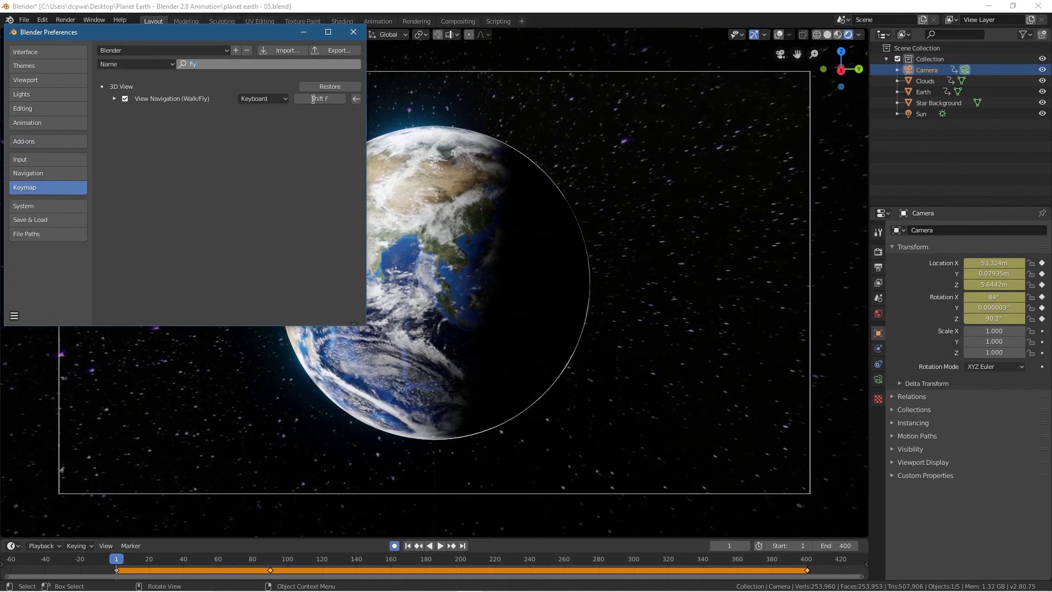
{"action": "key", "text": "Return"}
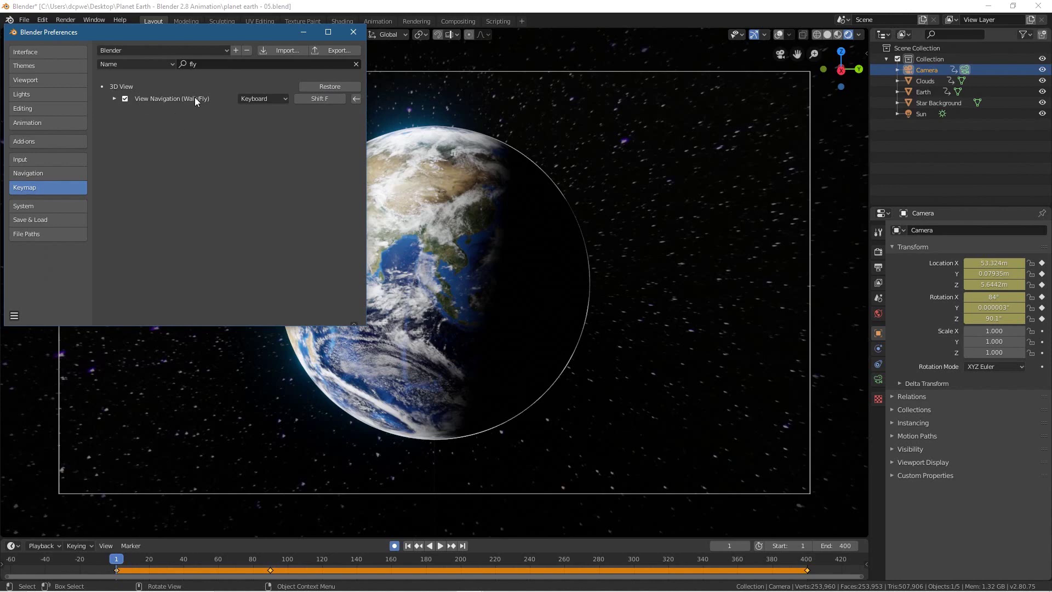
{"action": "left_click", "coordinate": [353, 32]}
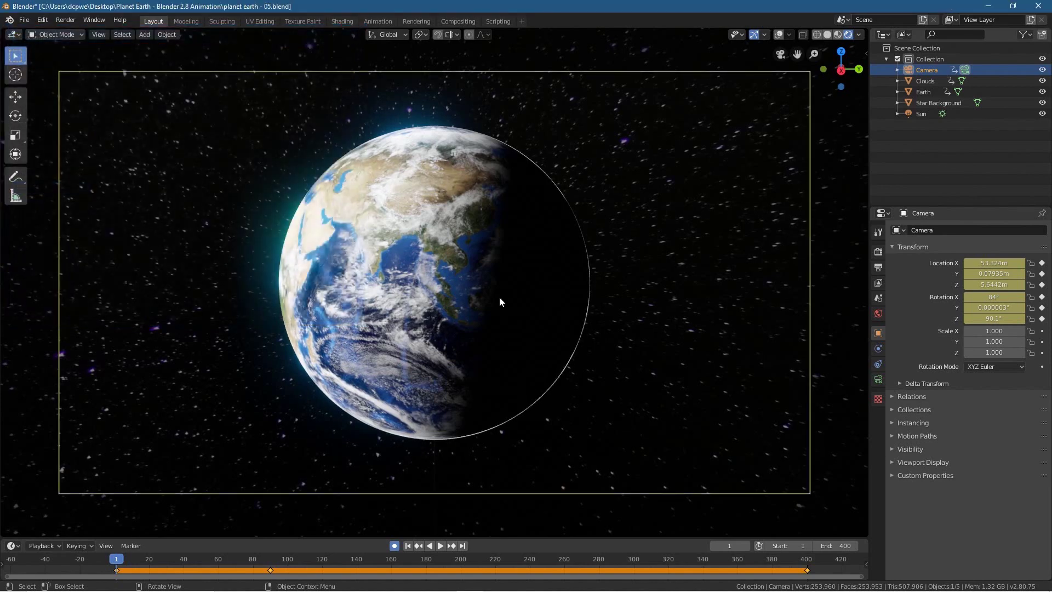
Fly the Camera forward toward Earth at frame 1, to a location X of about 42.6 m
{"action": "key", "text": "shift+f"}
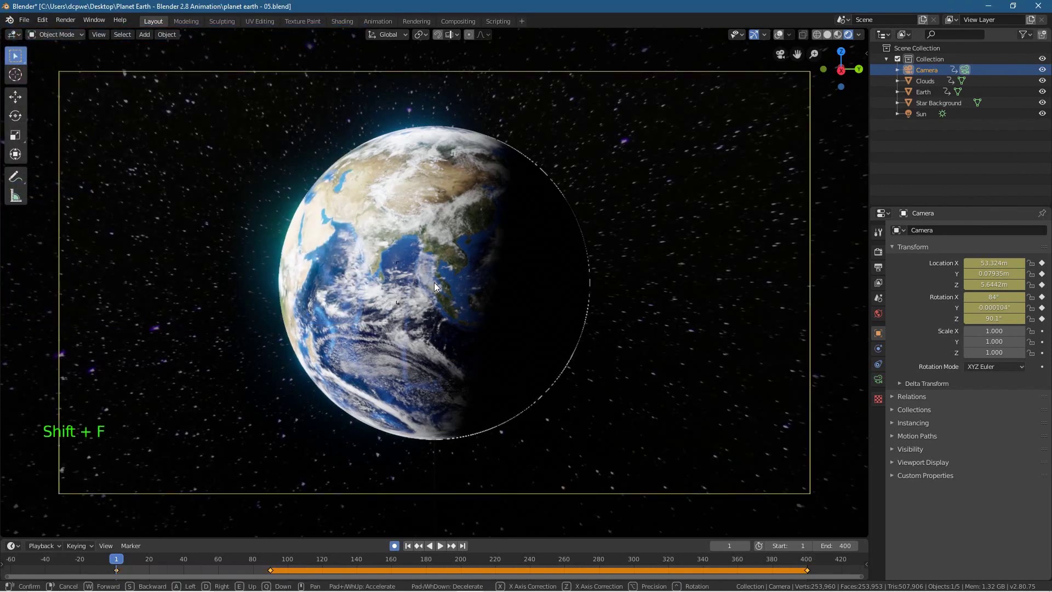
{"action": "key", "text": "w"}
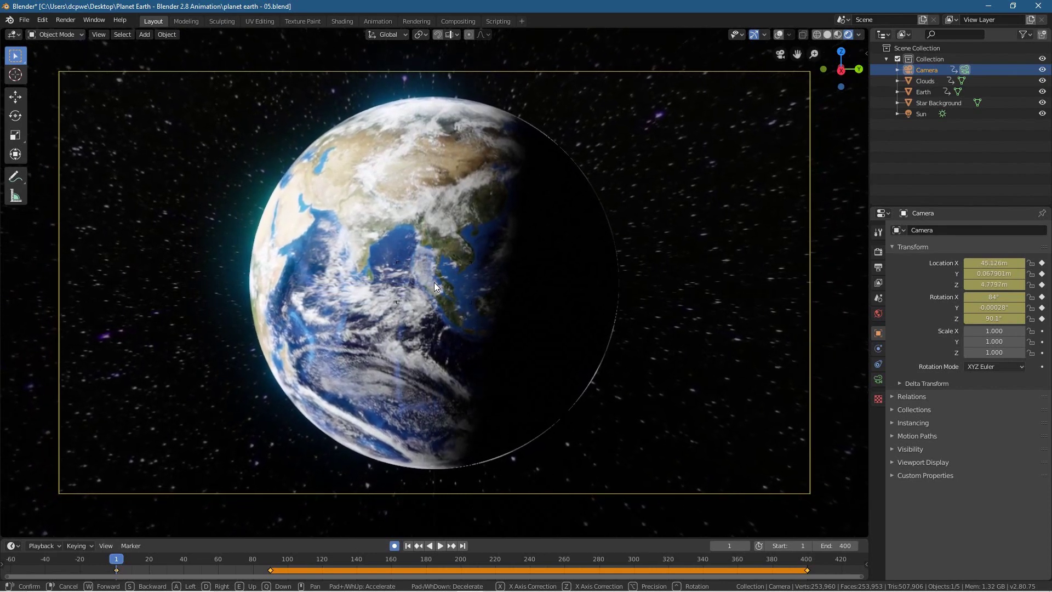
{"action": "left_click", "coordinate": [434, 282]}
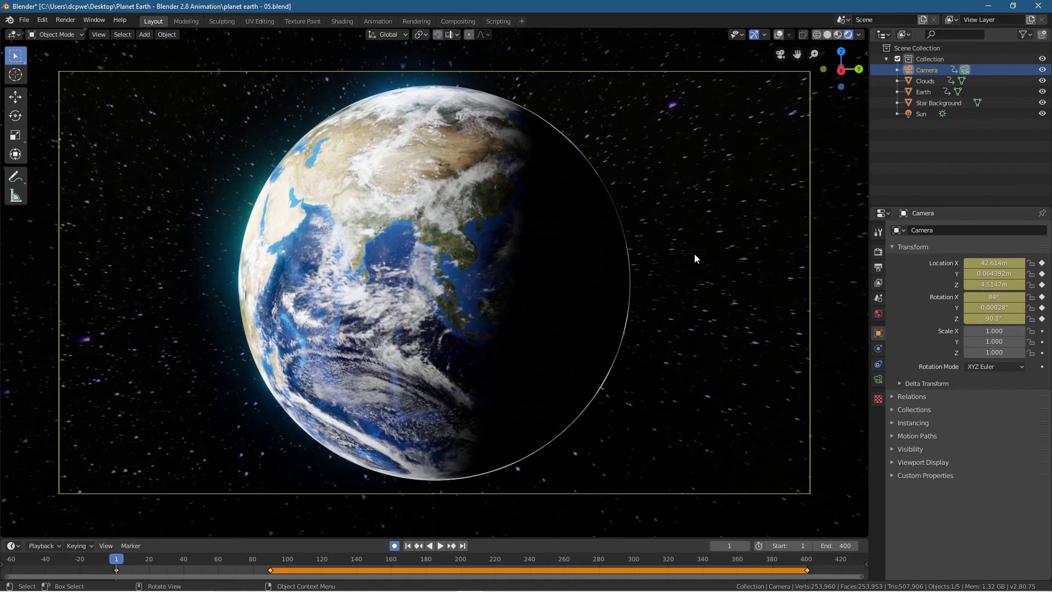
Show the viewport overlays, rotate the Camera about 28° around the global X axis, and move it so Earth is centred in the frame
{"action": "left_click", "coordinate": [779, 34]}
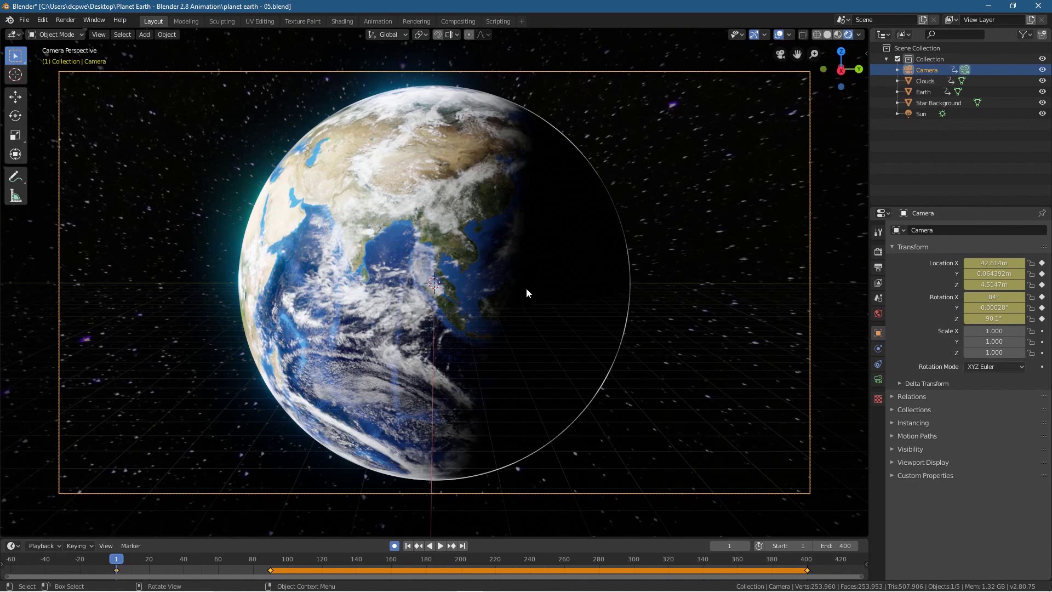
{"action": "key", "text": "r"}
{"action": "key", "text": "x"}
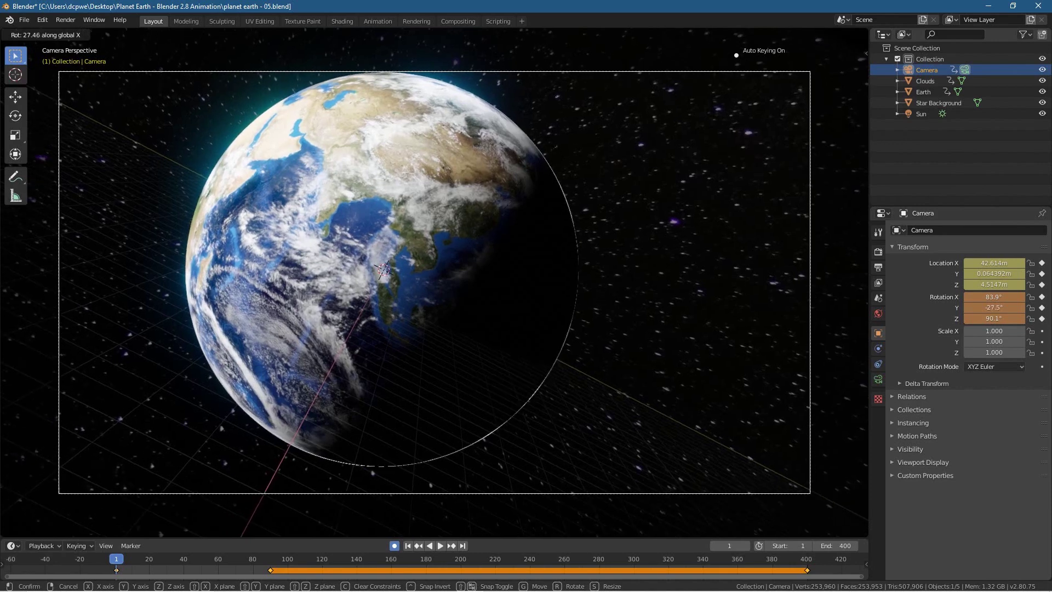
{"action": "left_click", "coordinate": [559, 153]}
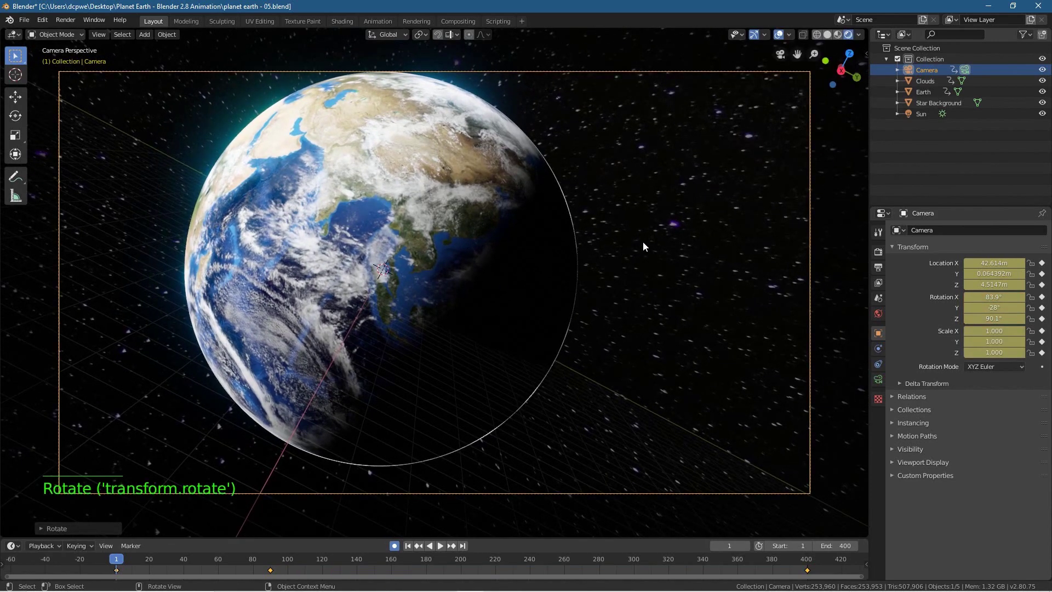
{"action": "key", "text": "g"}
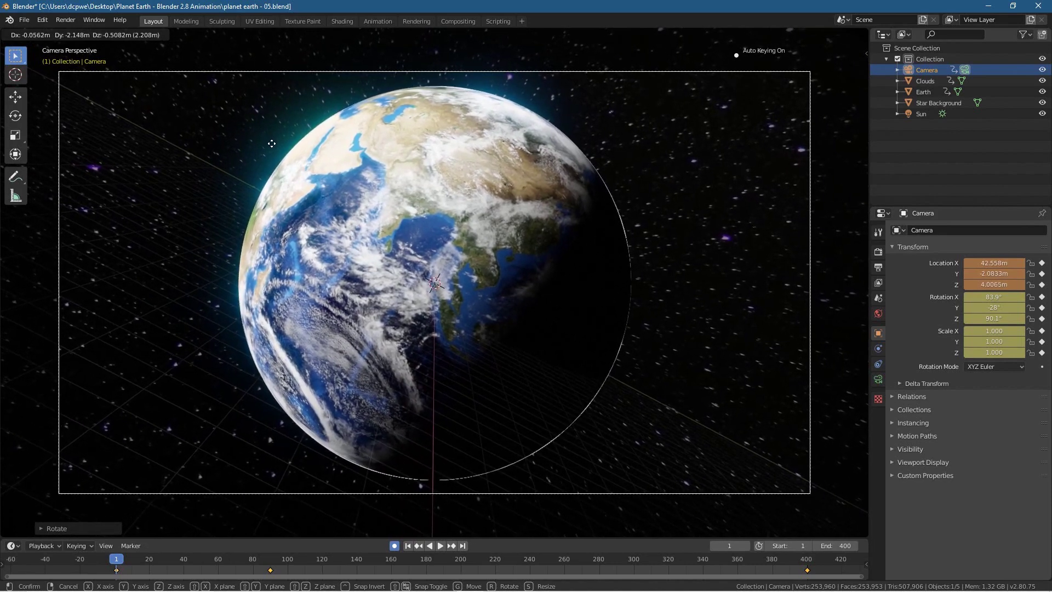
{"action": "left_click", "coordinate": [271, 146]}
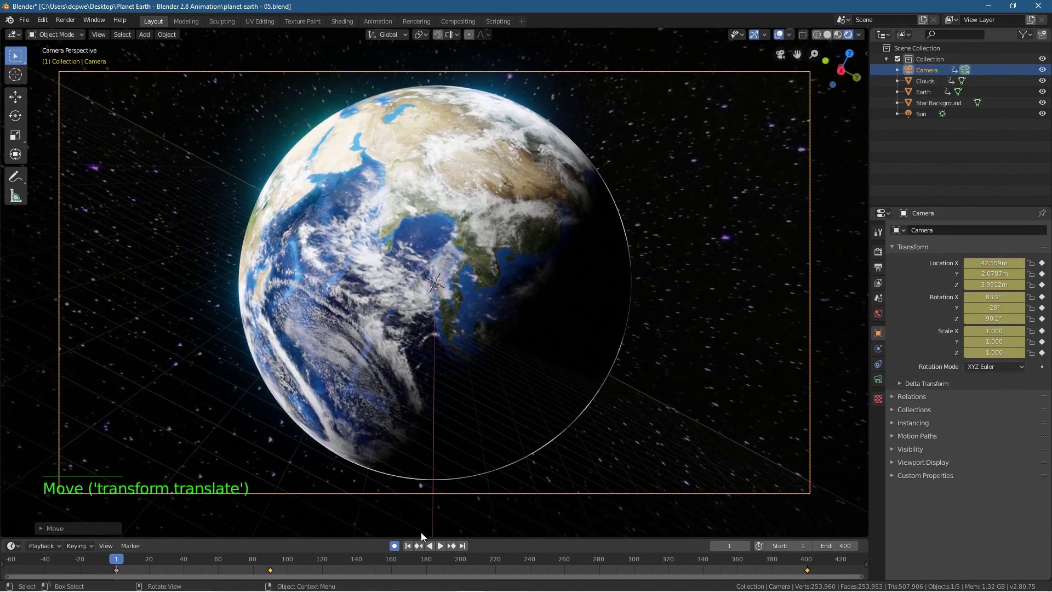
Play the animation twice from frame 1 to review the Camera's opening move
{"action": "left_click", "coordinate": [440, 545]}
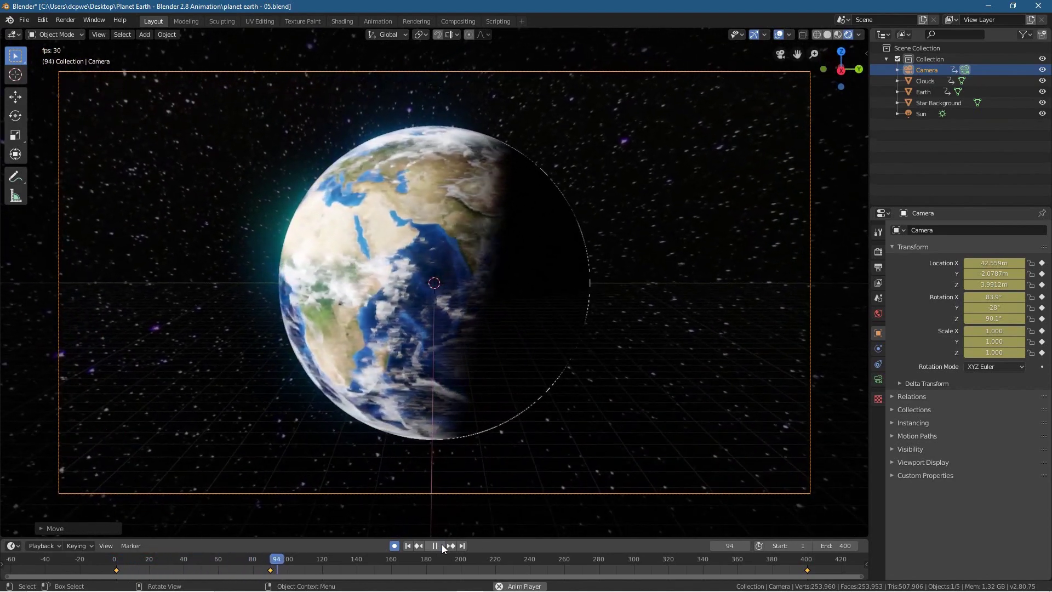
{"action": "left_click", "coordinate": [442, 545]}
{"action": "left_click", "coordinate": [407, 546]}
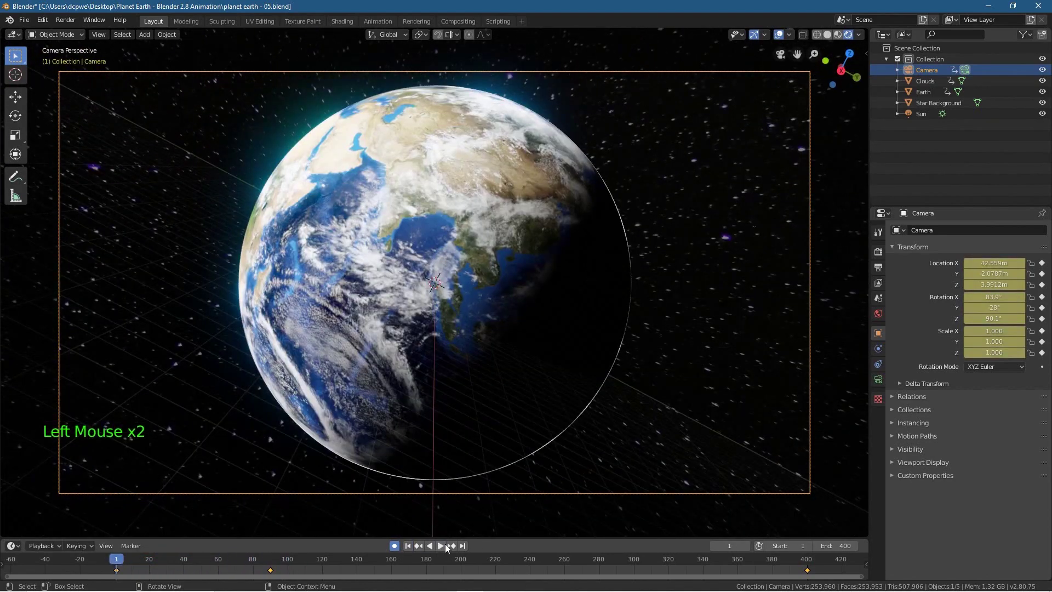
{"action": "left_click", "coordinate": [442, 545]}
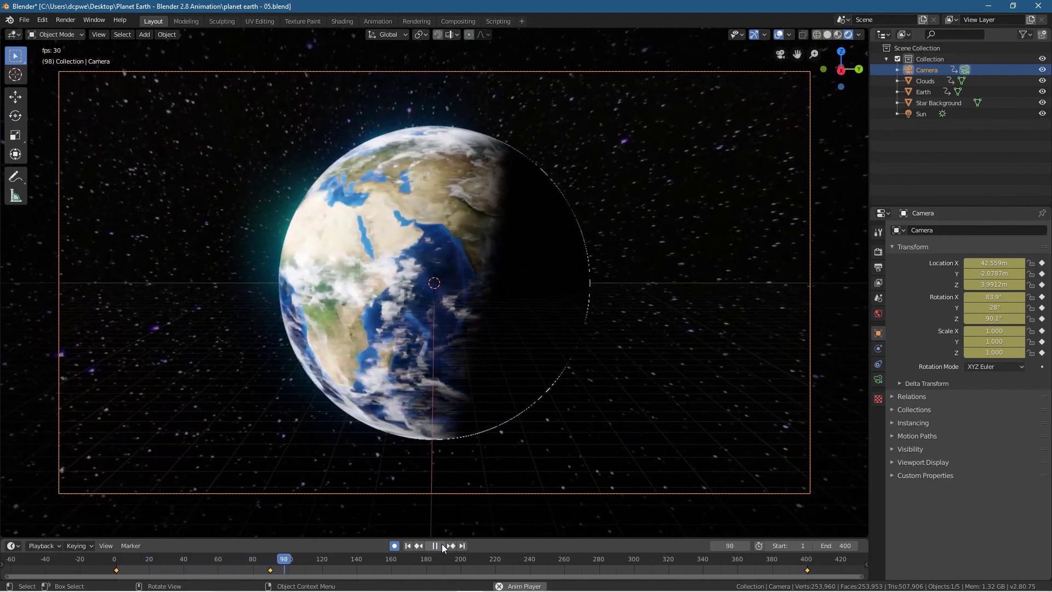
{"action": "left_click", "coordinate": [435, 545]}
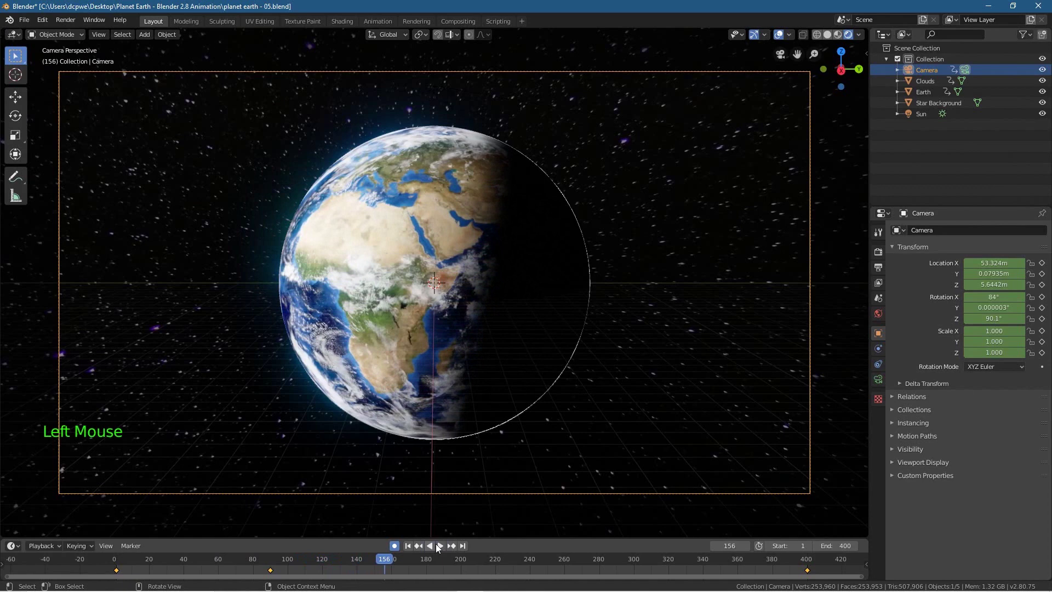
Keyframe the Camera's location and rotation at frame 310
{"action": "left_click", "coordinate": [272, 568]}
{"action": "left_click_drag", "start_coordinate": [273, 568], "coordinate": [651, 564]}
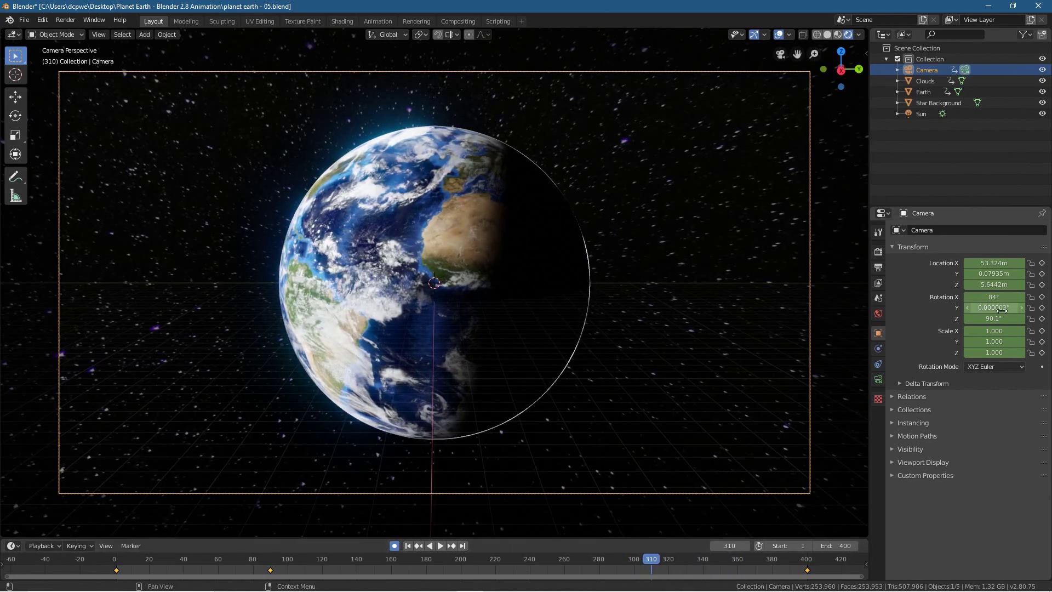
{"action": "key", "text": "i"}
{"action": "key", "text": "i"}
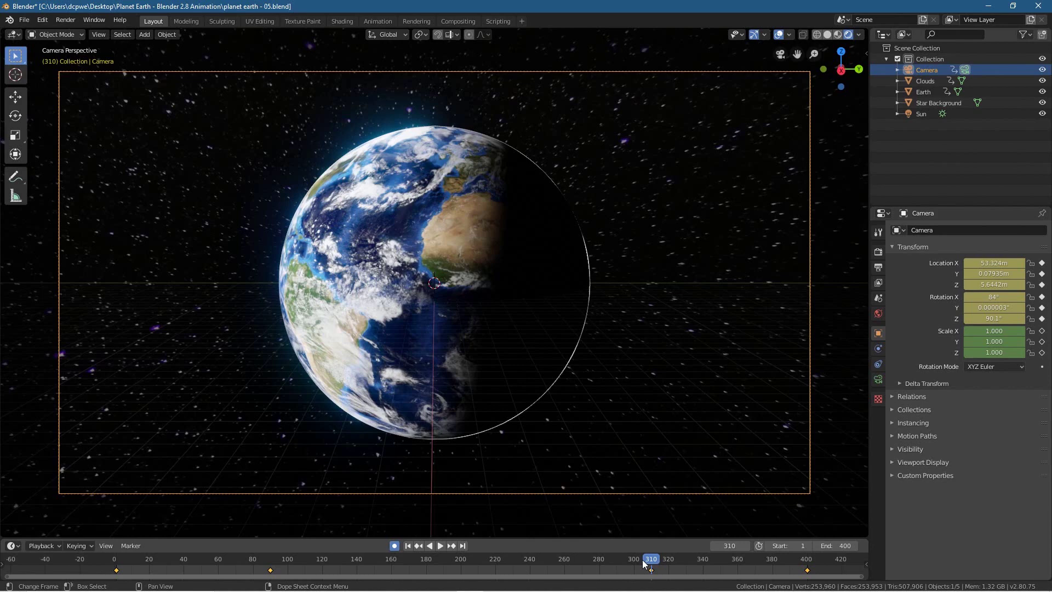
At frame 400, rotate the Camera about -25° around the global X axis and move it so Earth is centred in the frame
{"action": "left_click", "coordinate": [463, 545]}
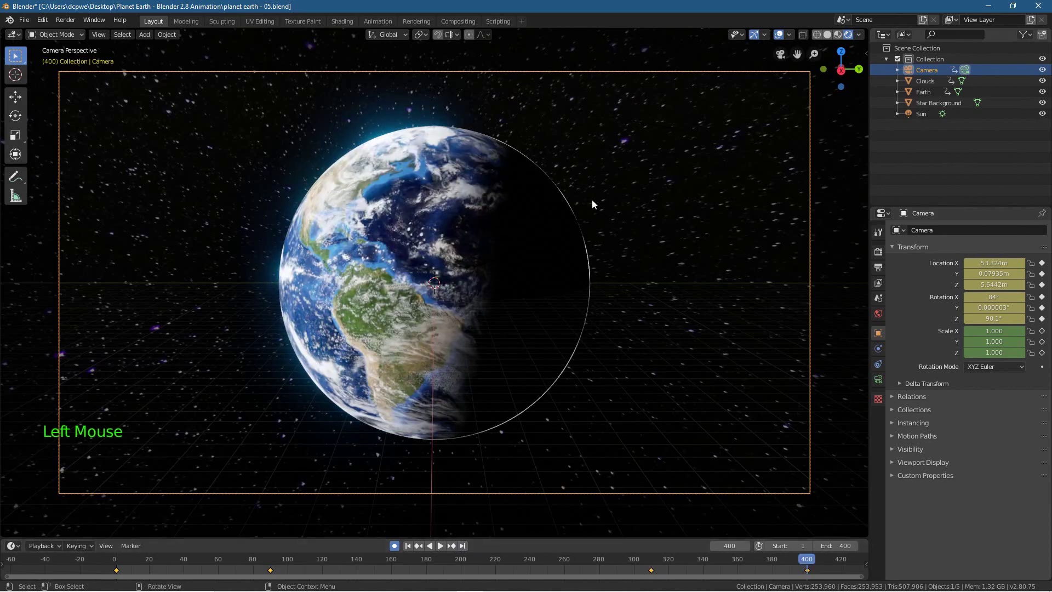
{"action": "left_click", "coordinate": [75, 562]}
{"action": "left_click_drag", "start_coordinate": [75, 563], "coordinate": [808, 568]}
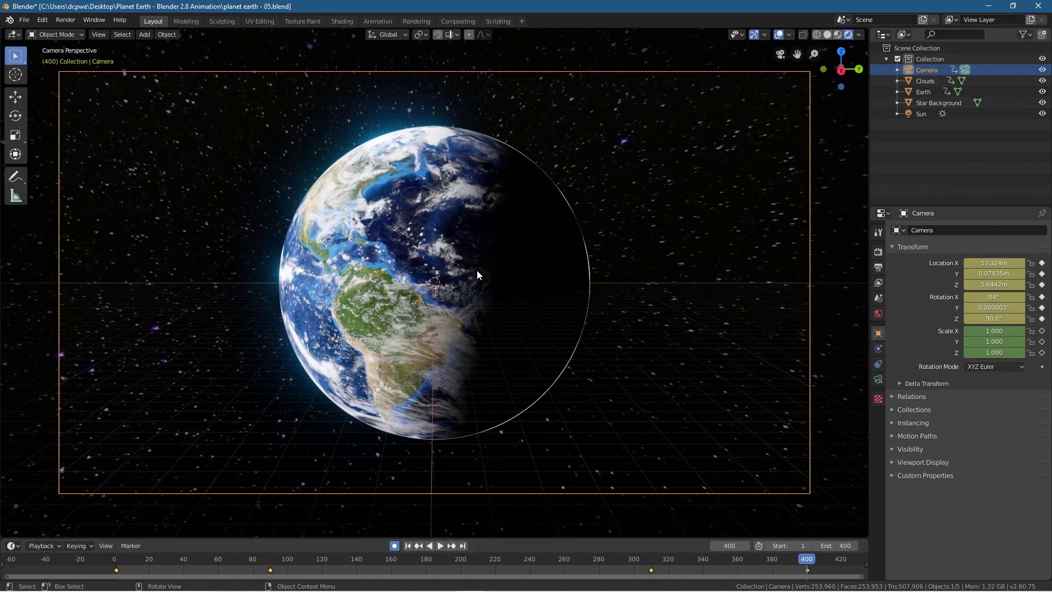
{"action": "key", "text": "r"}
{"action": "key", "text": "x"}
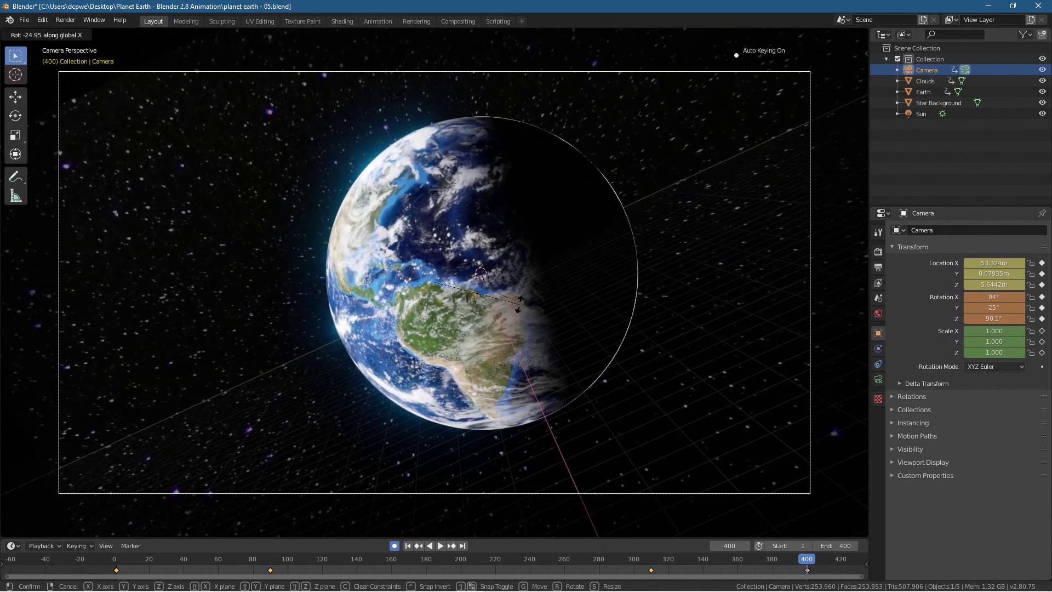
{"action": "left_click", "coordinate": [524, 306]}
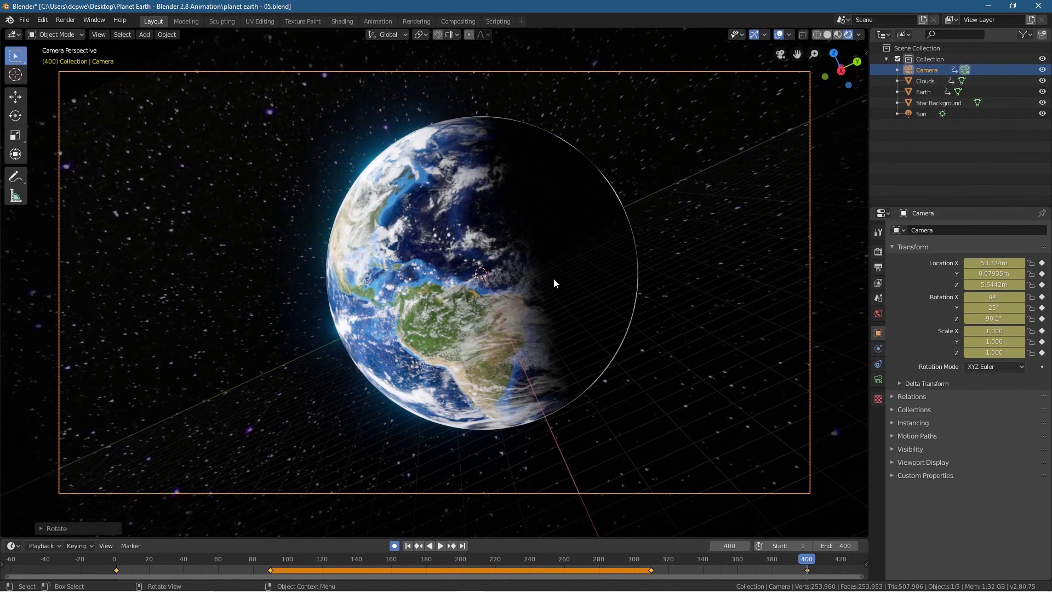
{"action": "key", "text": "g"}
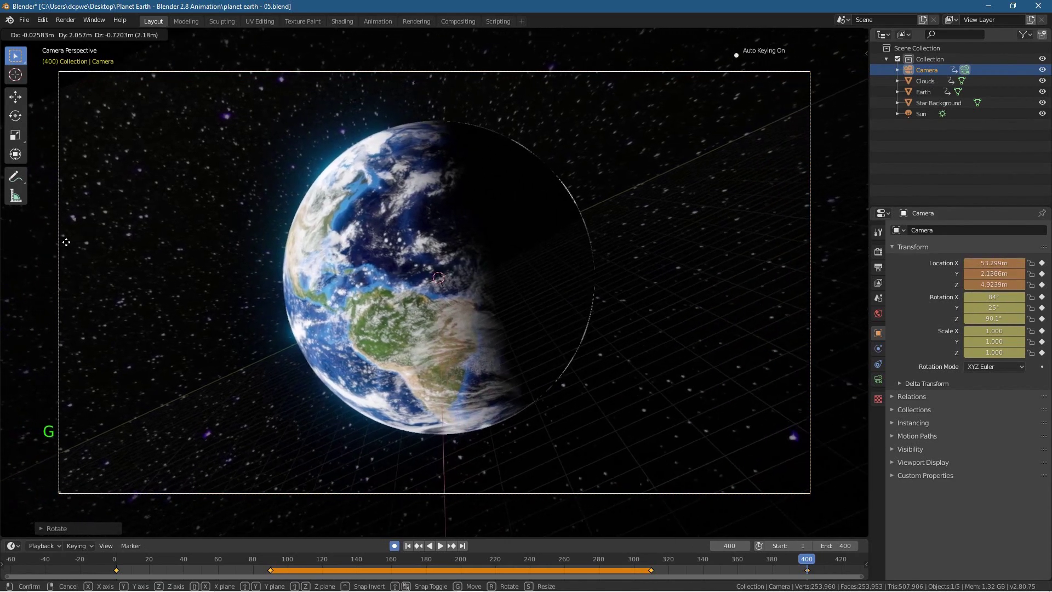
{"action": "left_click", "coordinate": [103, 269]}
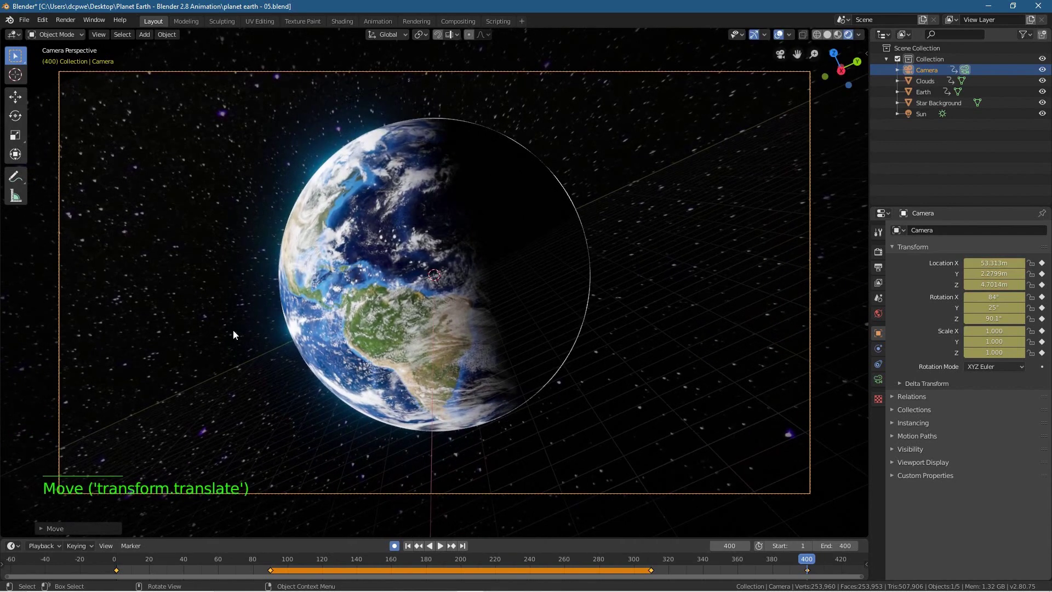
Fly the Camera forward toward Earth at frame 400, to a location X of about 44.1 m, and recentre Earth in the frame
{"action": "key", "text": "shift+f"}
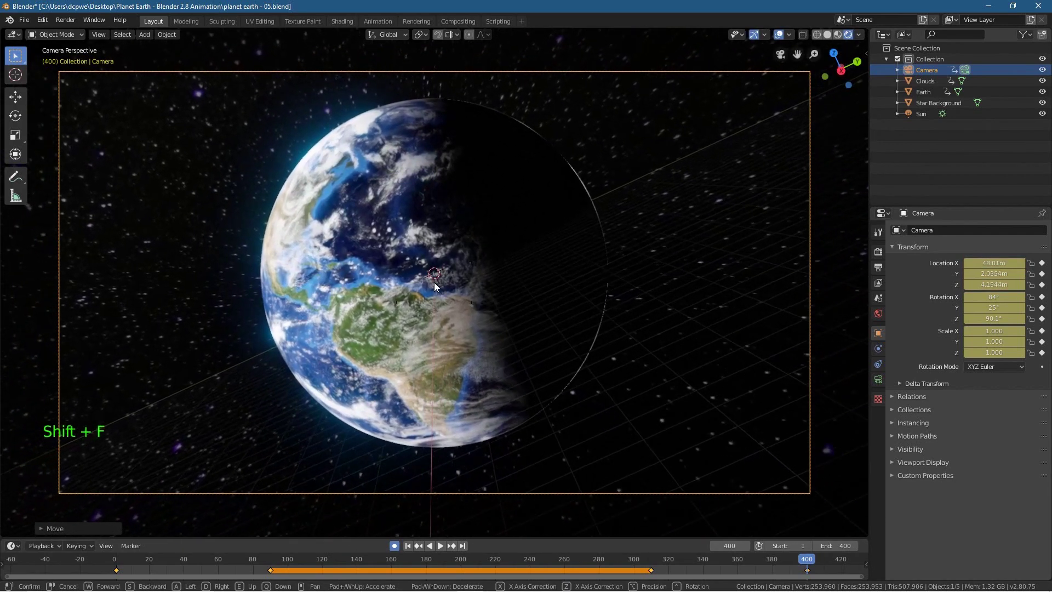
{"action": "left_click", "coordinate": [436, 286]}
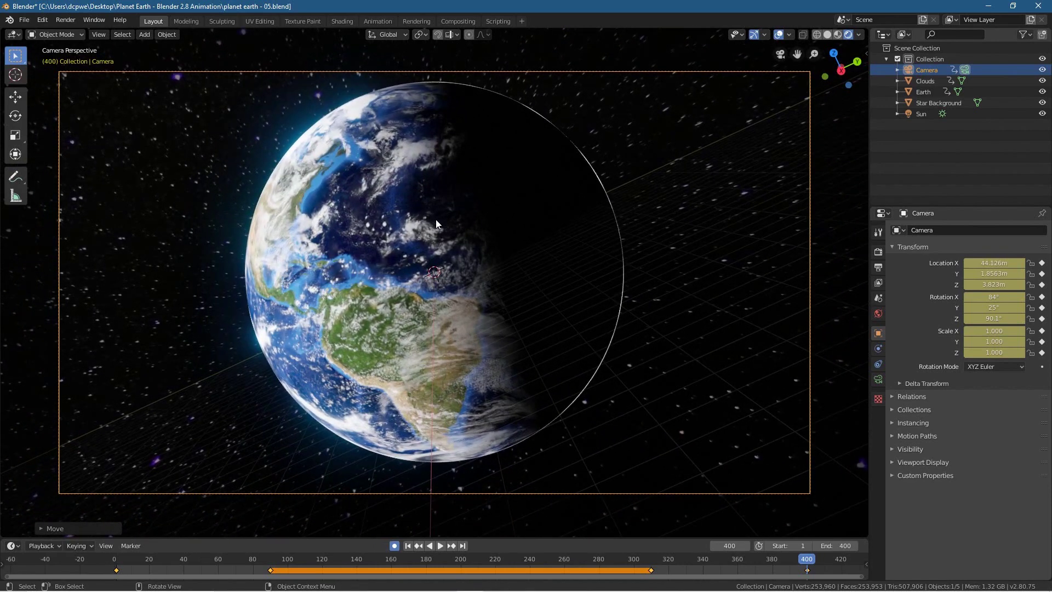
{"action": "scroll", "coordinate": [435, 219], "scroll_direction": "up", "scroll_amount": 1}
{"action": "scroll", "coordinate": [435, 220], "scroll_direction": "down", "scroll_amount": 1}
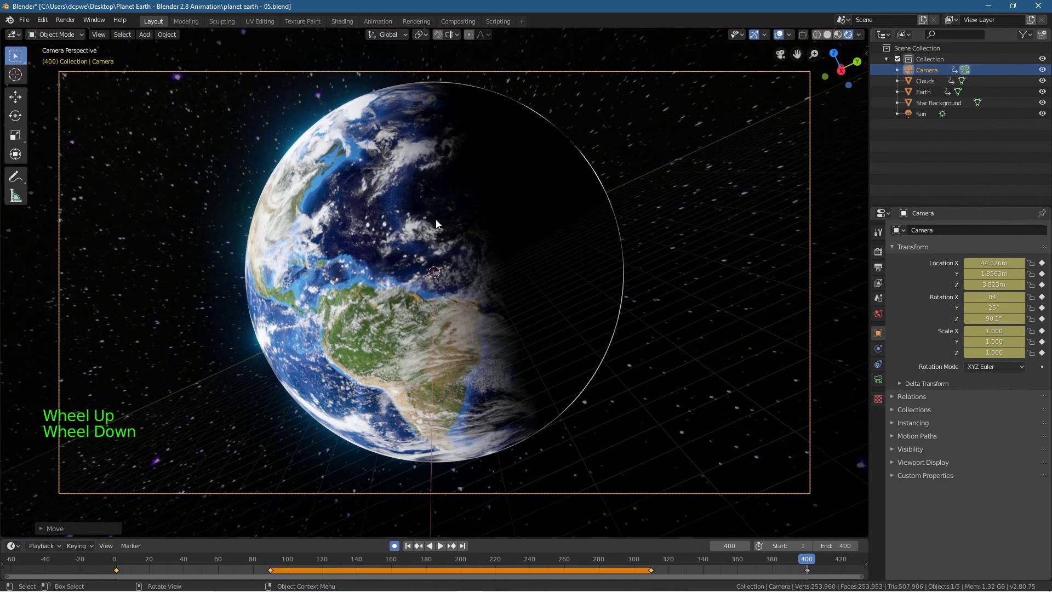
{"action": "key", "text": "g"}
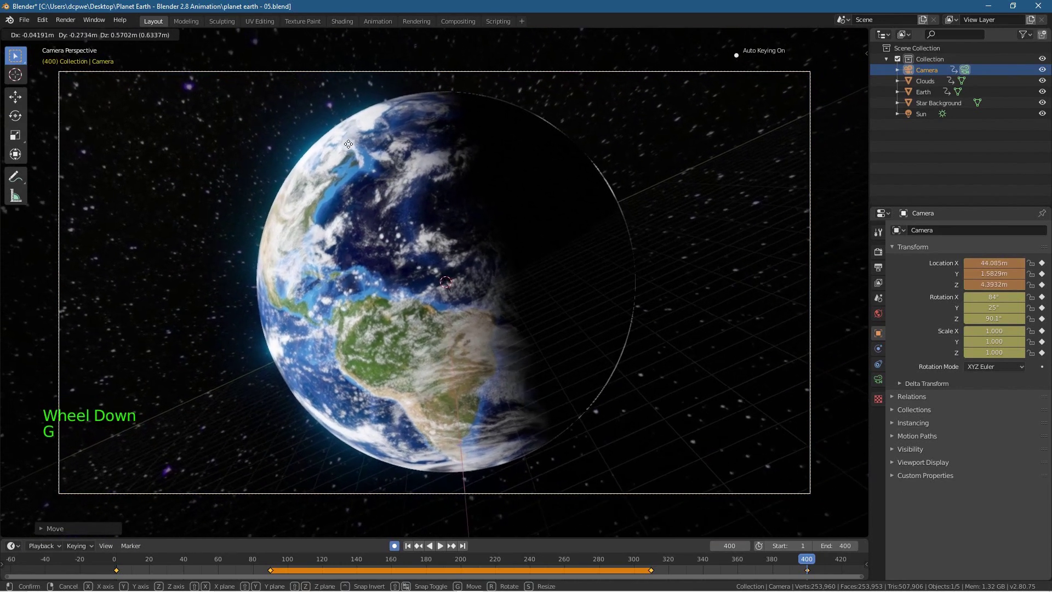
{"action": "left_click", "coordinate": [383, 145]}
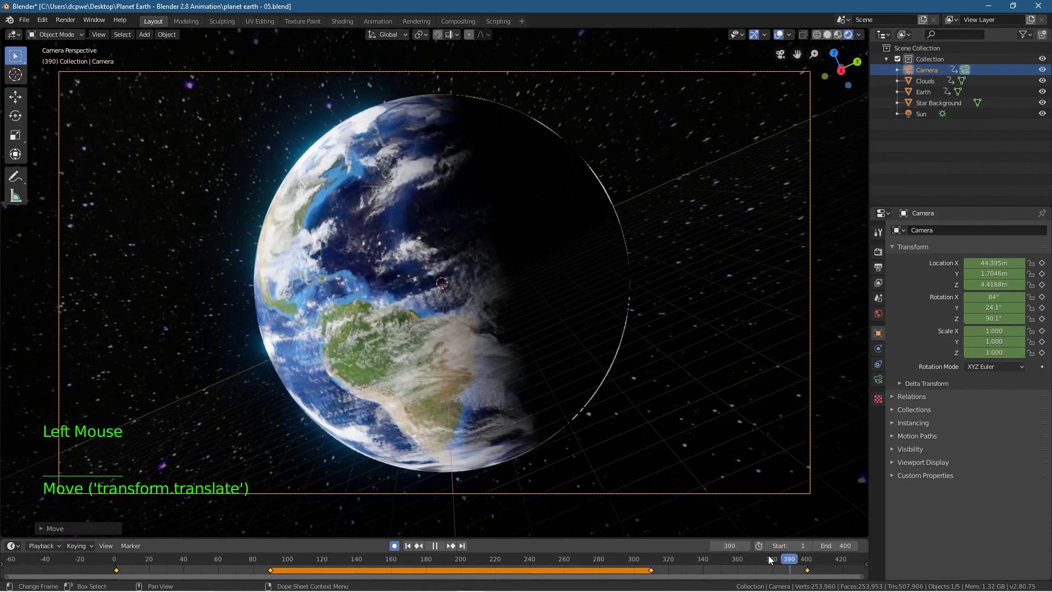
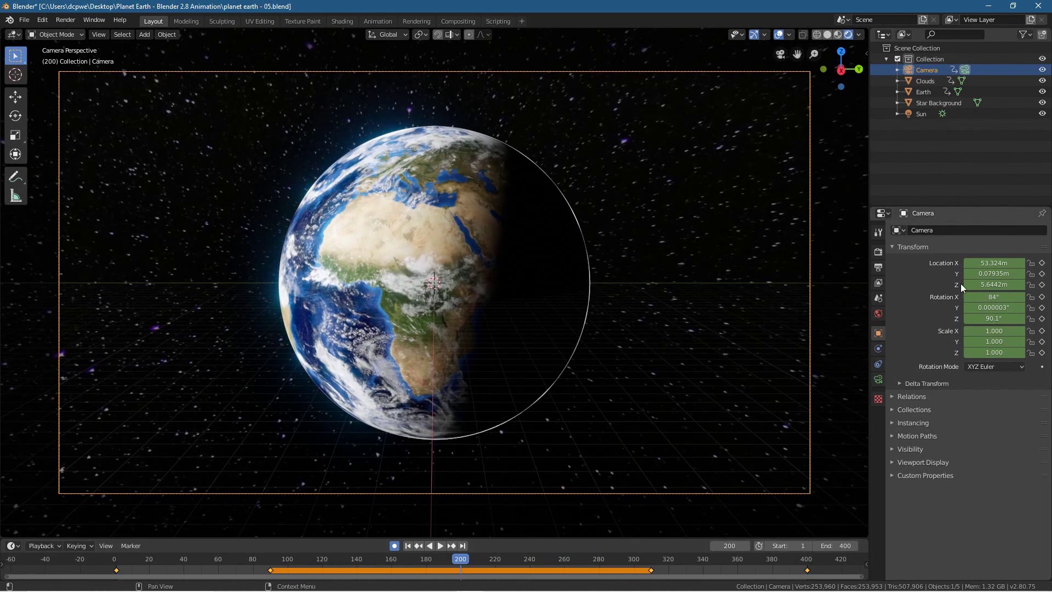
Keyframe the Camera's location and rotation at frame 200, with Location Z at about 0.954 m and Rotation X at 88.9°
{"action": "key", "text": "i"}
{"action": "key", "text": "i"}
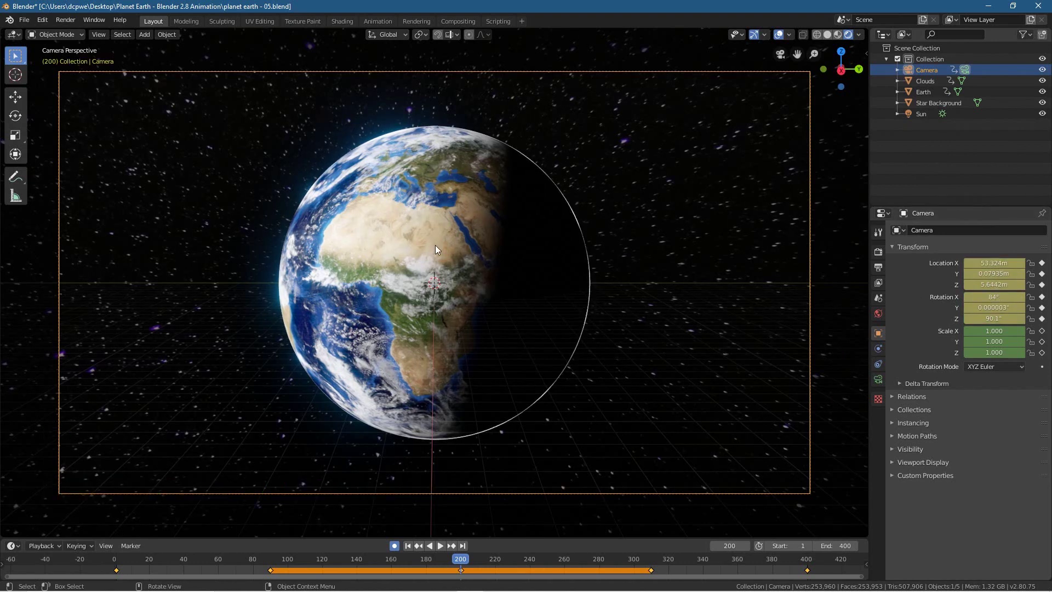
{"action": "left_click", "coordinate": [986, 284]}
{"action": "left_click_drag", "start_coordinate": [986, 284], "coordinate": [877, 285]}
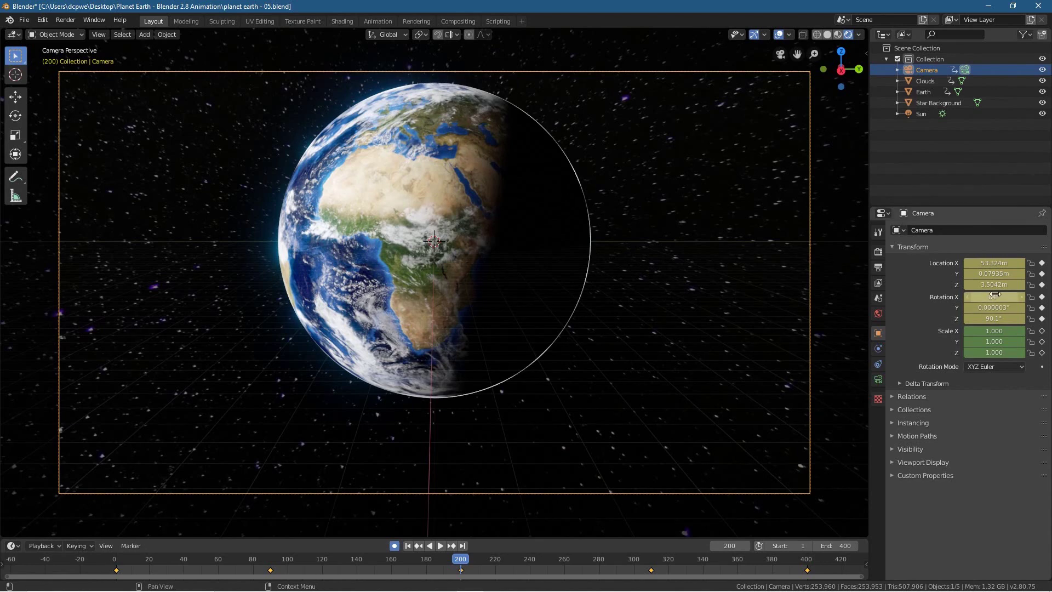
{"action": "left_click_drag", "start_coordinate": [992, 296], "coordinate": [959, 285]}
{"action": "left_click_drag", "start_coordinate": [460, 556], "coordinate": [336, 551]}
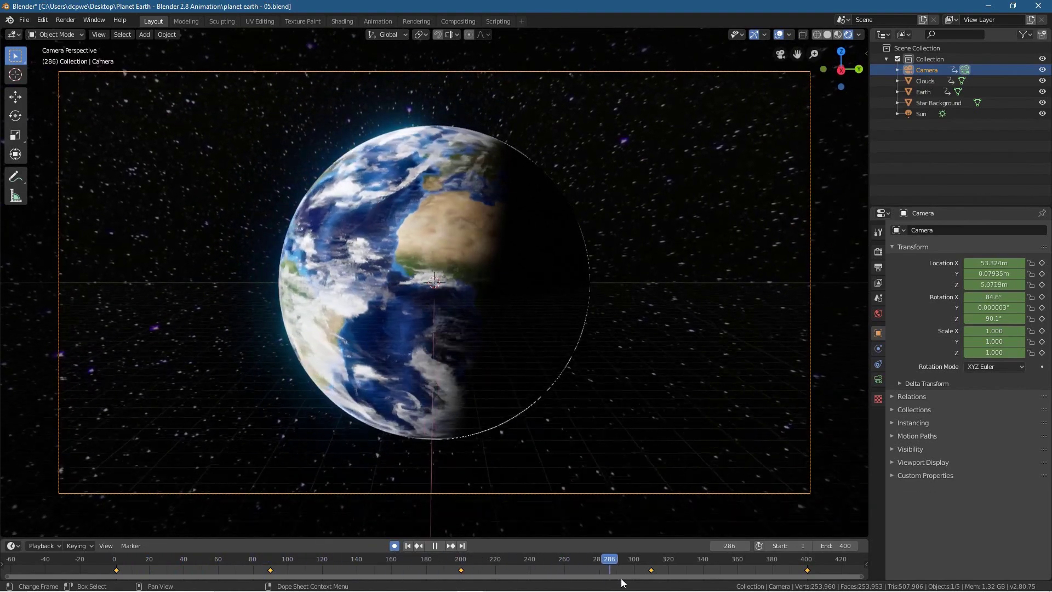
{"action": "left_click_drag", "start_coordinate": [674, 587], "coordinate": [465, 573]}
{"action": "key", "text": "space"}
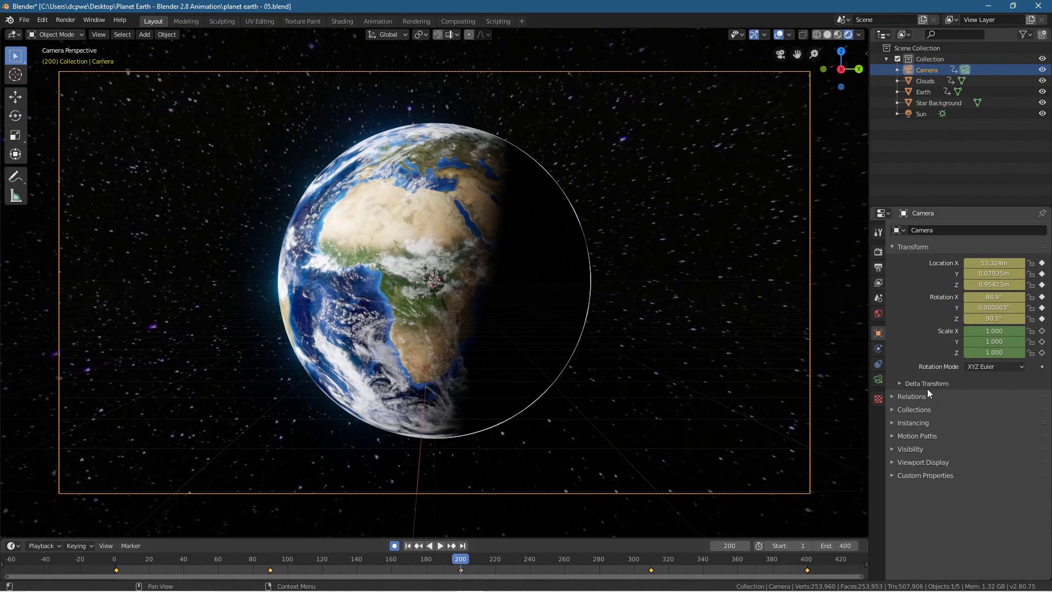
Copy the Camera's Location Z value from frame 200 into its keyframe at frame 310
{"action": "left_click", "coordinate": [992, 284]}
{"action": "key", "text": "ctrl+c"}
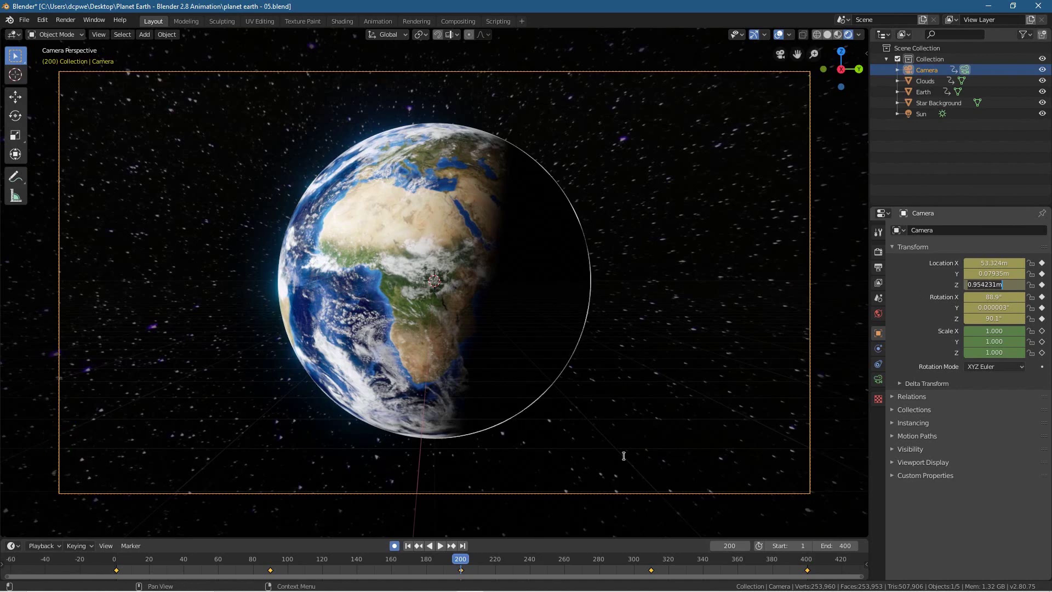
{"action": "key", "text": "Return"}
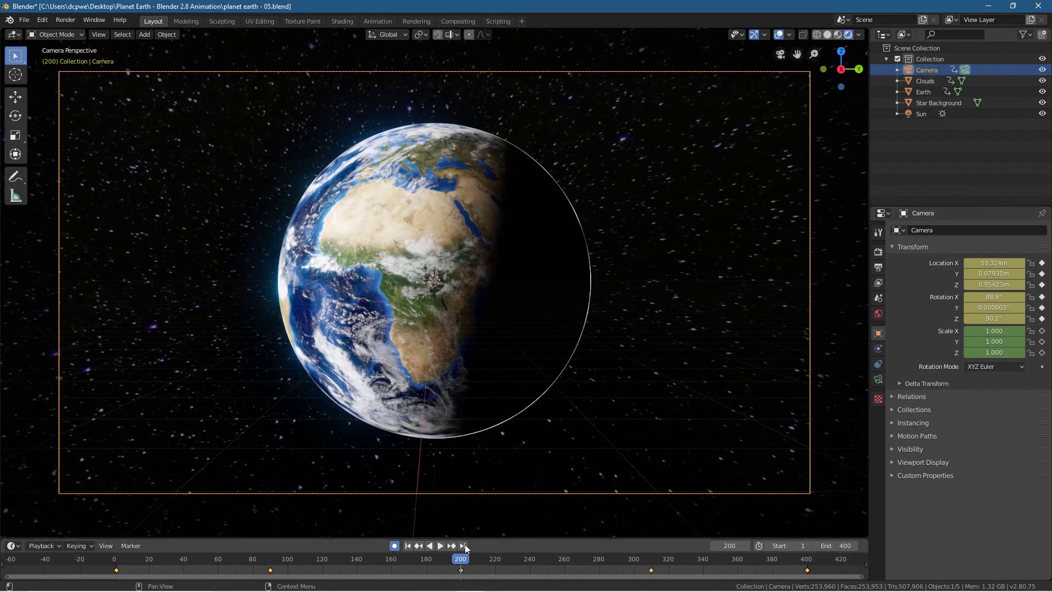
{"action": "left_click", "coordinate": [452, 546]}
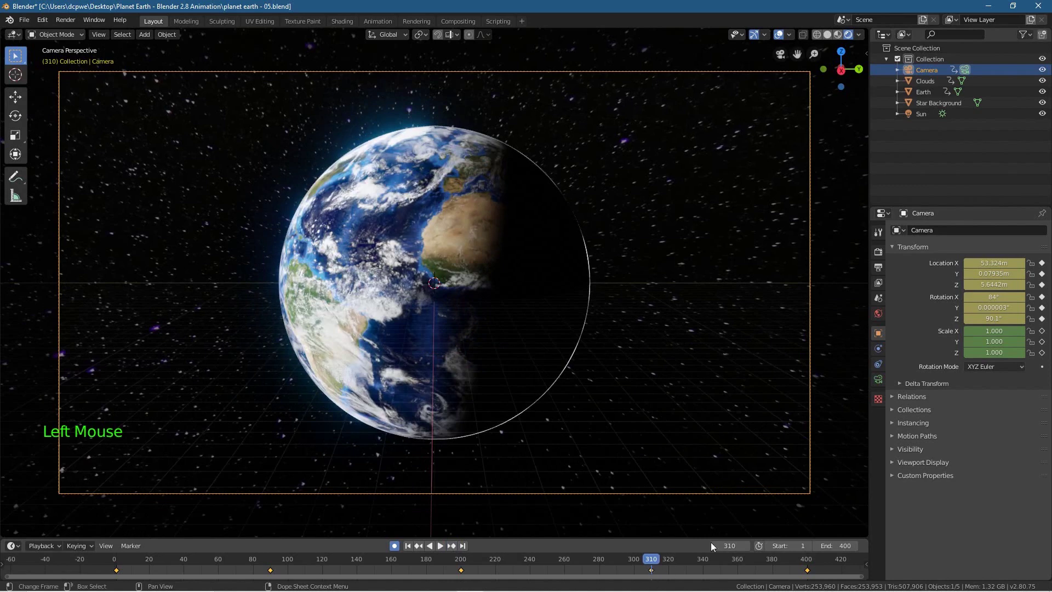
{"action": "double_click", "coordinate": [998, 283]}
{"action": "key", "text": "ctrl+v"}
{"action": "key", "text": "Return"}
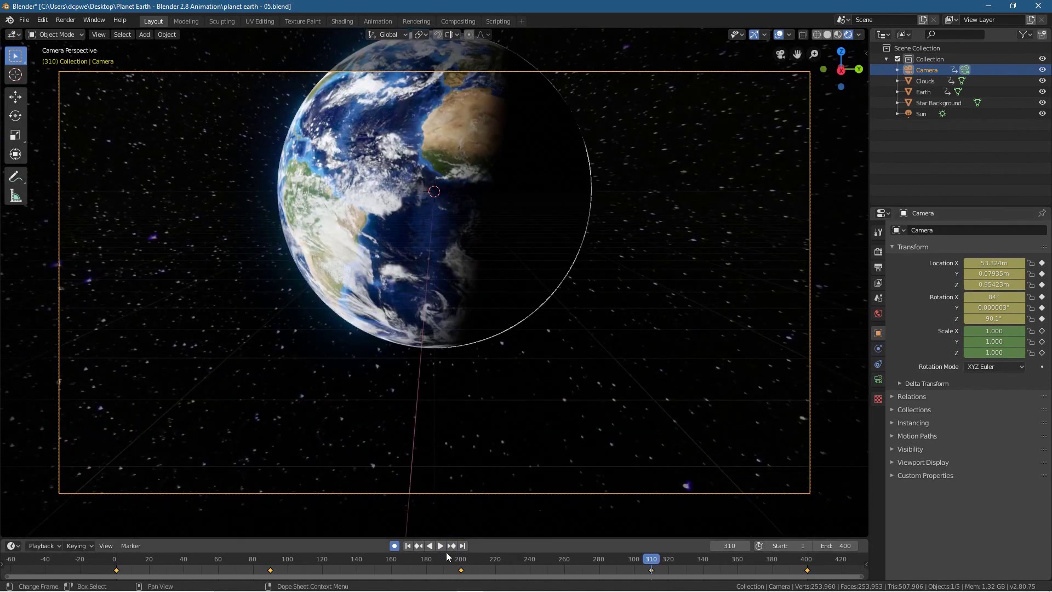
Match the Camera's Rotation X at frame 310 to frame 200 by setting it to 88.9°
{"action": "left_click", "coordinate": [419, 545]}
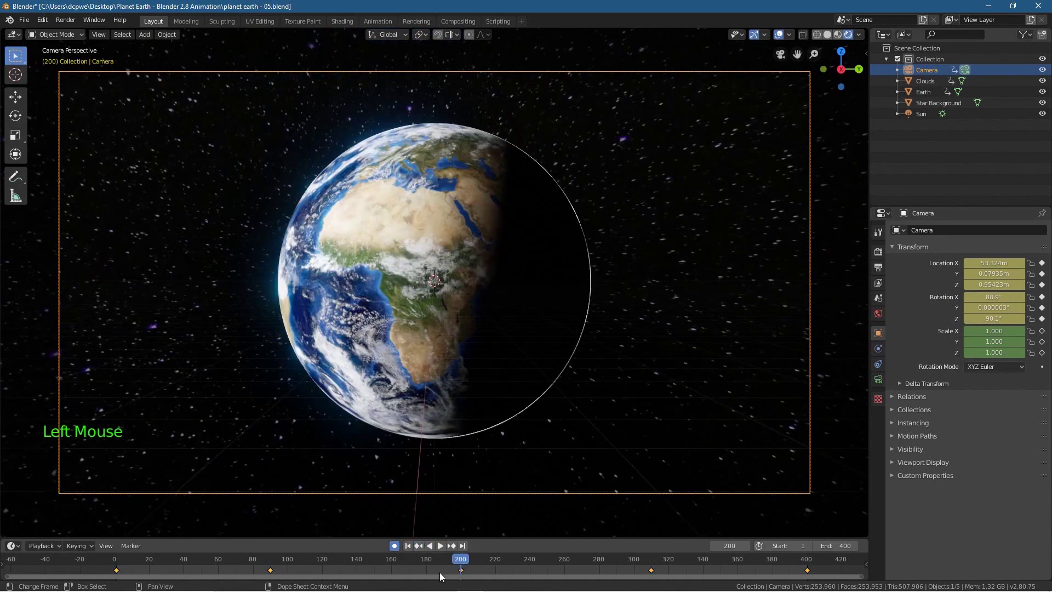
{"action": "double_click", "coordinate": [1008, 300]}
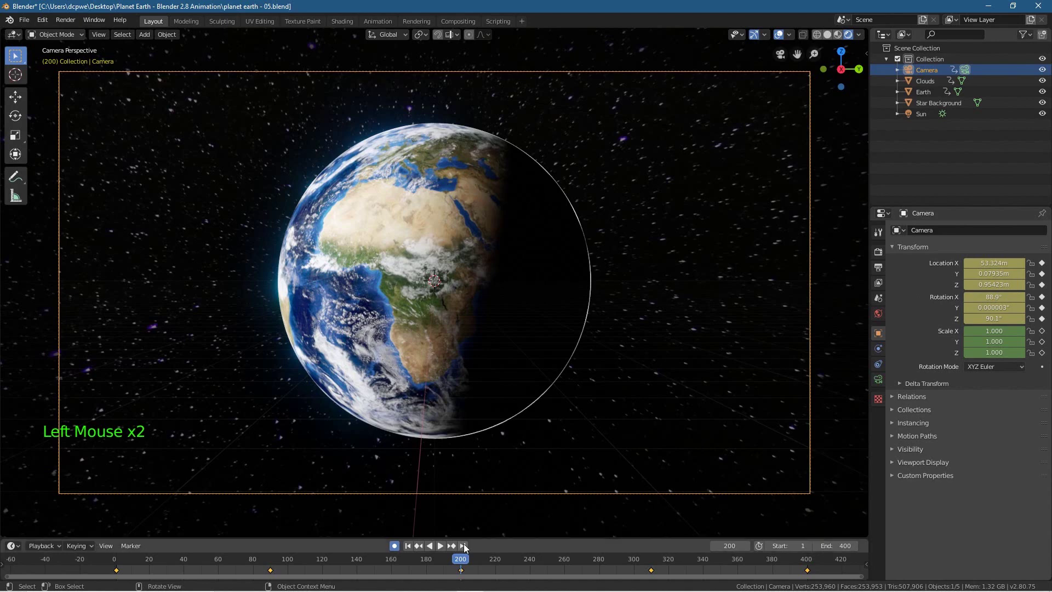
{"action": "left_click", "coordinate": [651, 563]}
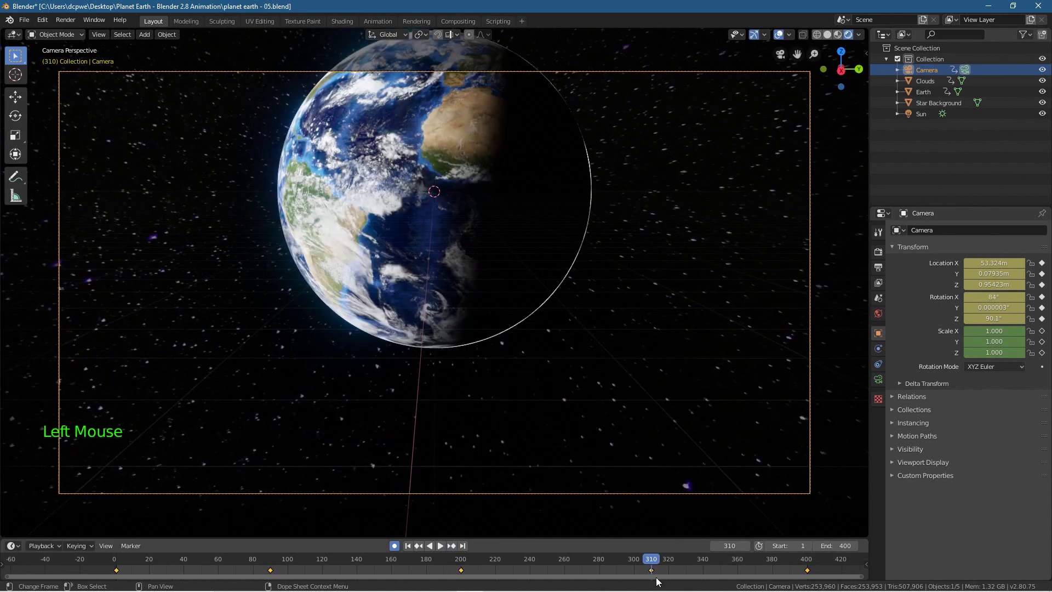
{"action": "double_click", "coordinate": [993, 296]}
{"action": "type", "text": "88.9"}
{"action": "key", "text": "Return"}
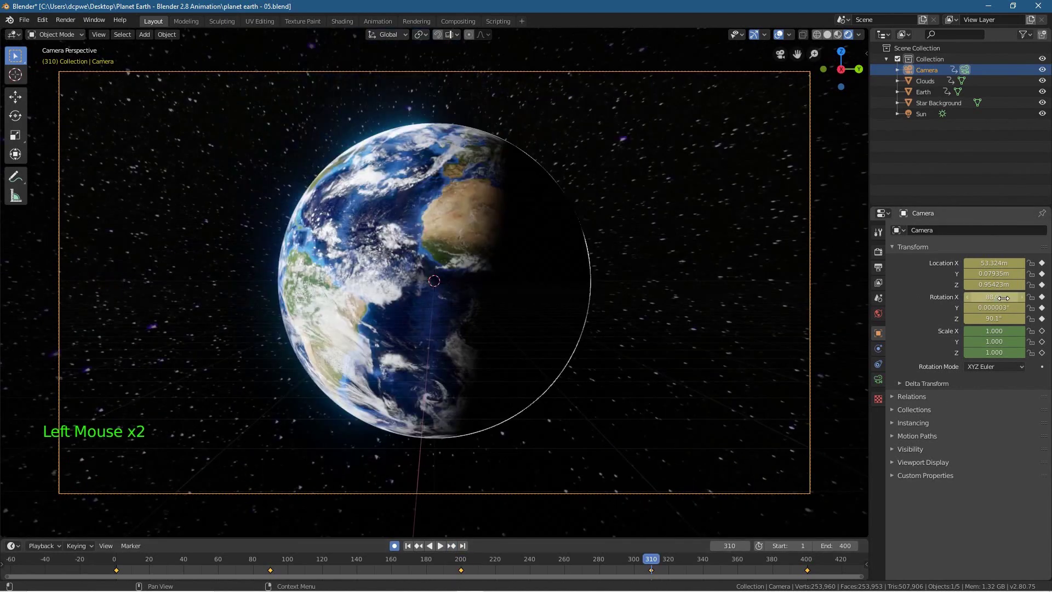
At frame 310, set the Camera's Location Z to about -1.4 m and Rotation X to about 91.8°, and return to frame 1
{"action": "mouse_move", "coordinate": [639, 568]}
{"action": "left_mouse_down"}
{"action": "mouse_move", "coordinate": [100, 561]}
{"action": "mouse_move", "coordinate": [805, 557]}
{"action": "mouse_move", "coordinate": [122, 557]}
{"action": "mouse_move", "coordinate": [643, 550]}
{"action": "mouse_move", "coordinate": [493, 549]}
{"action": "mouse_move", "coordinate": [645, 552]}
{"action": "mouse_move", "coordinate": [652, 575]}
{"action": "left_mouse_up"}
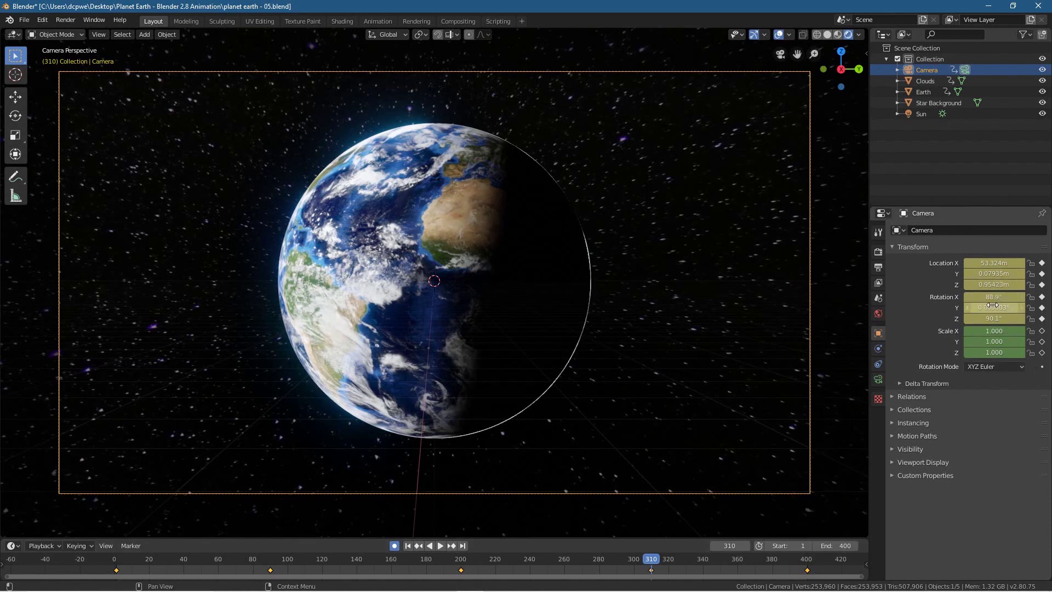
{"action": "left_click_drag", "start_coordinate": [994, 284], "coordinate": [920, 284]}
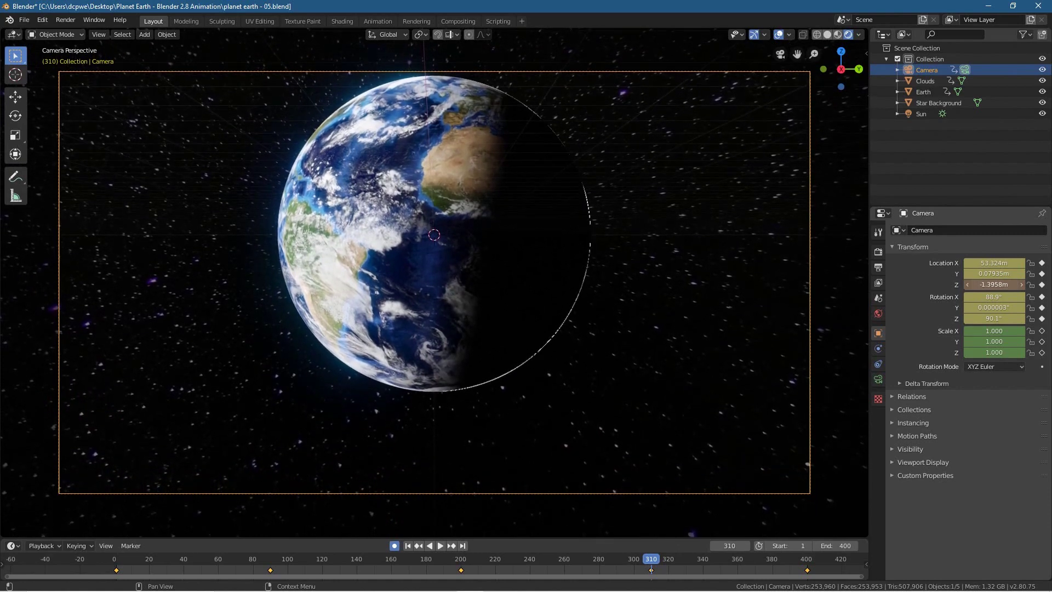
{"action": "left_click_drag", "start_coordinate": [992, 297], "coordinate": [1000, 297]}
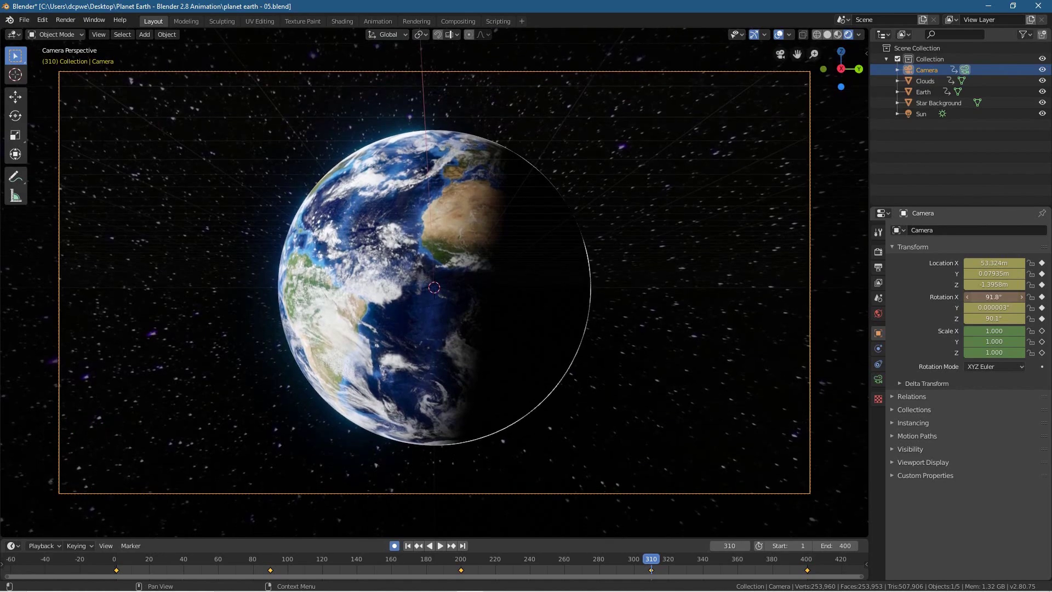
{"action": "left_click_drag", "start_coordinate": [635, 561], "coordinate": [116, 571]}
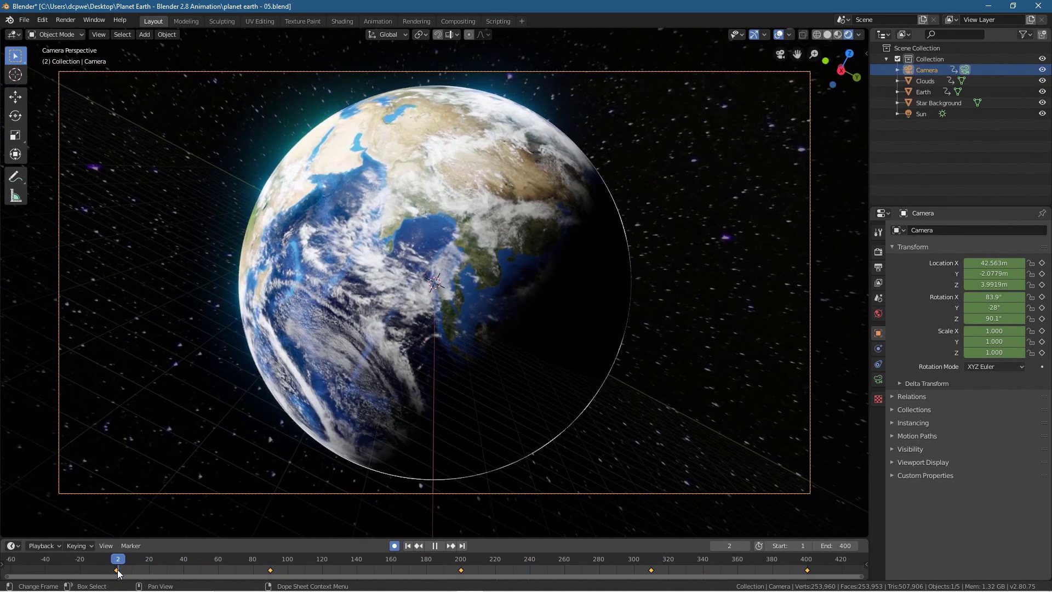
{"action": "left_click_drag", "start_coordinate": [117, 574], "coordinate": [118, 573]}
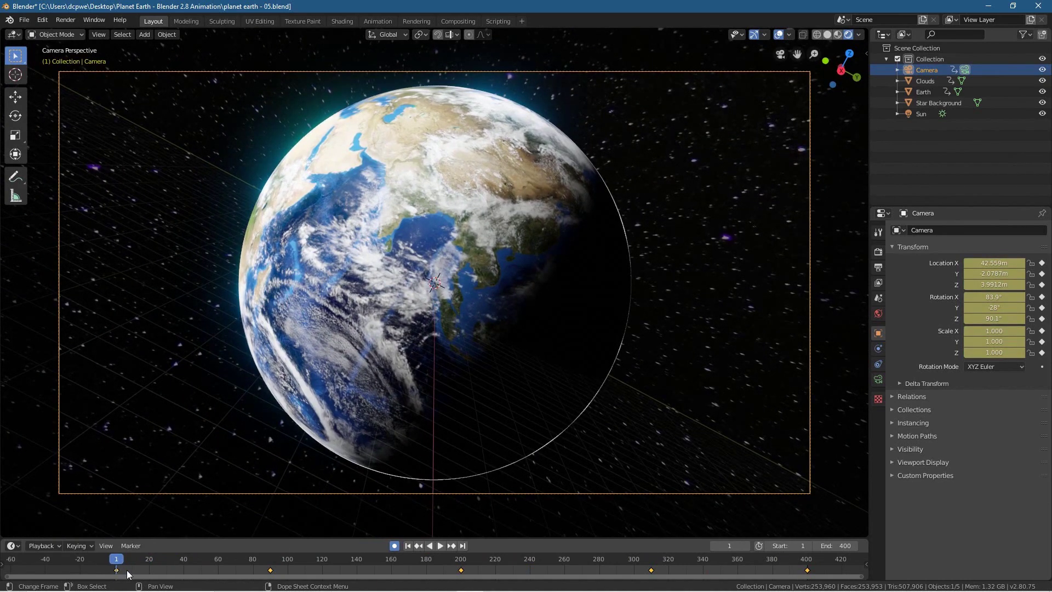
Save the project as a new incremented file, planet earth - 06.blend, in the same folder
{"action": "left_click", "coordinate": [24, 19]}
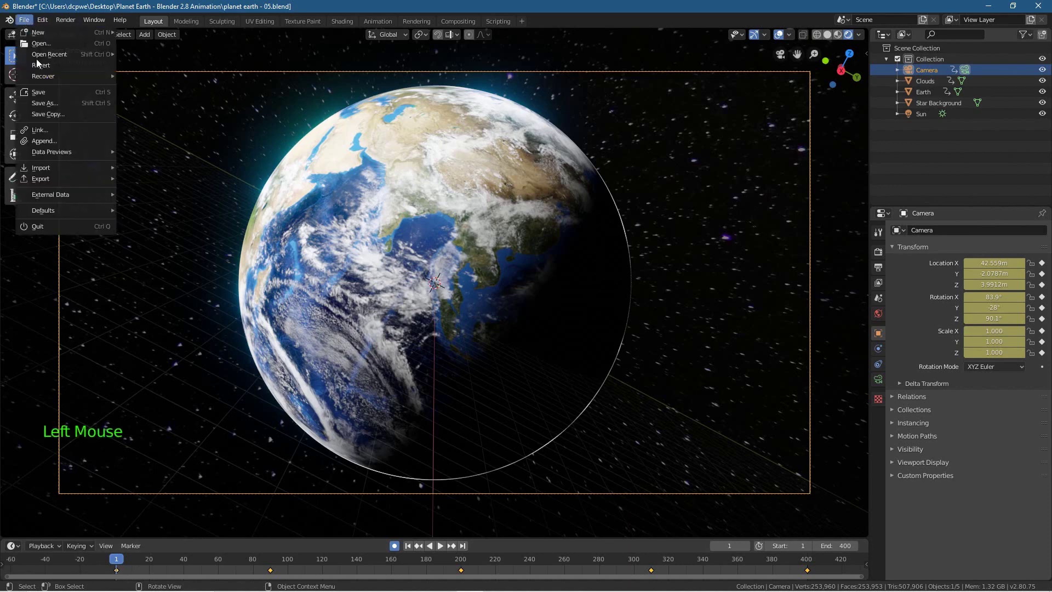
{"action": "left_click", "coordinate": [38, 114]}
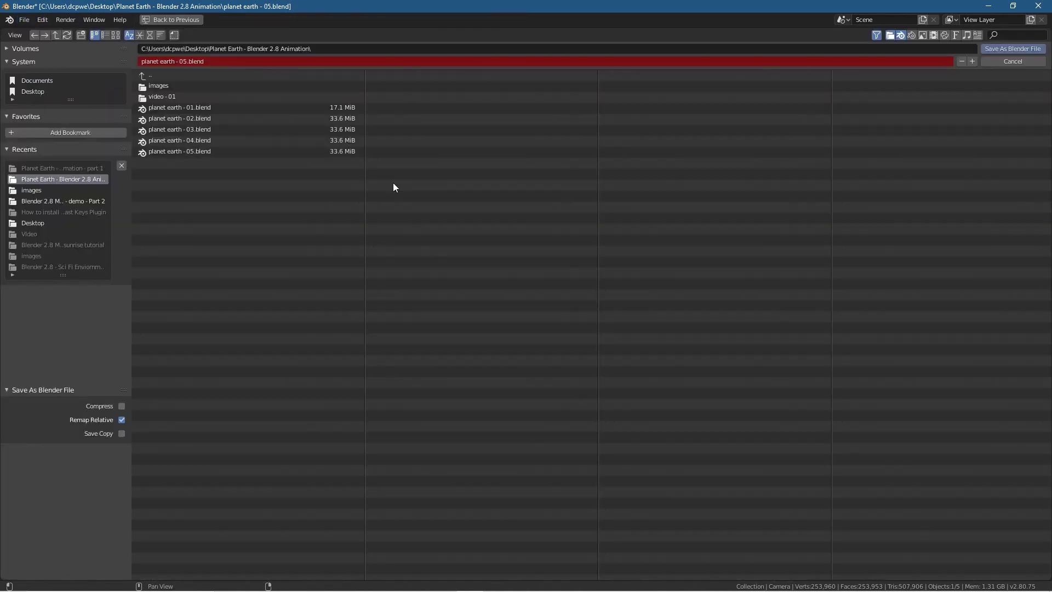
{"action": "left_click", "coordinate": [972, 61]}
{"action": "left_click", "coordinate": [1007, 51]}
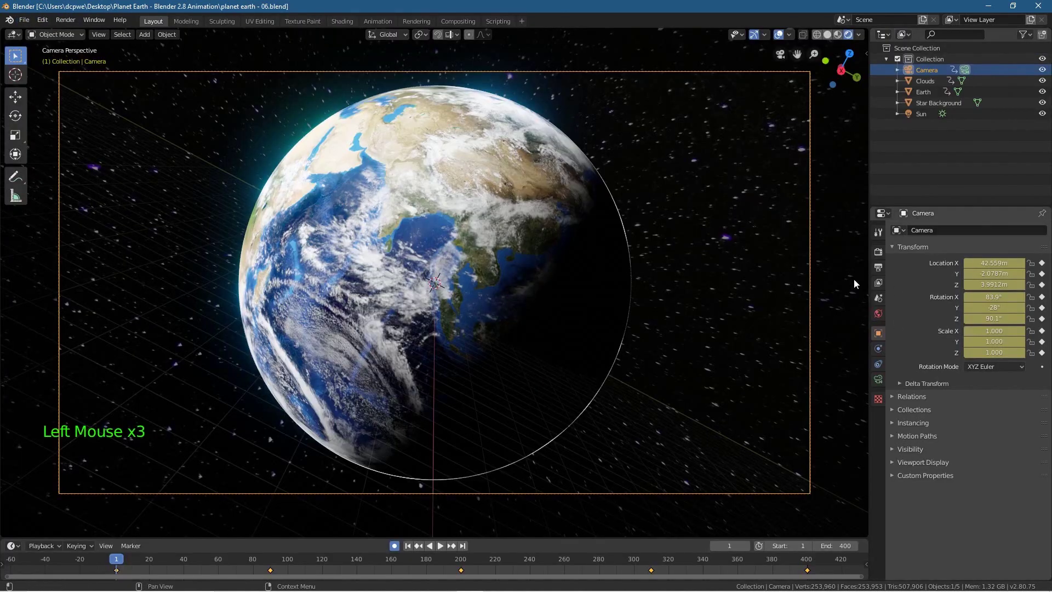
Enable Depth of Field on the Camera and keyframe its Focus Distance of 10 m at frame 1
{"action": "left_click", "coordinate": [926, 70]}
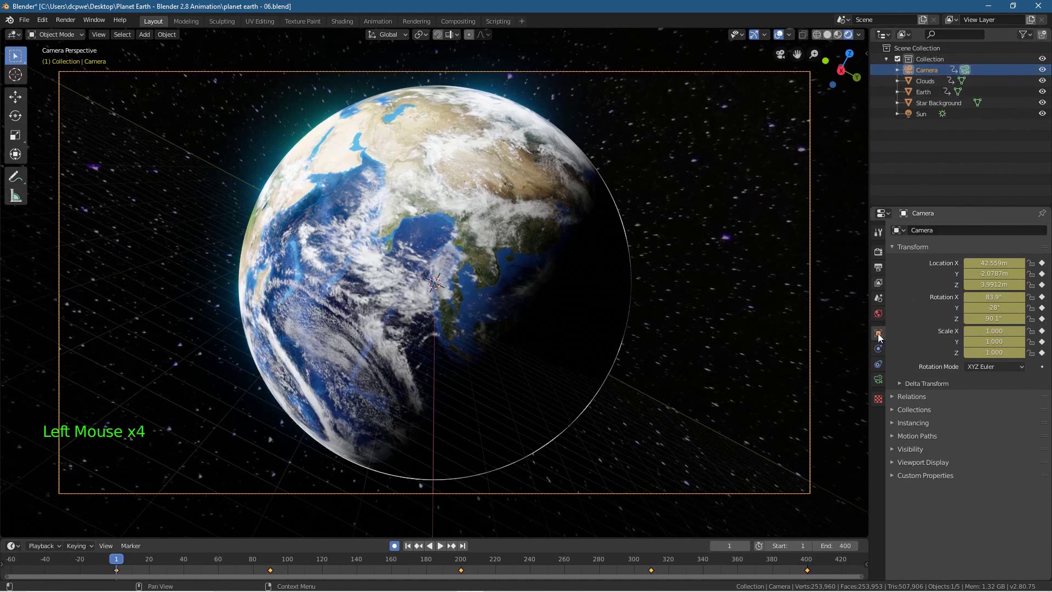
{"action": "left_click", "coordinate": [878, 379]}
{"action": "left_click", "coordinate": [902, 367]}
{"action": "left_click", "coordinate": [891, 367]}
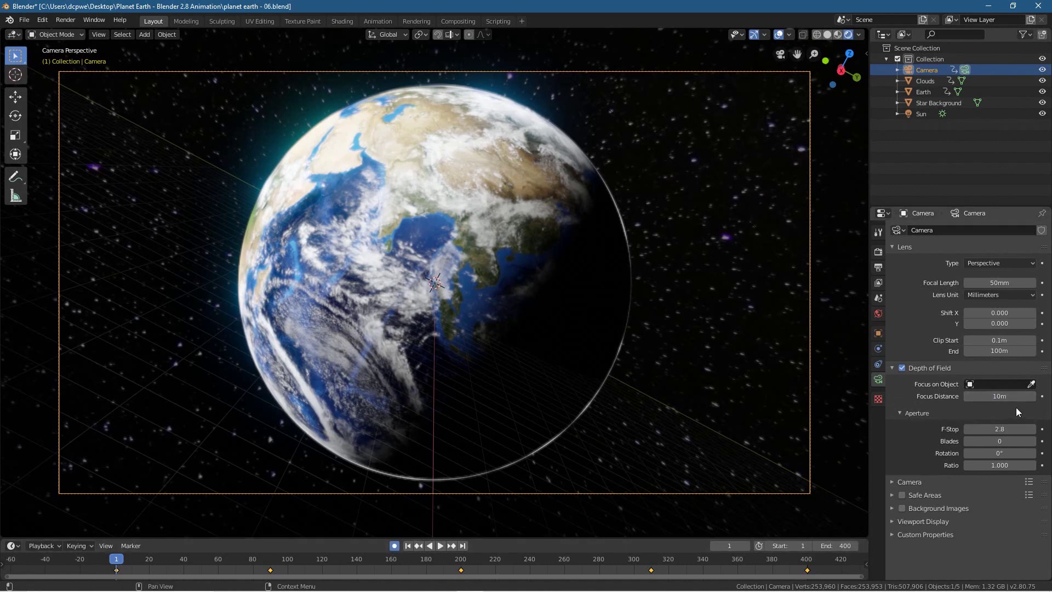
{"action": "key", "text": "i"}
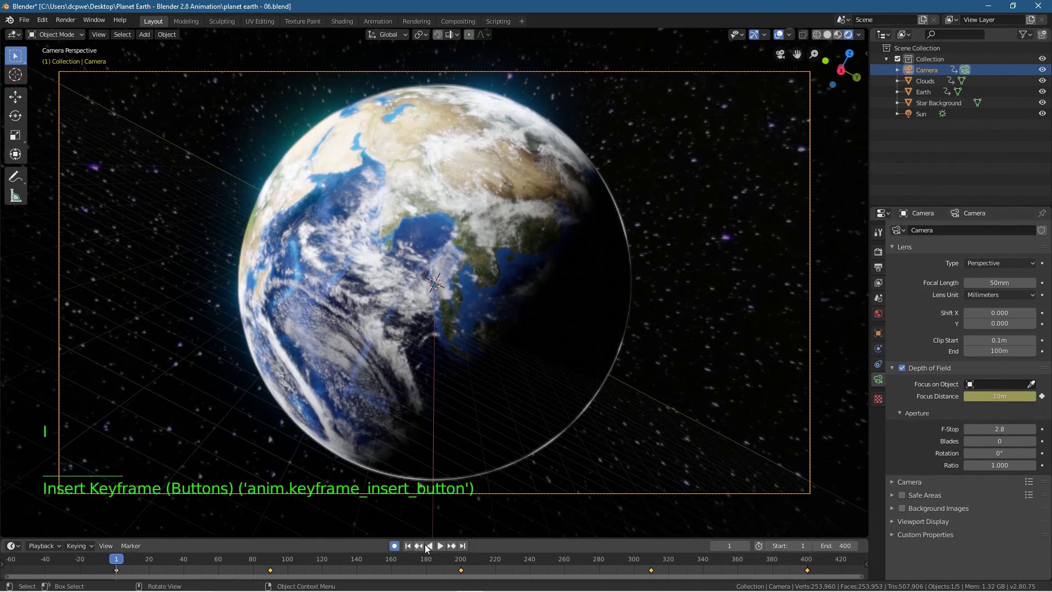
Keyframe the Camera's Focus Distance of 10 m at frames 90, 310 and 400
{"action": "left_click", "coordinate": [451, 546]}
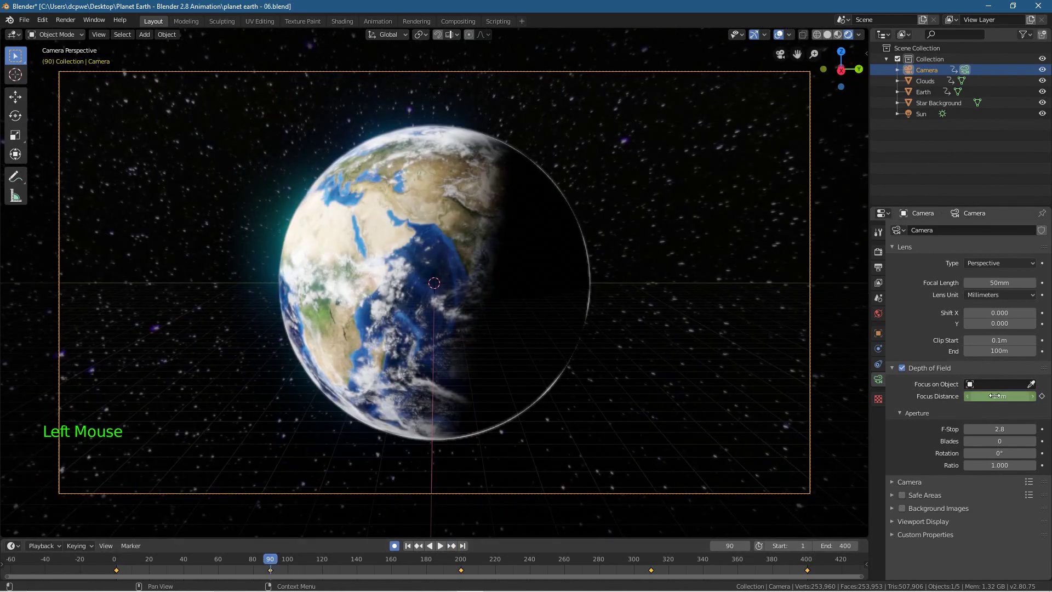
{"action": "key", "text": "i"}
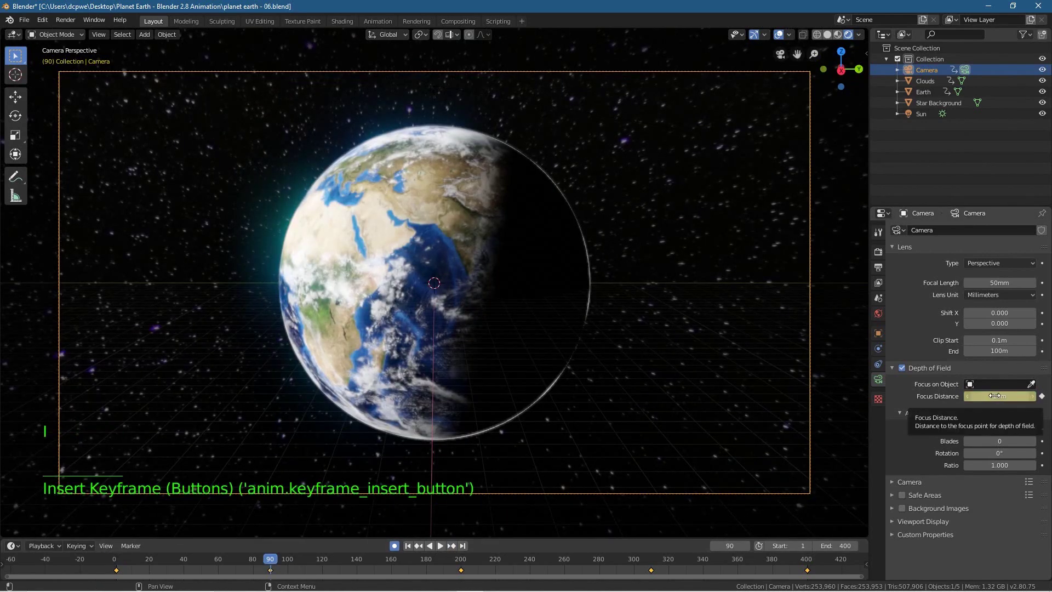
{"action": "left_click", "coordinate": [452, 546]}
{"action": "left_click", "coordinate": [451, 546]}
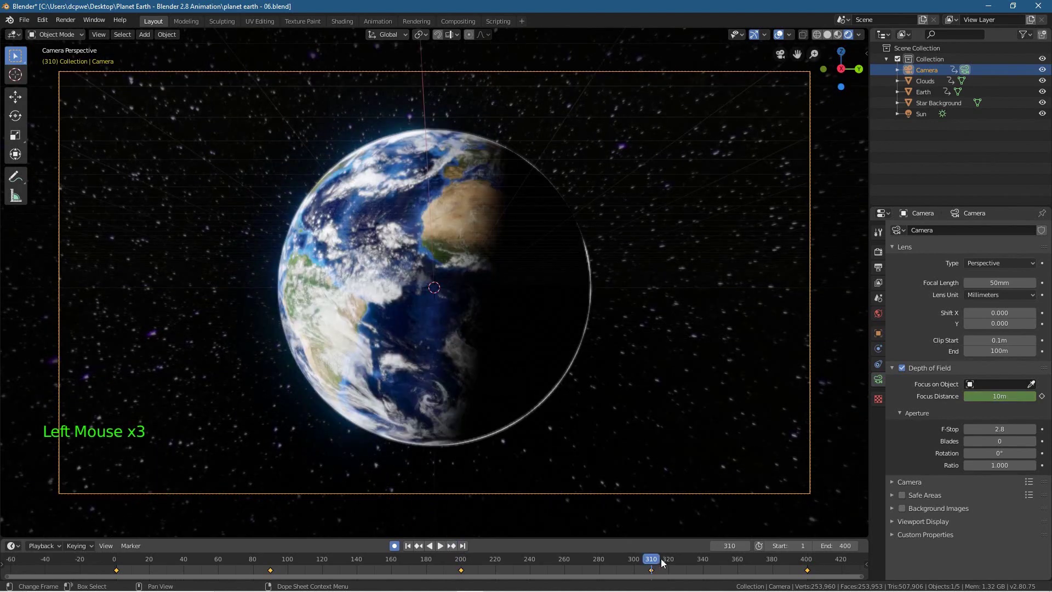
{"action": "key", "text": "i"}
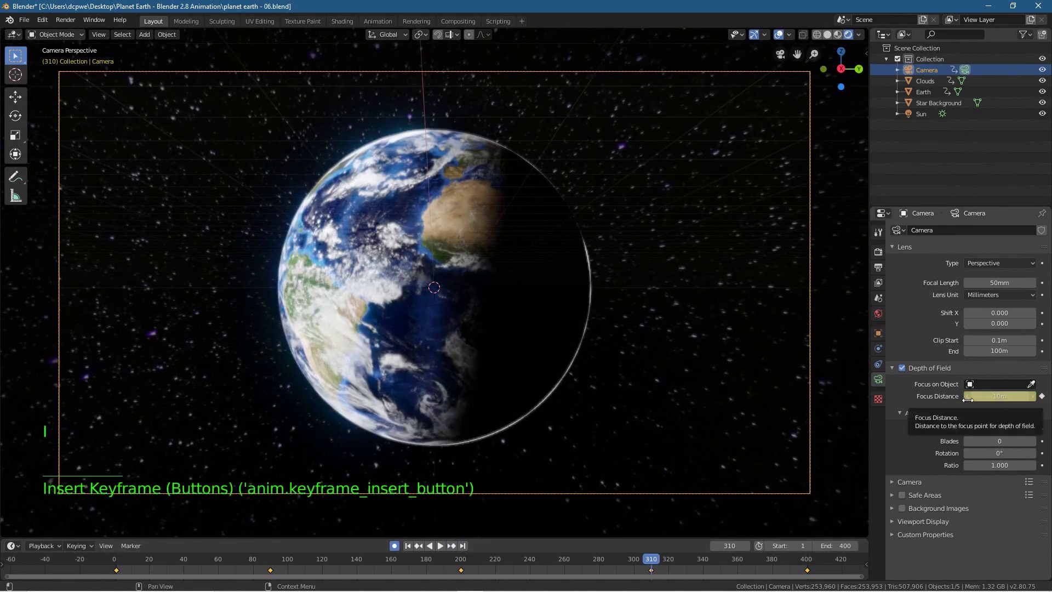
{"action": "left_click", "coordinate": [452, 546]}
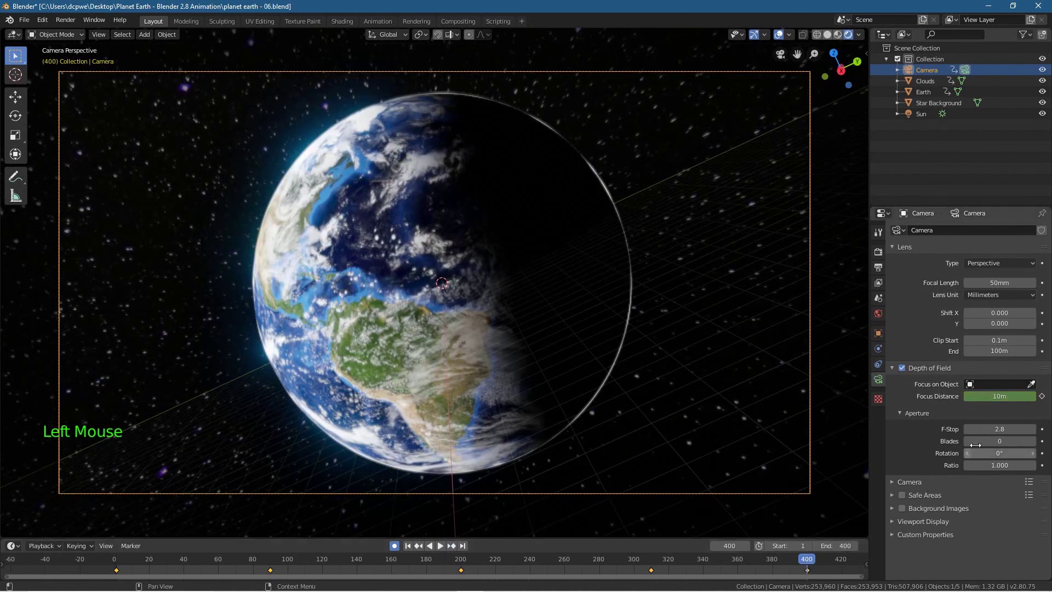
{"action": "key", "text": "i"}
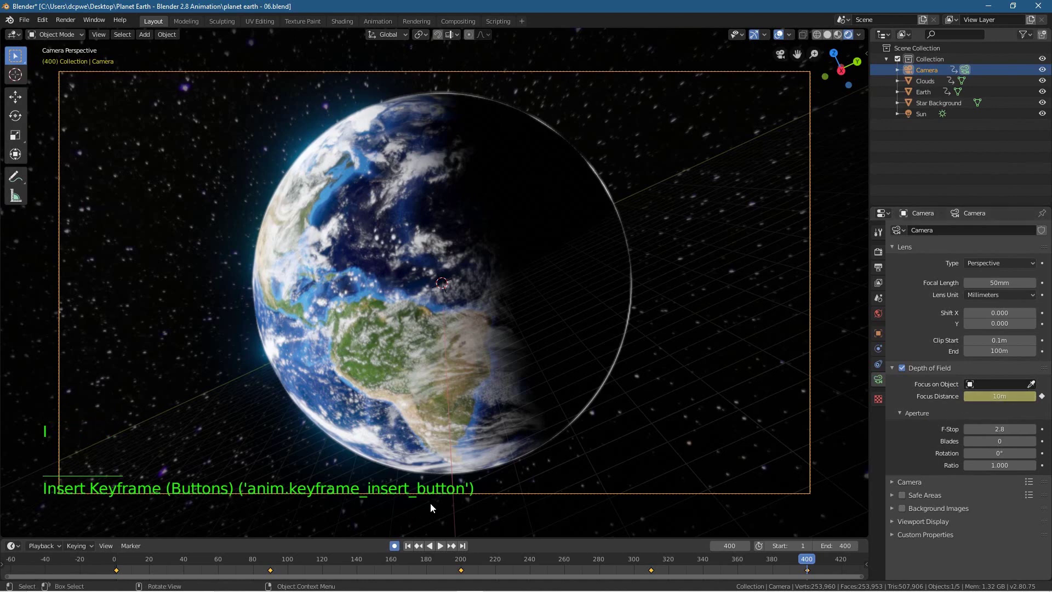
Set the Camera's Focus Distance to 0.4 m at frame 1 and at frame 400
{"action": "left_click", "coordinate": [408, 546]}
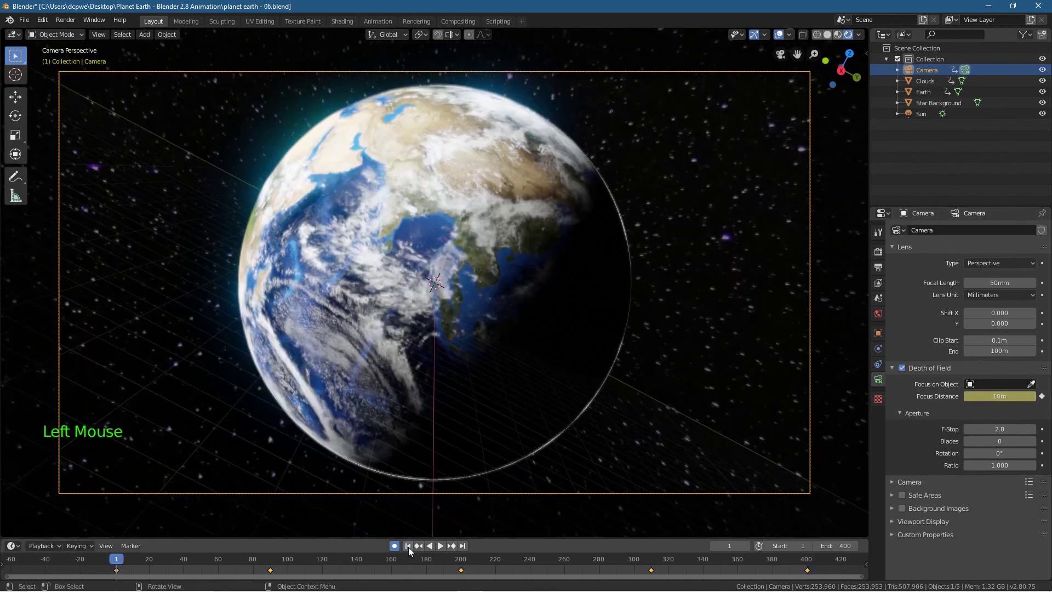
{"action": "left_click", "coordinate": [993, 396]}
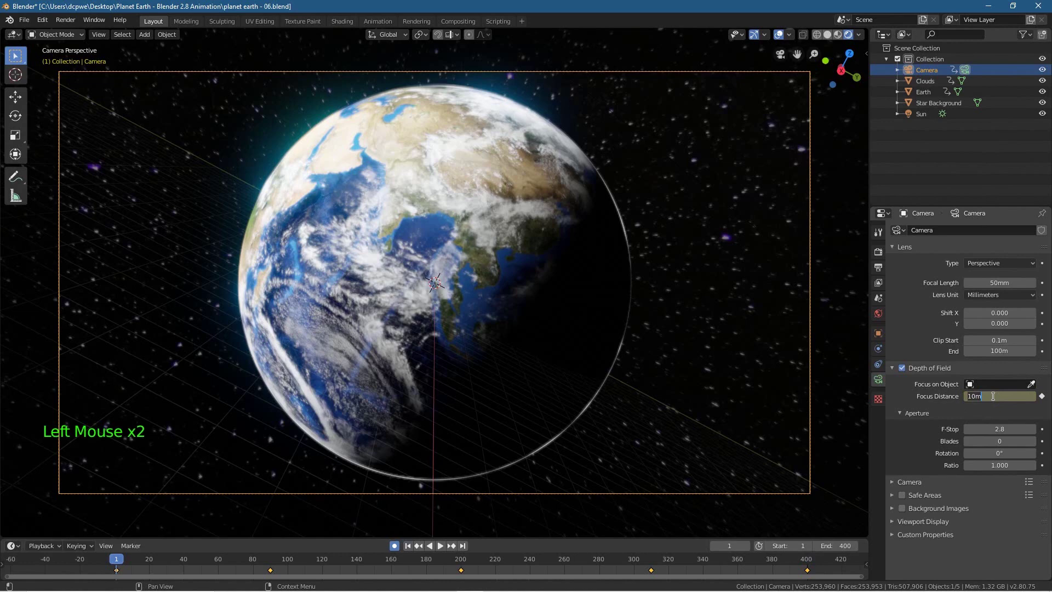
{"action": "type", "text": "0.1"}
{"action": "key", "text": "Return"}
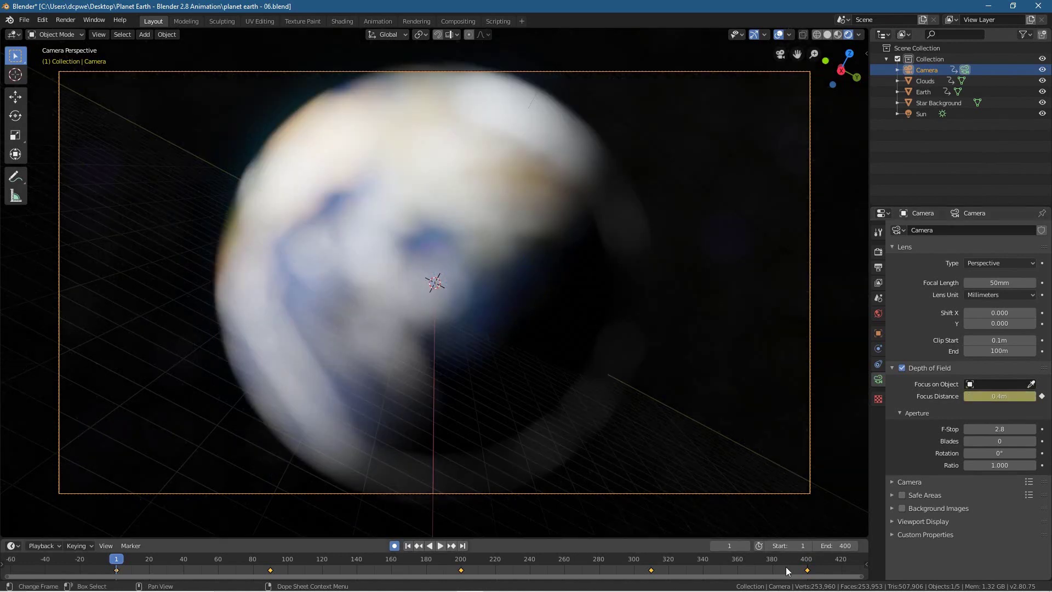
{"action": "left_click", "coordinate": [466, 545]}
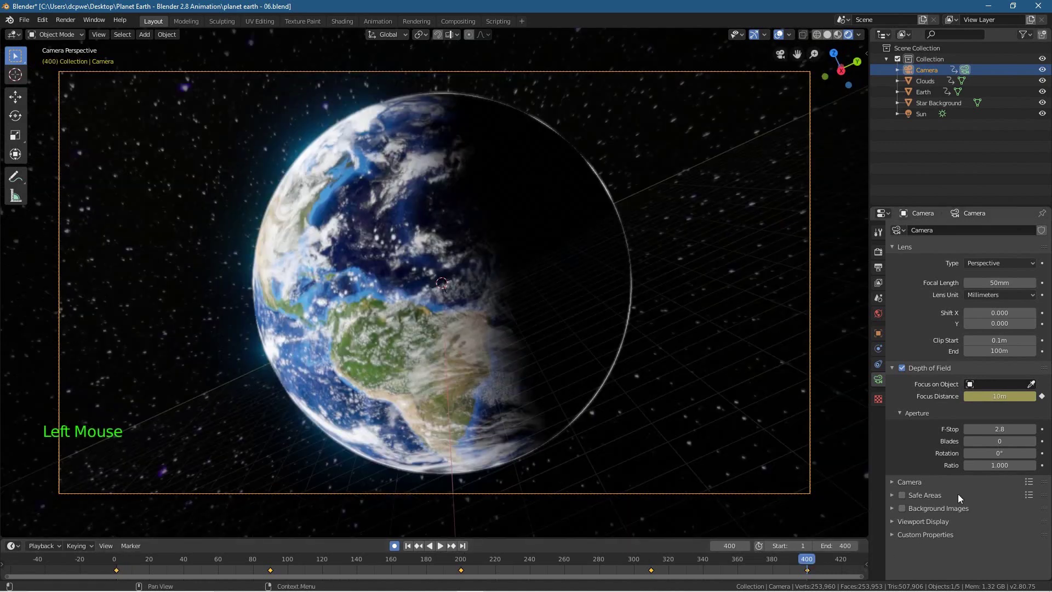
{"action": "double_click", "coordinate": [995, 395]}
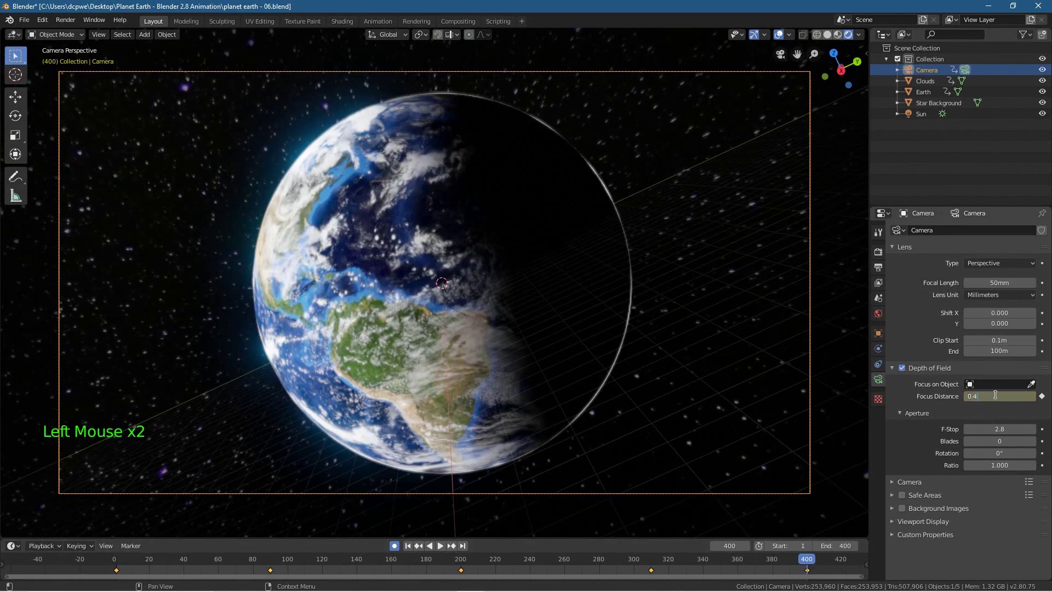
{"action": "type", "text": "0.4"}
{"action": "key", "text": "Return"}
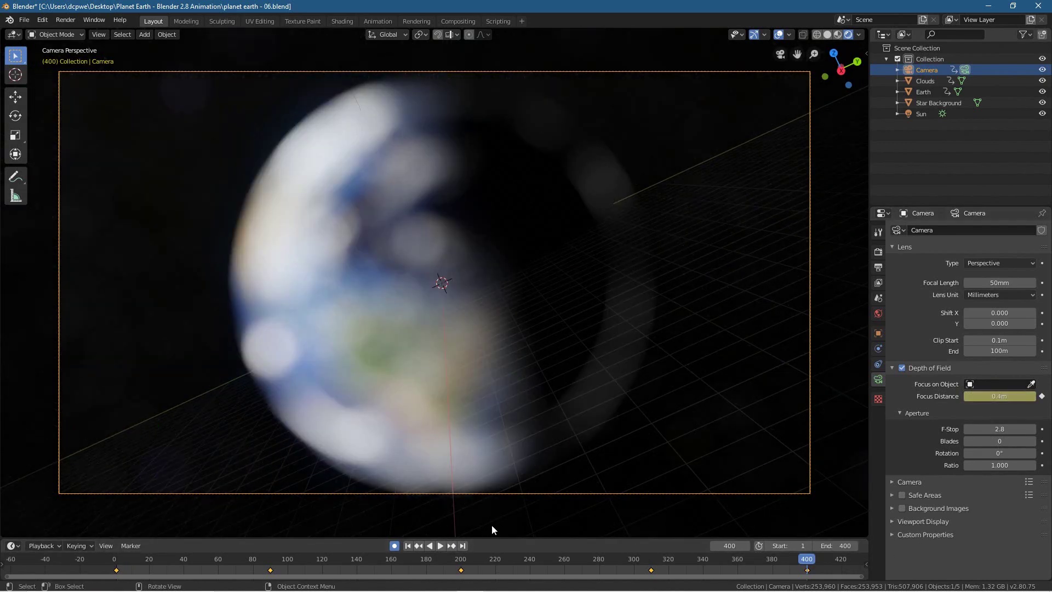
Turn off automatic keyframing and preview the animation from frame 1 through frame 400
{"action": "left_click", "coordinate": [407, 545]}
{"action": "left_click", "coordinate": [394, 546]}
{"action": "left_click", "coordinate": [442, 545]}
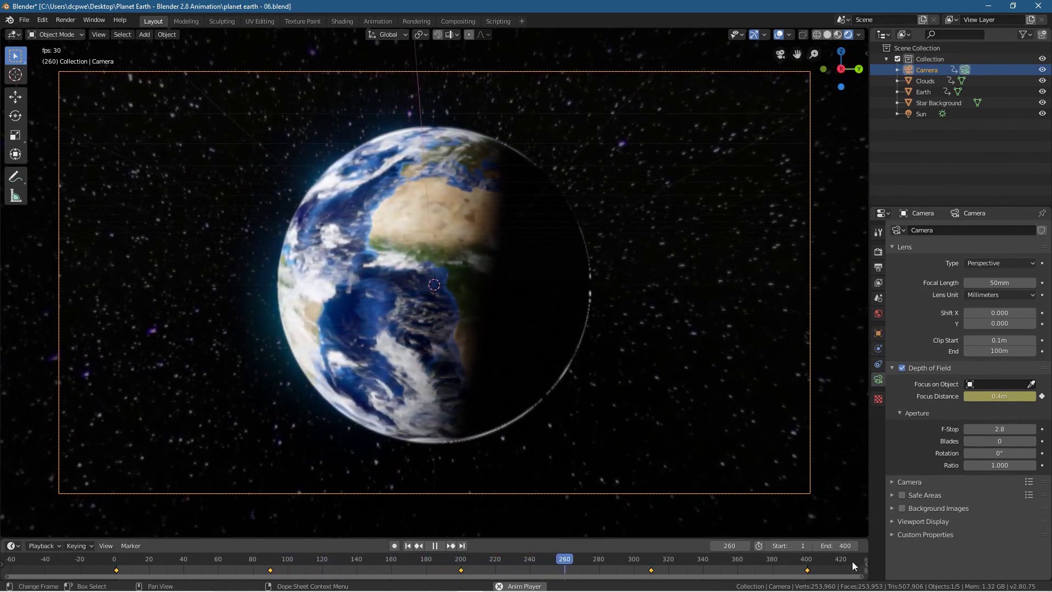
{"action": "left_click", "coordinate": [433, 543]}
{"action": "left_click", "coordinate": [414, 546]}
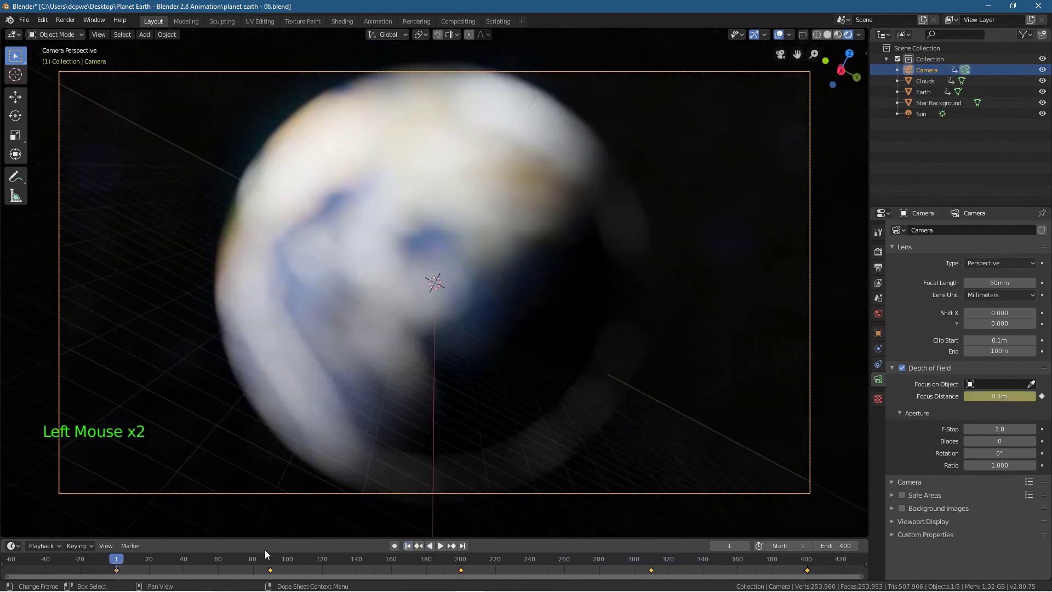
{"action": "left_click_drag", "start_coordinate": [114, 559], "coordinate": [810, 571]}
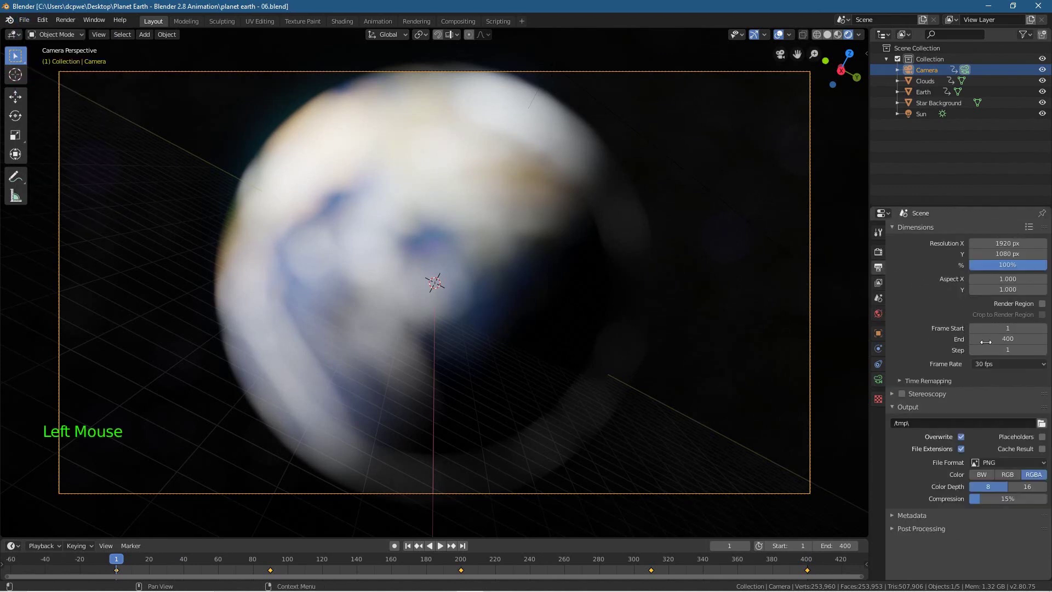
Set the render output format to AVI JPEG and the output folder to Planet Earth - Blender 2.8 Animation
{"action": "left_click", "coordinate": [1017, 465]}
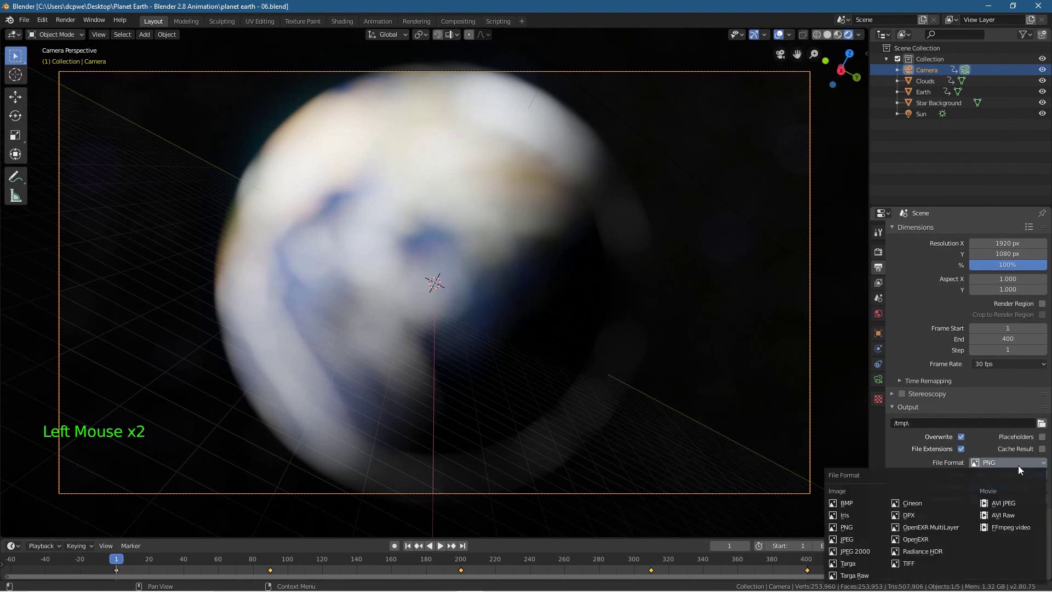
{"action": "left_click", "coordinate": [1002, 501]}
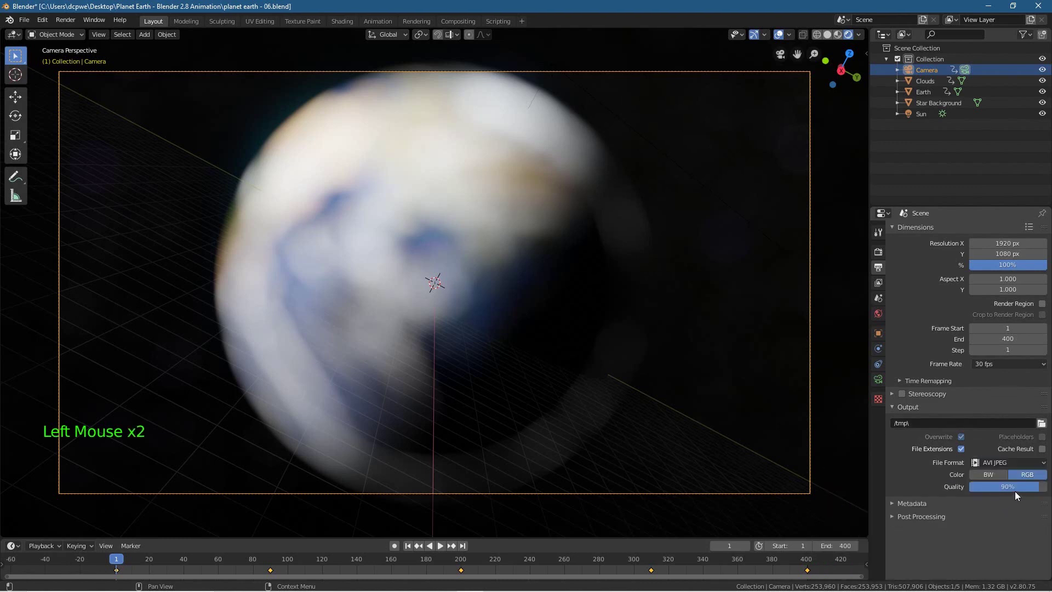
{"action": "left_click", "coordinate": [1040, 423]}
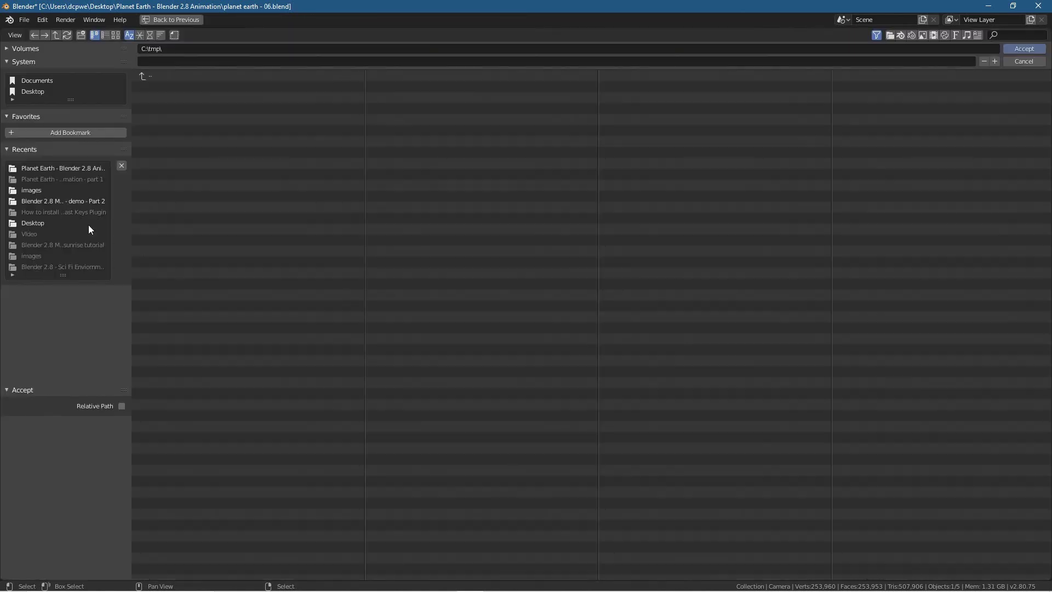
{"action": "left_click", "coordinate": [53, 169]}
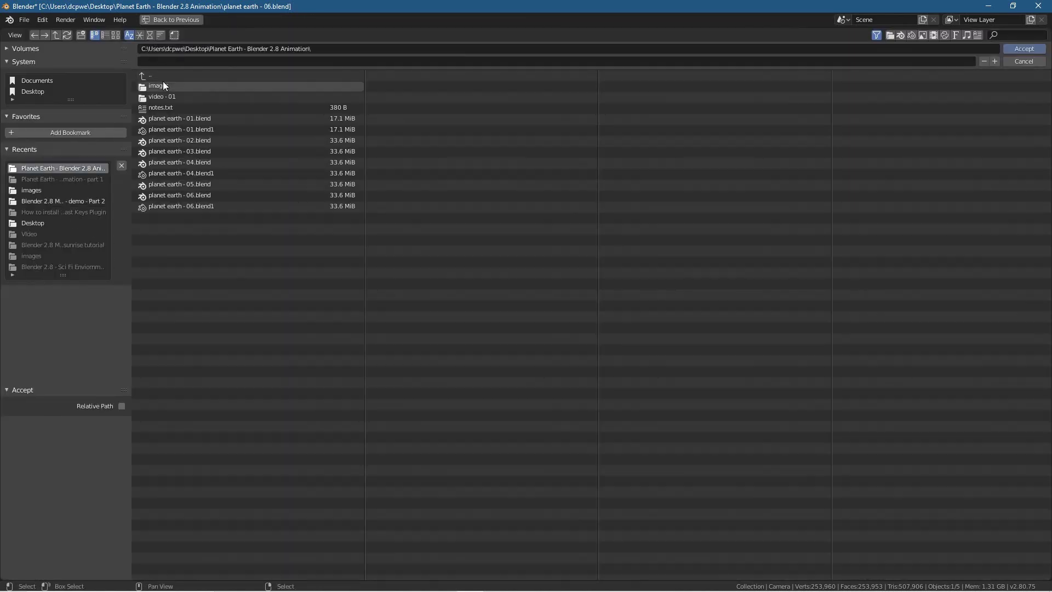
{"action": "left_click", "coordinate": [1024, 48]}
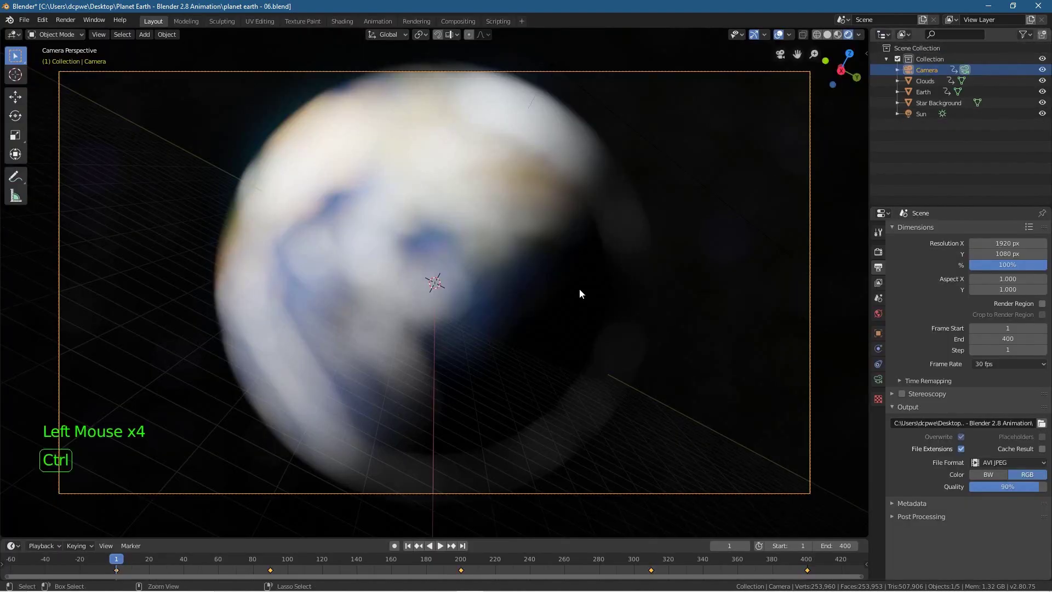
Render the full 400-frame animation, close the render result window and minimize Blender
{"action": "key", "text": "ctrl+F12"}
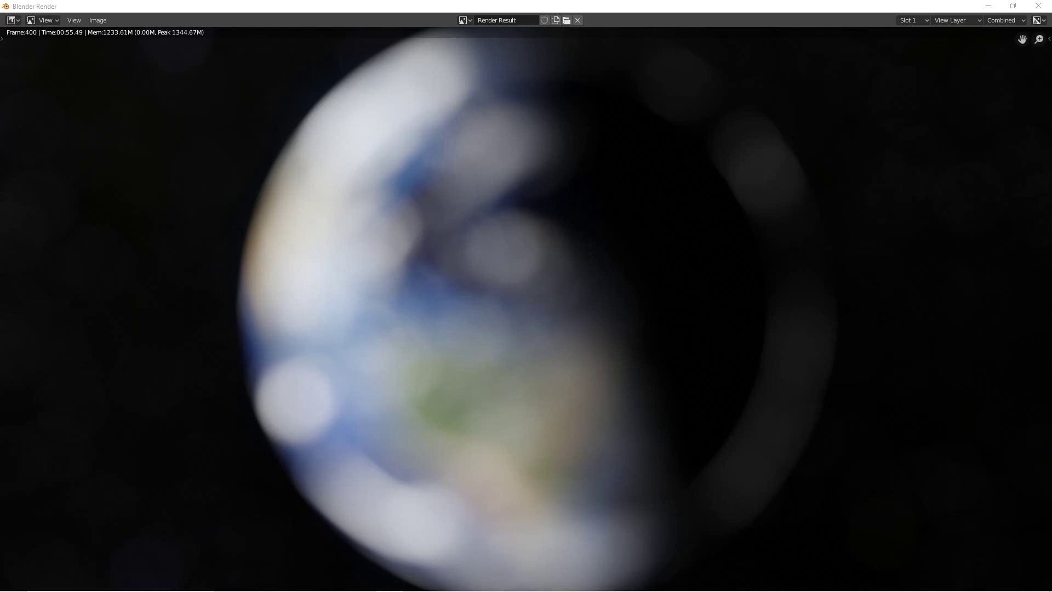
{"action": "left_click", "coordinate": [1039, 7]}
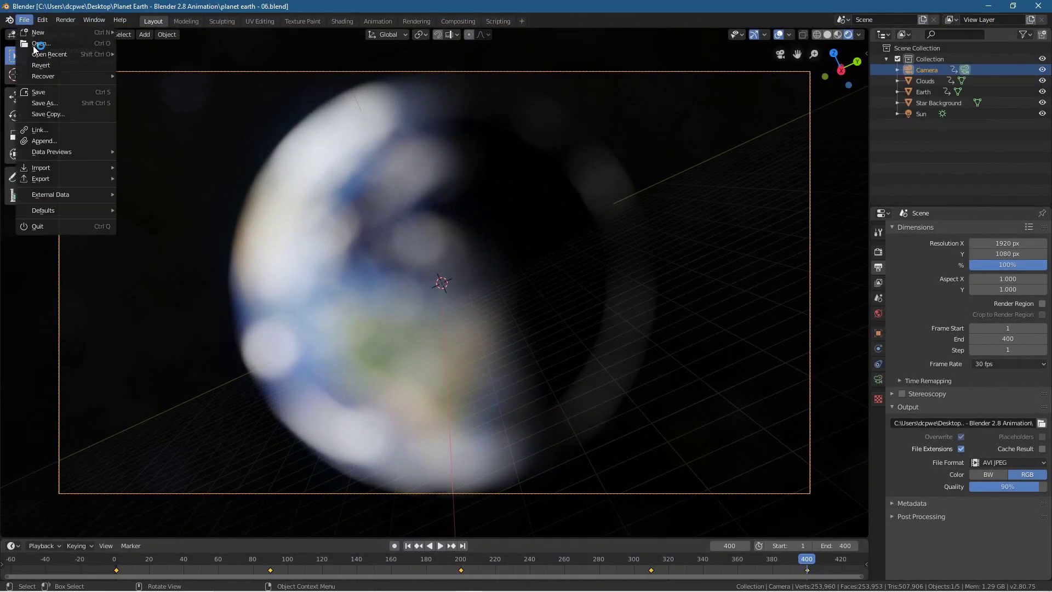
{"action": "left_click", "coordinate": [989, 7]}
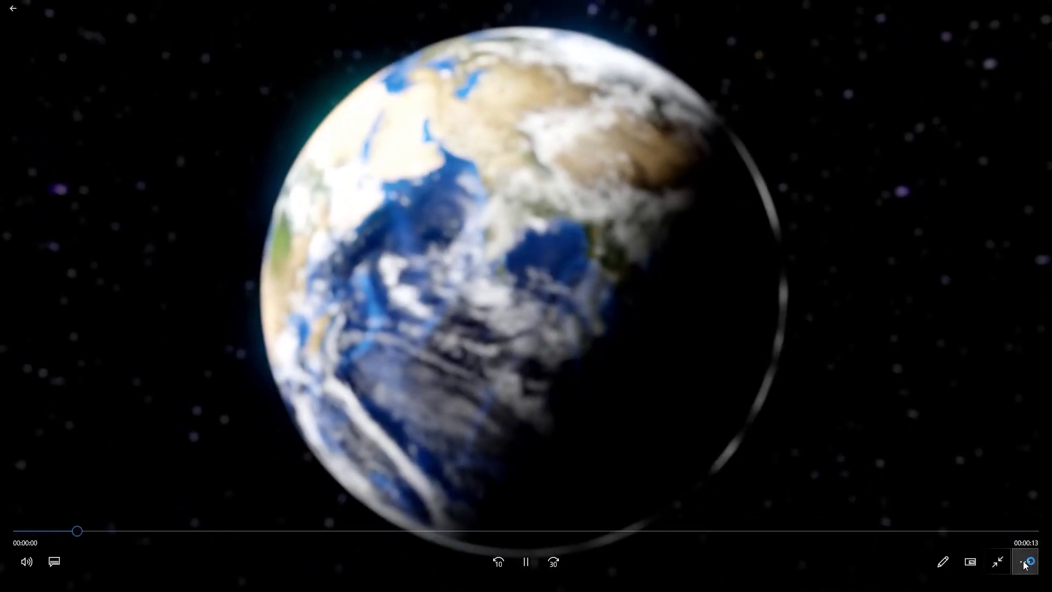
Turn on Repeat for the rendered Earth video in the video player and watch it play
{"action": "left_click", "coordinate": [1025, 562]}
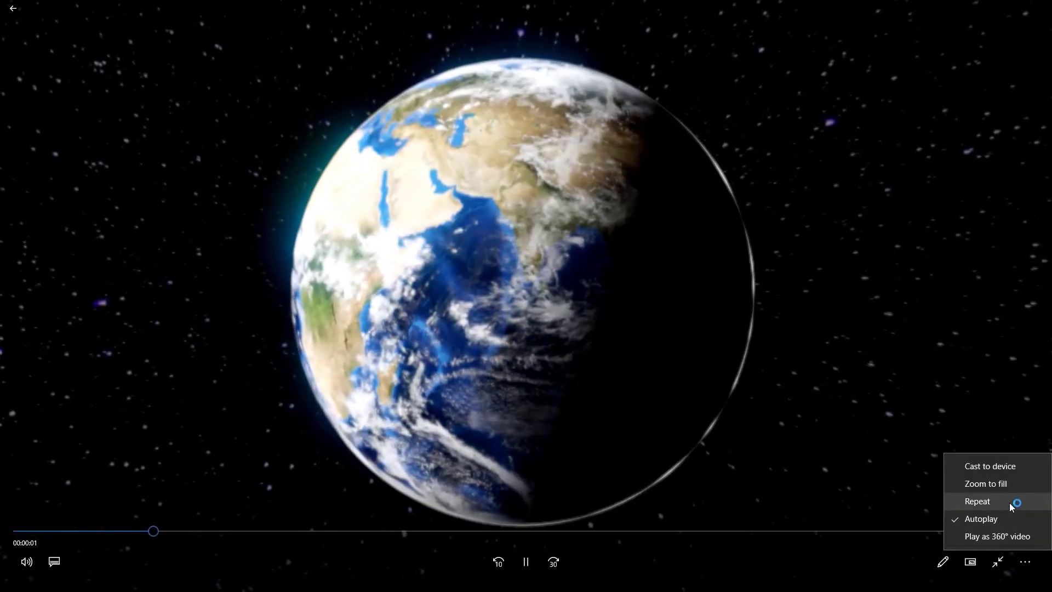
{"action": "left_click", "coordinate": [1012, 500]}
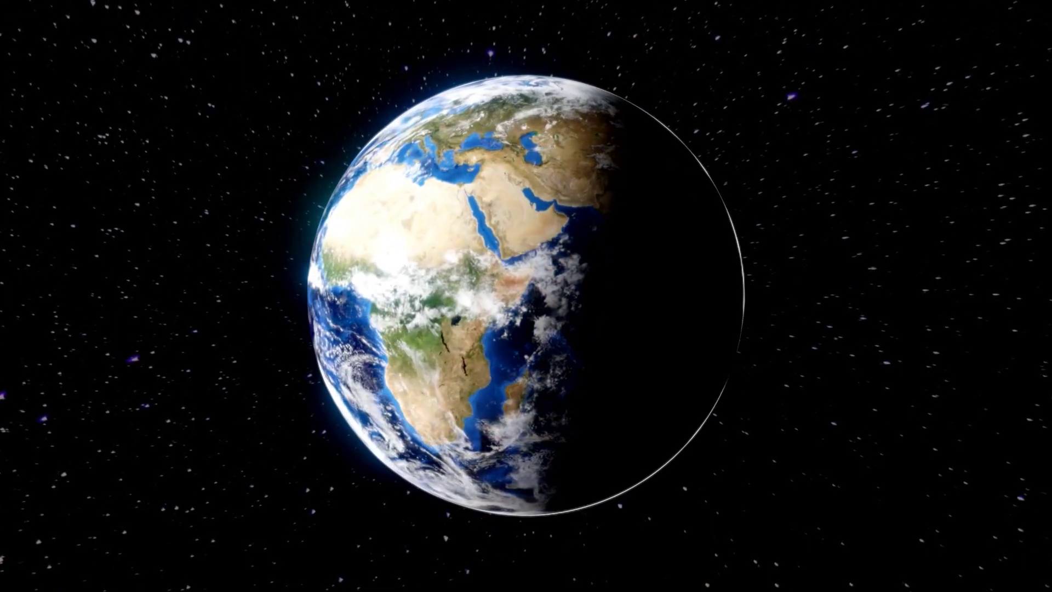
{"action": "mouse_move", "coordinate": [760, 323]}
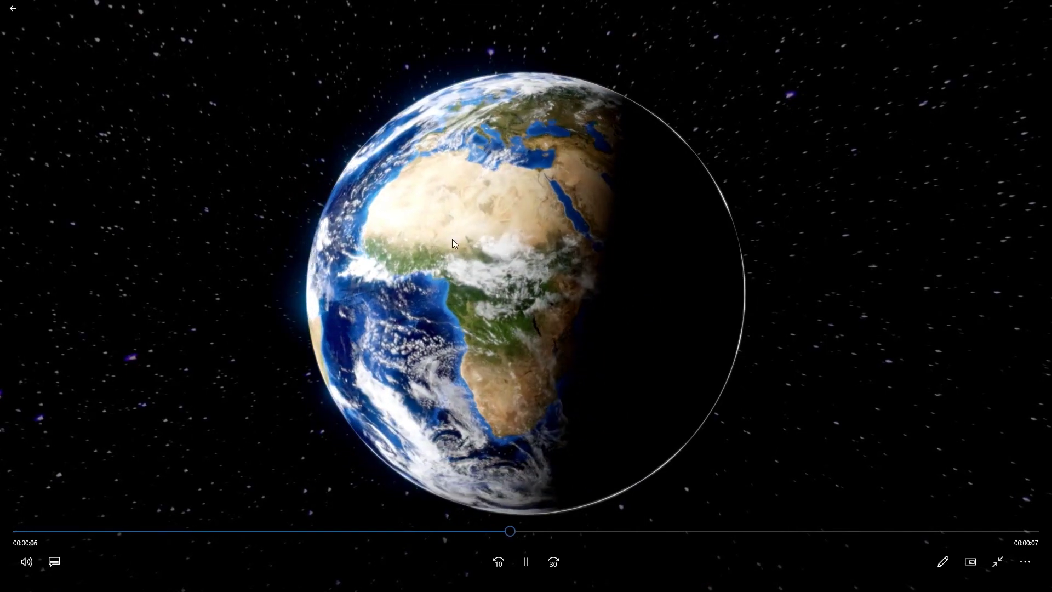